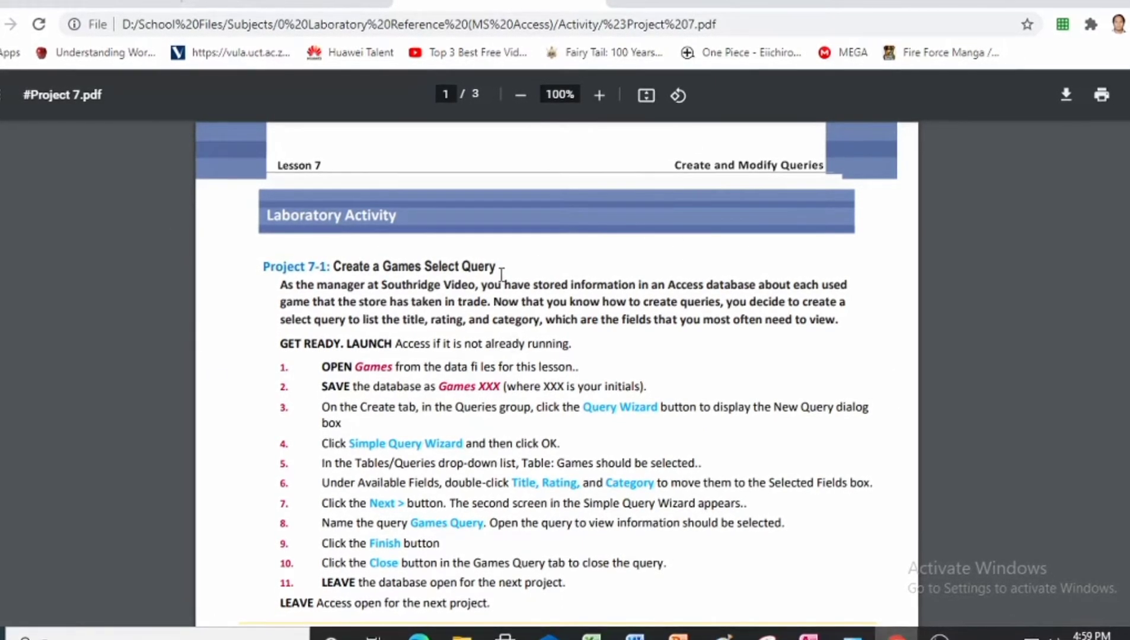
Review the Project 7-1 instructions in #Project 7.pdf and check the contents of the Project 7 Data files folder
scroll(437, 297, down, 5)
scroll(437, 296, down, 7)
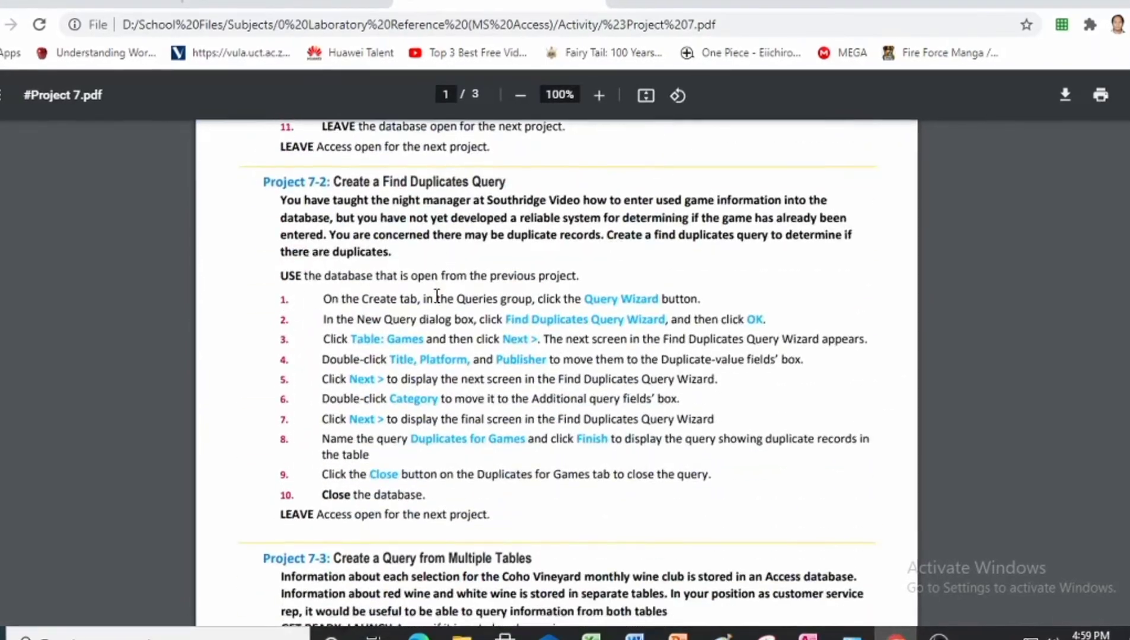
scroll(378, 298, up, 6)
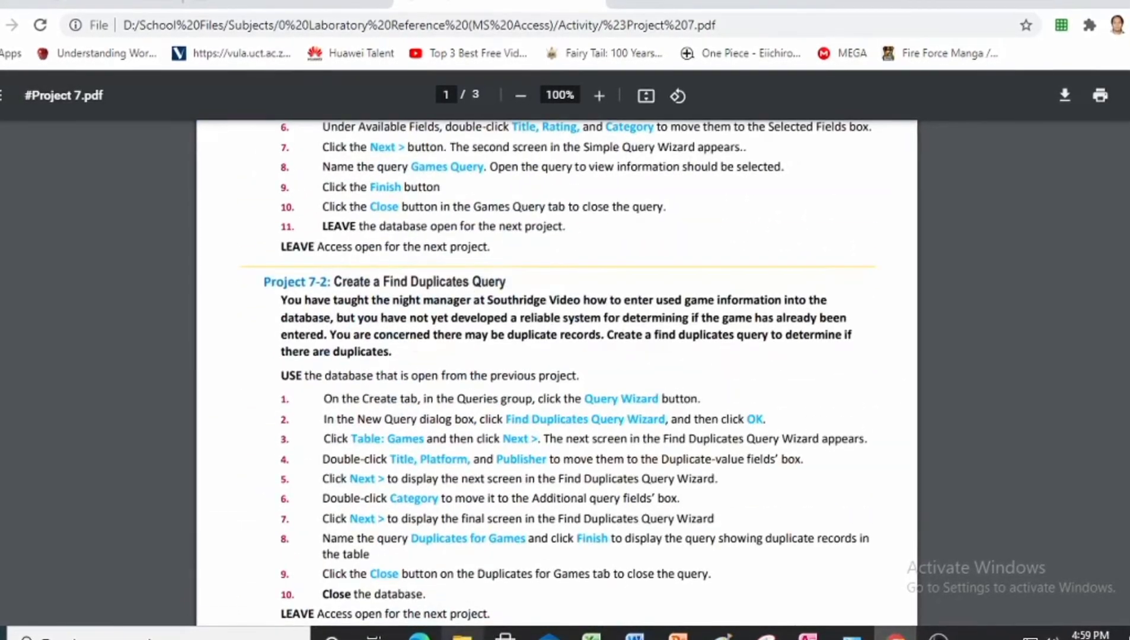
click(462, 634)
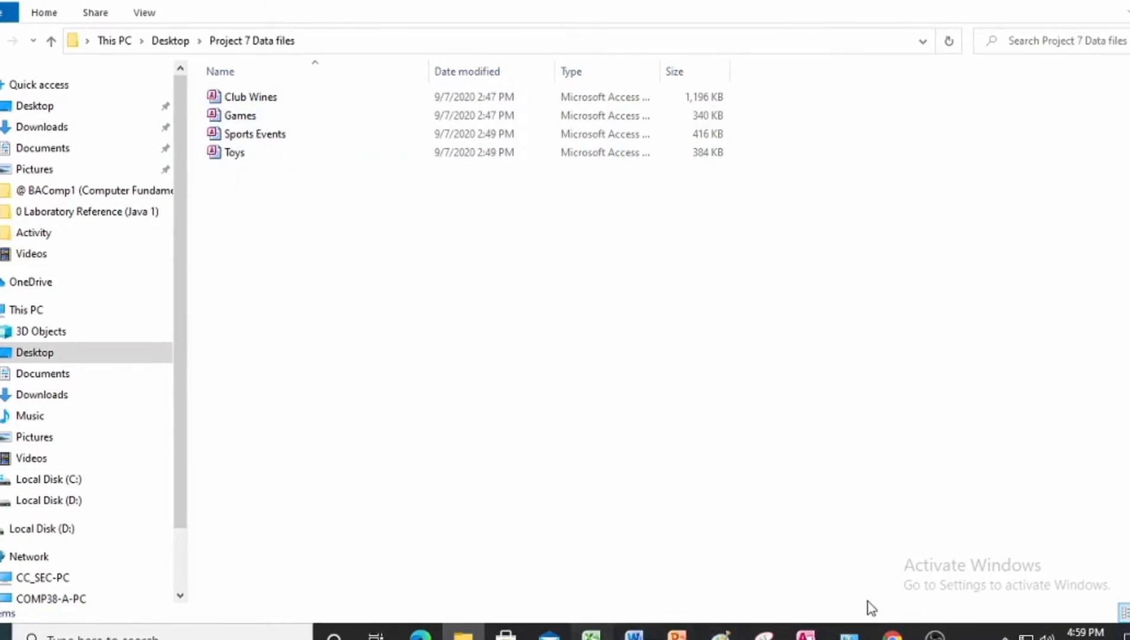
click(892, 634)
scroll(567, 295, up, 6)
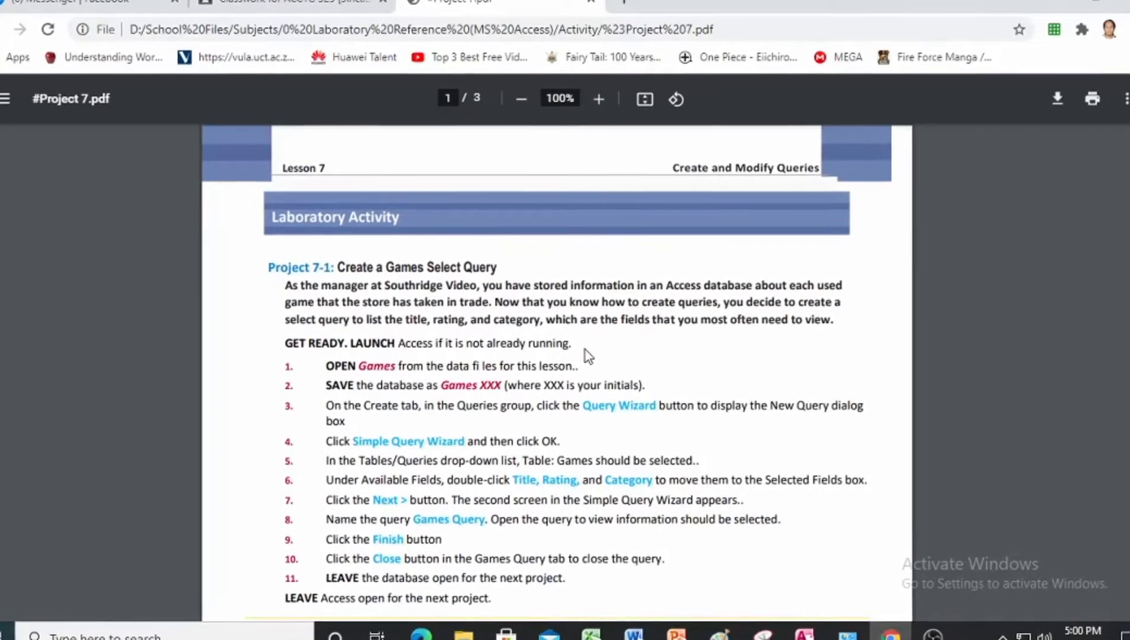
scroll(587, 355, down, 2)
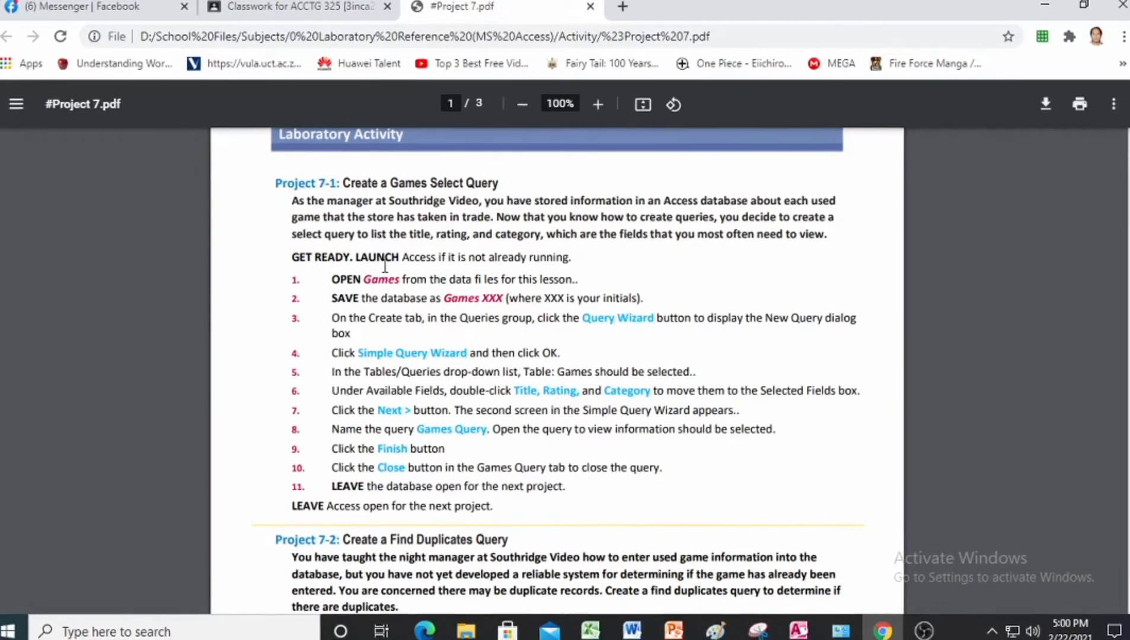
Switch to Microsoft Access, open the Games database from the Desktop folder Project 7 Data files, and enable its content
click(796, 630)
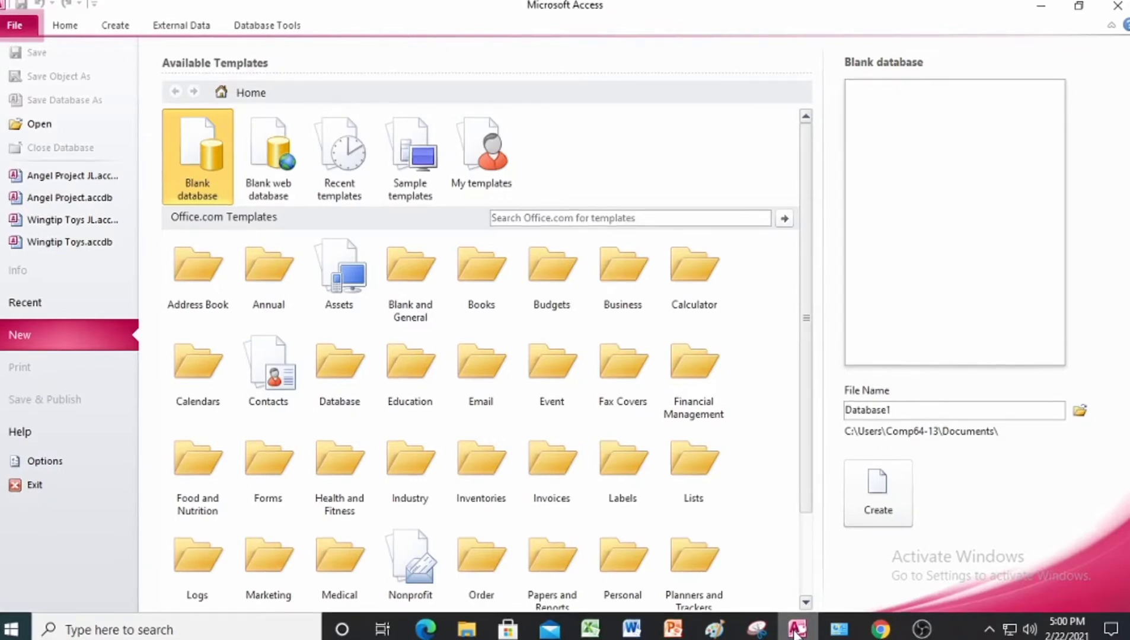
click(37, 125)
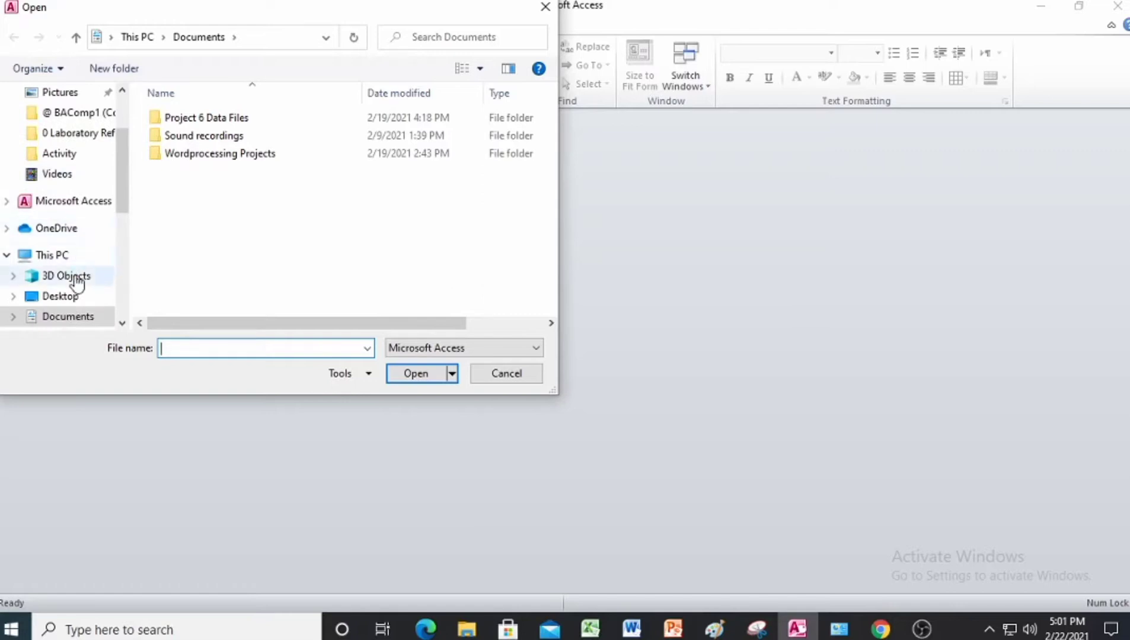
click(68, 295)
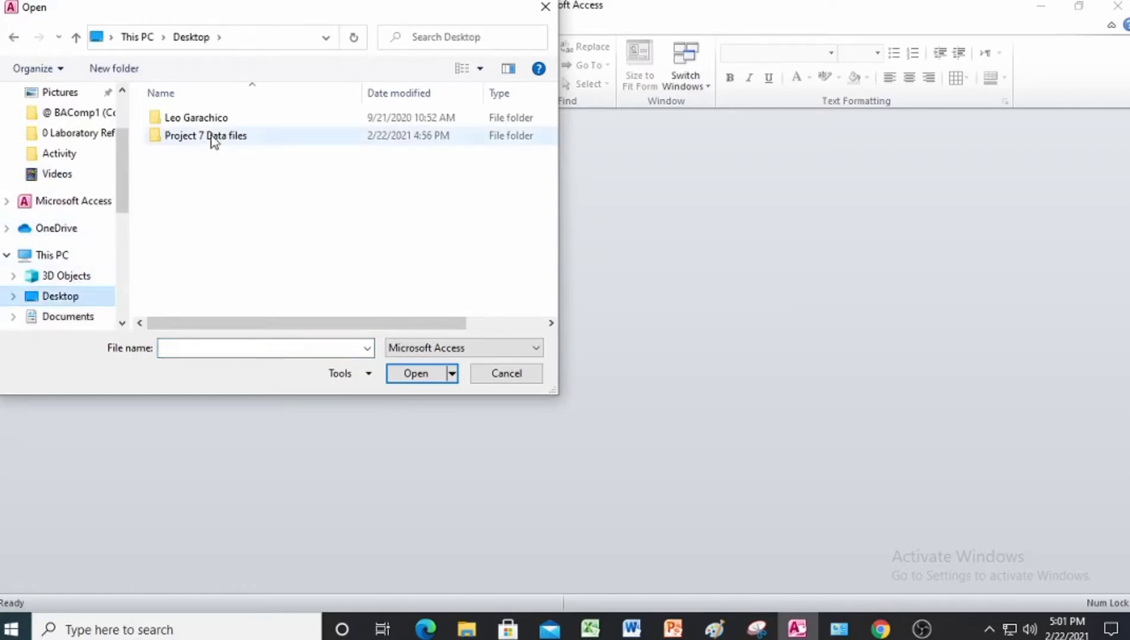
double_click(215, 144)
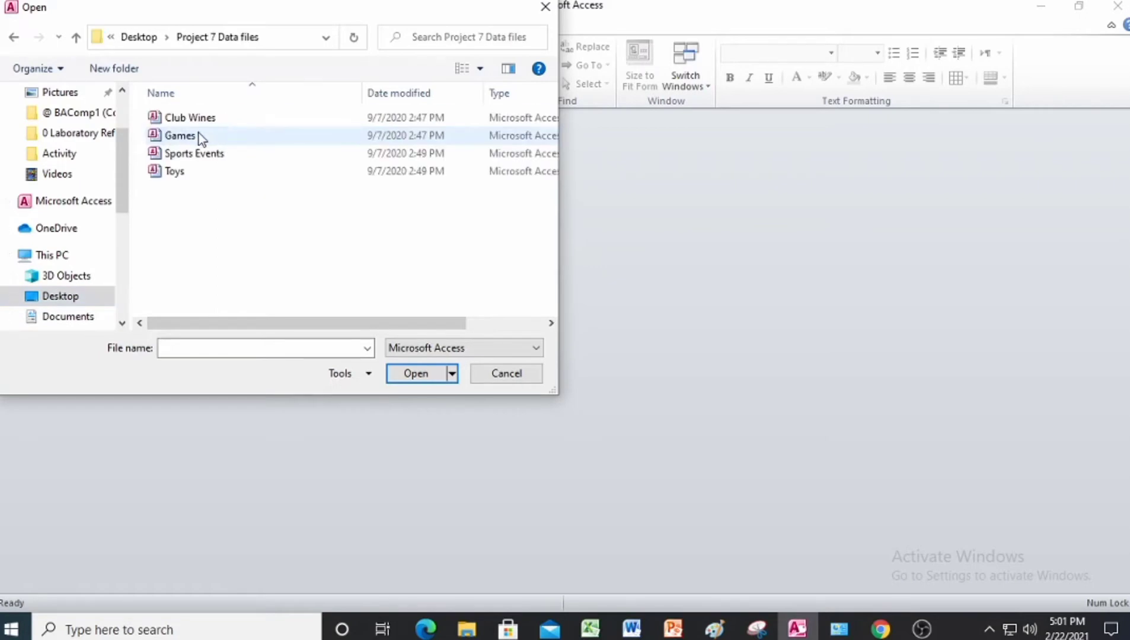
click(201, 138)
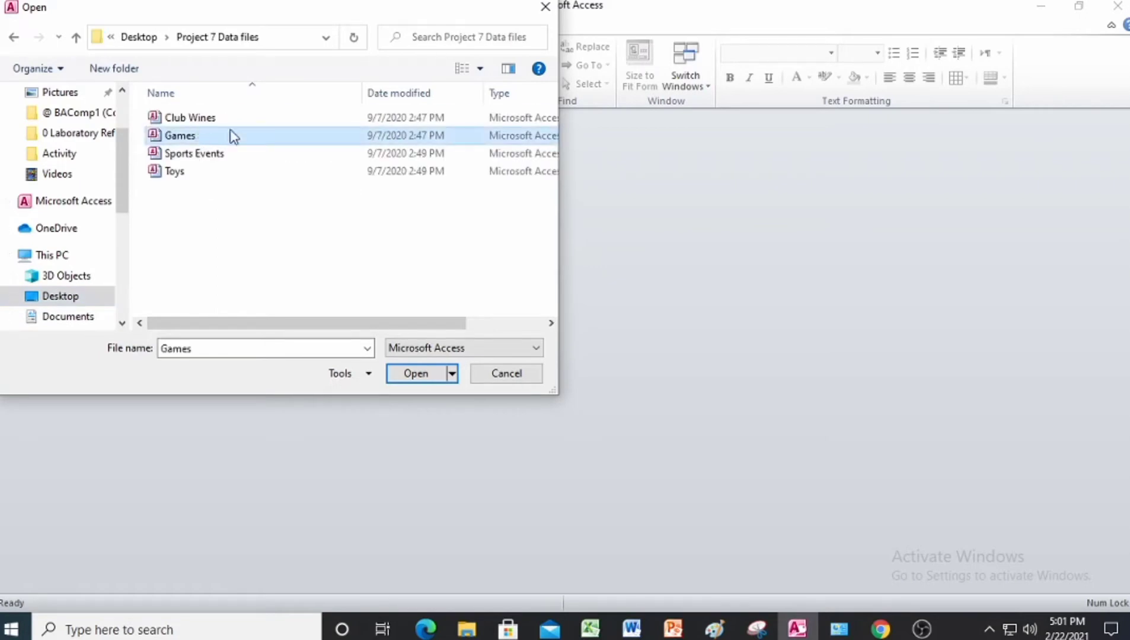
click(422, 374)
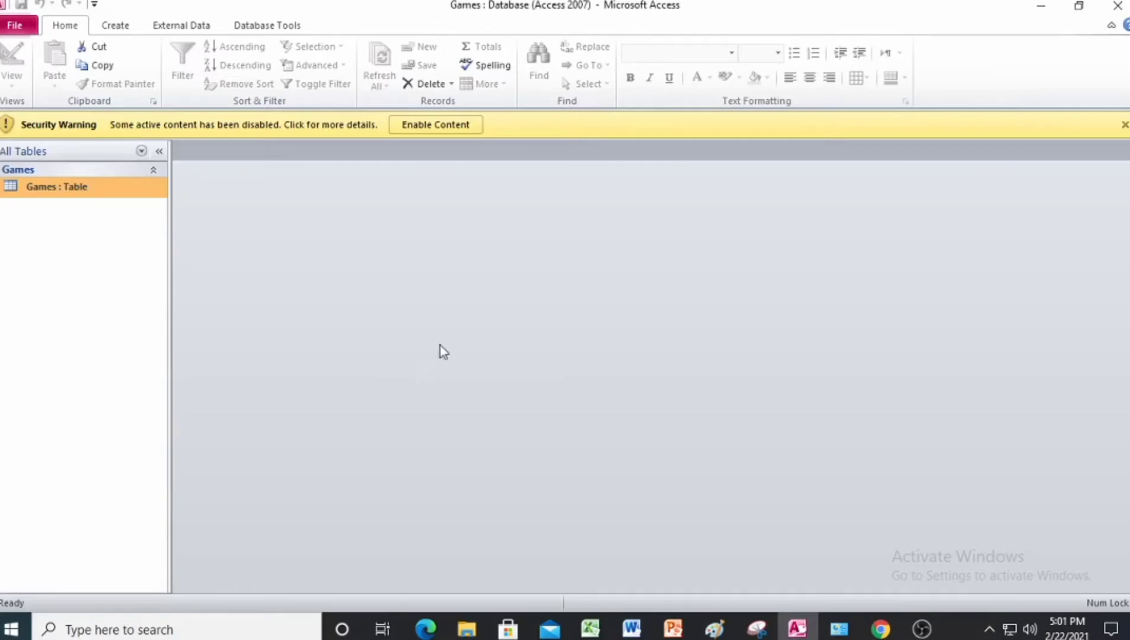
click(421, 125)
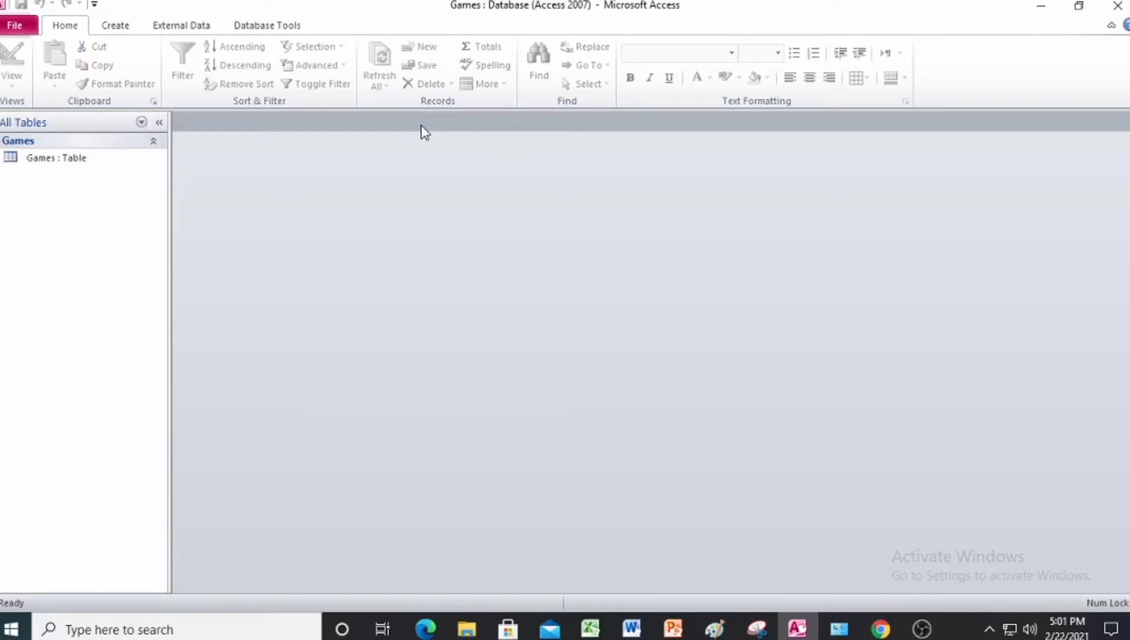
Begin saving a copy of the database and create a folder named Answer inside Project 7 Data files
click(17, 27)
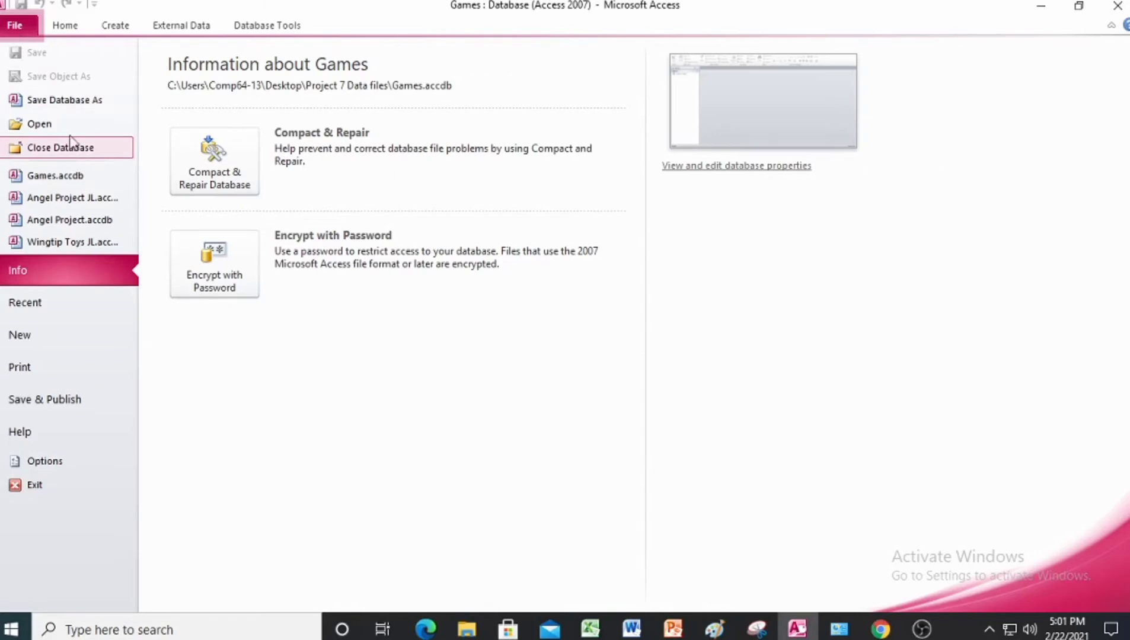
click(78, 106)
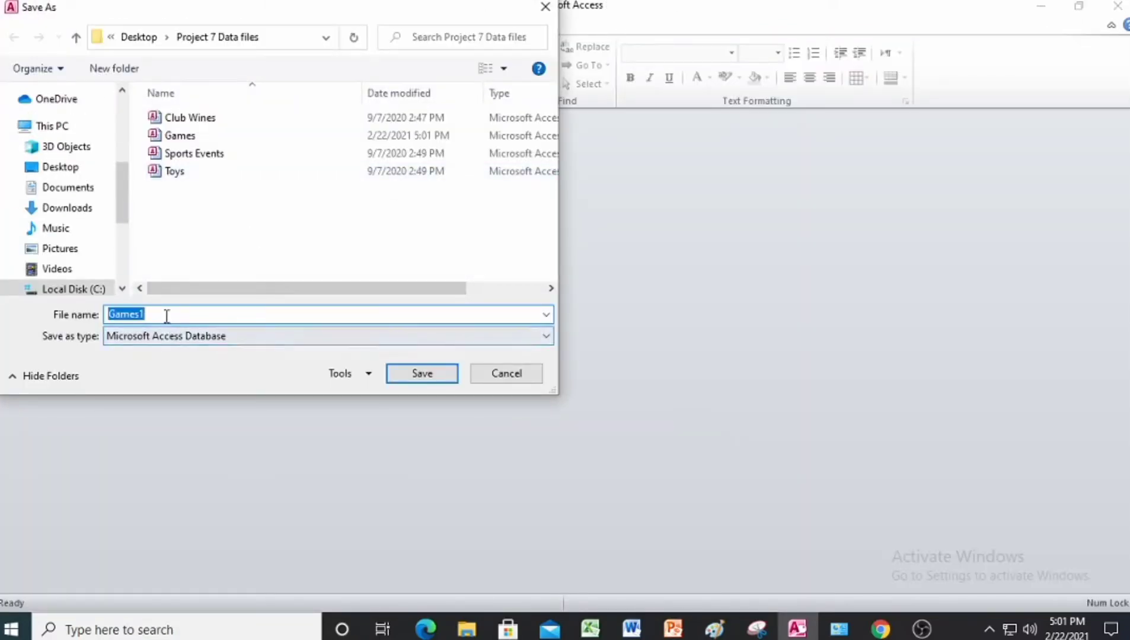
click(114, 69)
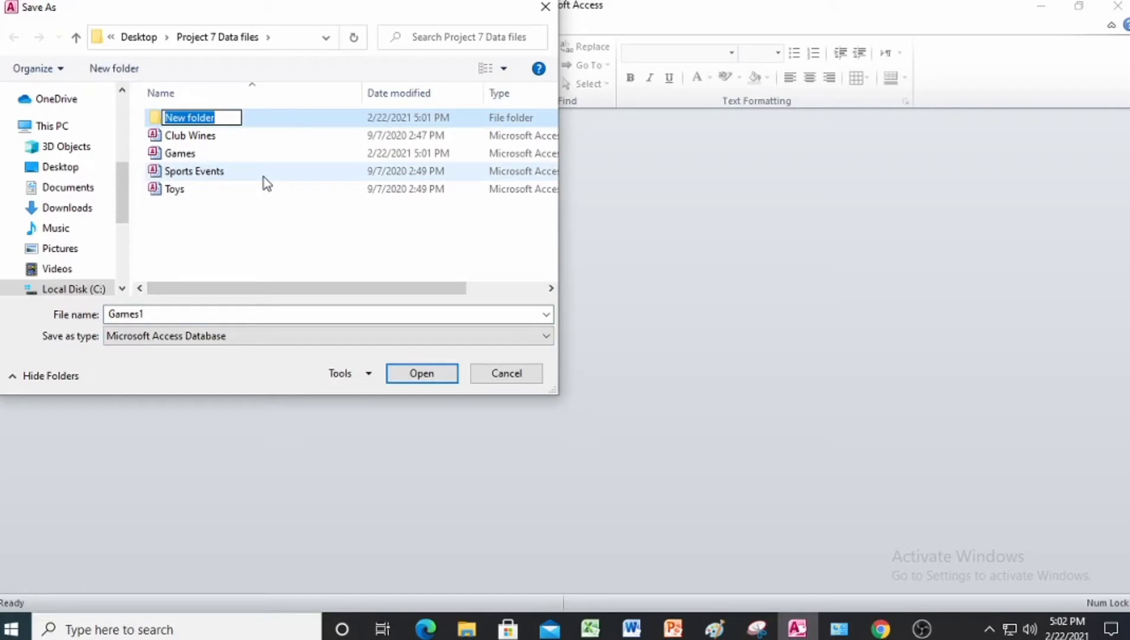
text(Answer)
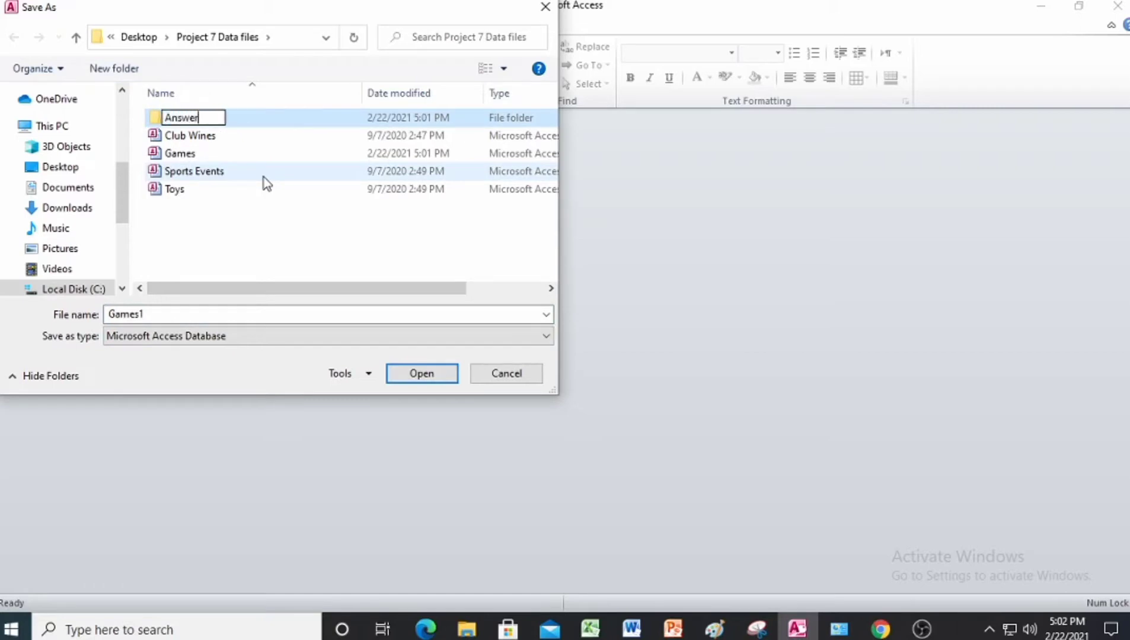
Save the database copy as Games JL in the Answer folder and enable its content
double_click(273, 121)
click(177, 312)
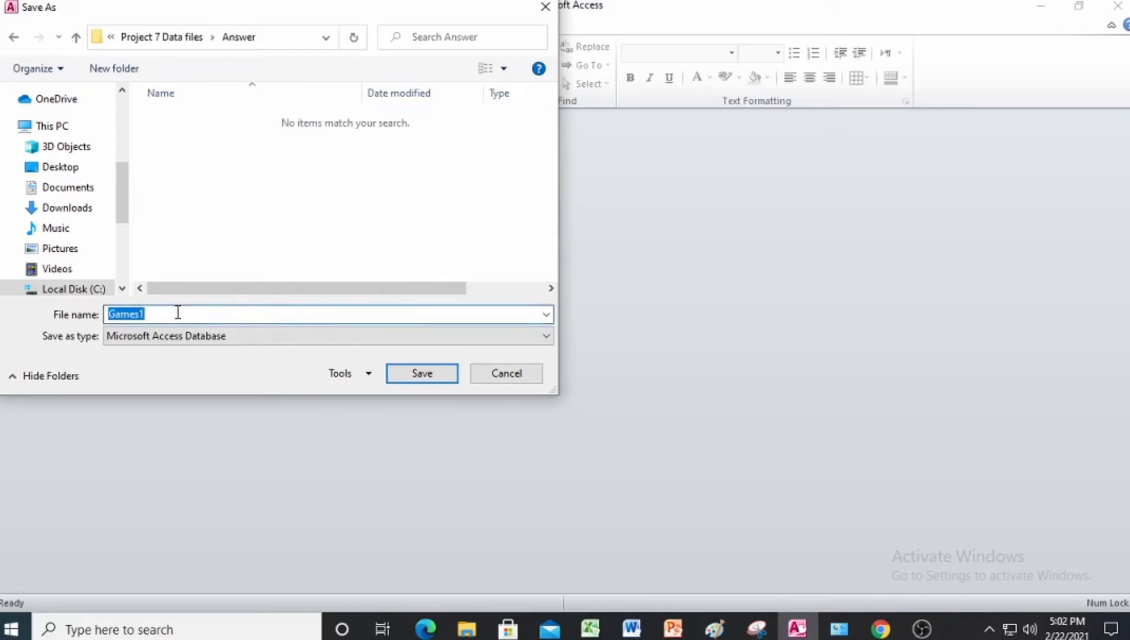
click(177, 312)
click(409, 376)
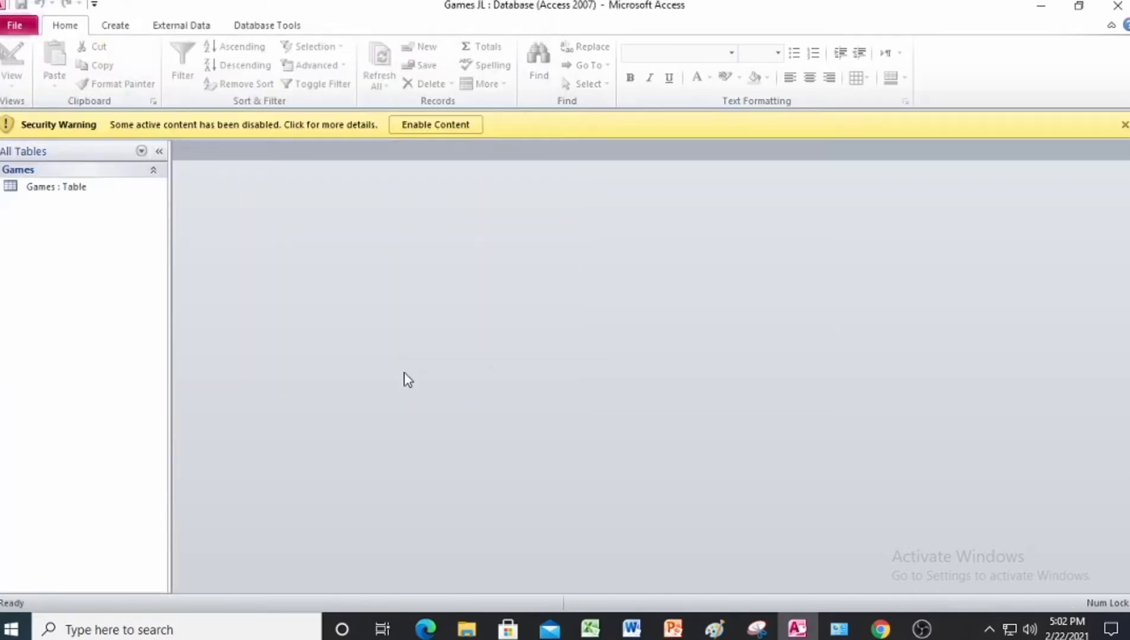
click(431, 126)
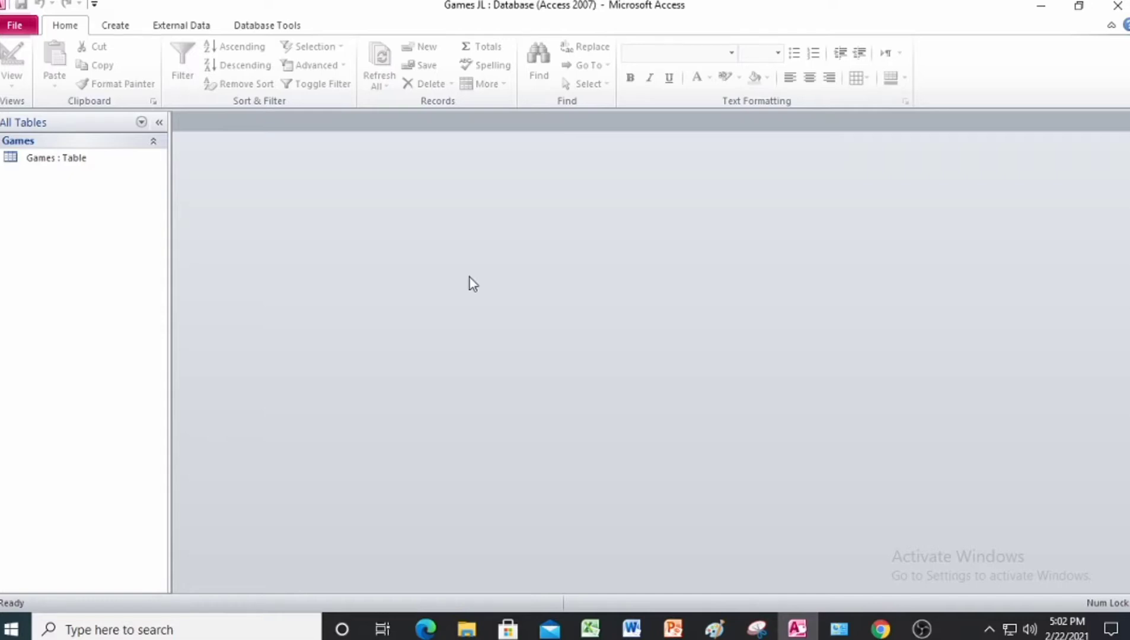
Start a Simple Query Wizard query on the Games table and add the Title, Rating and Category fields
click(109, 25)
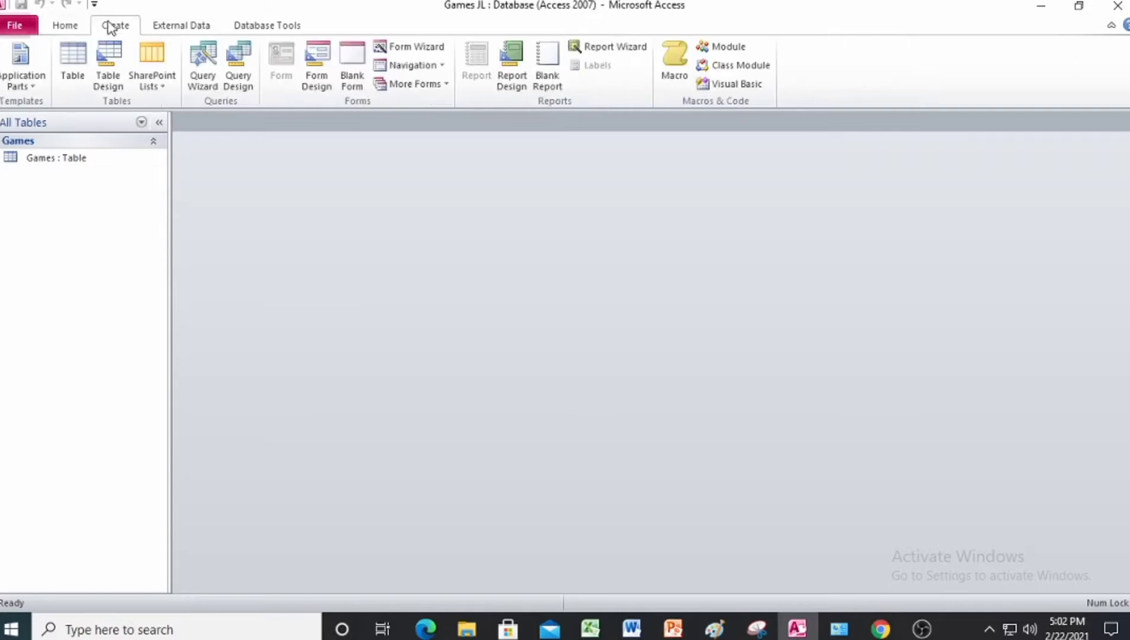
click(212, 77)
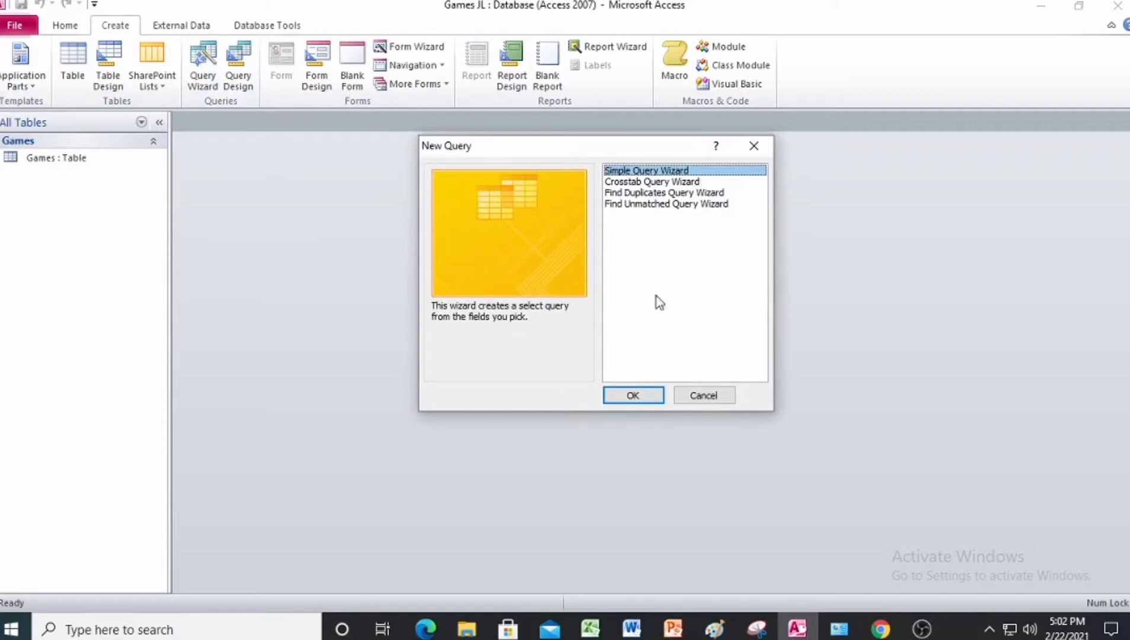
click(645, 406)
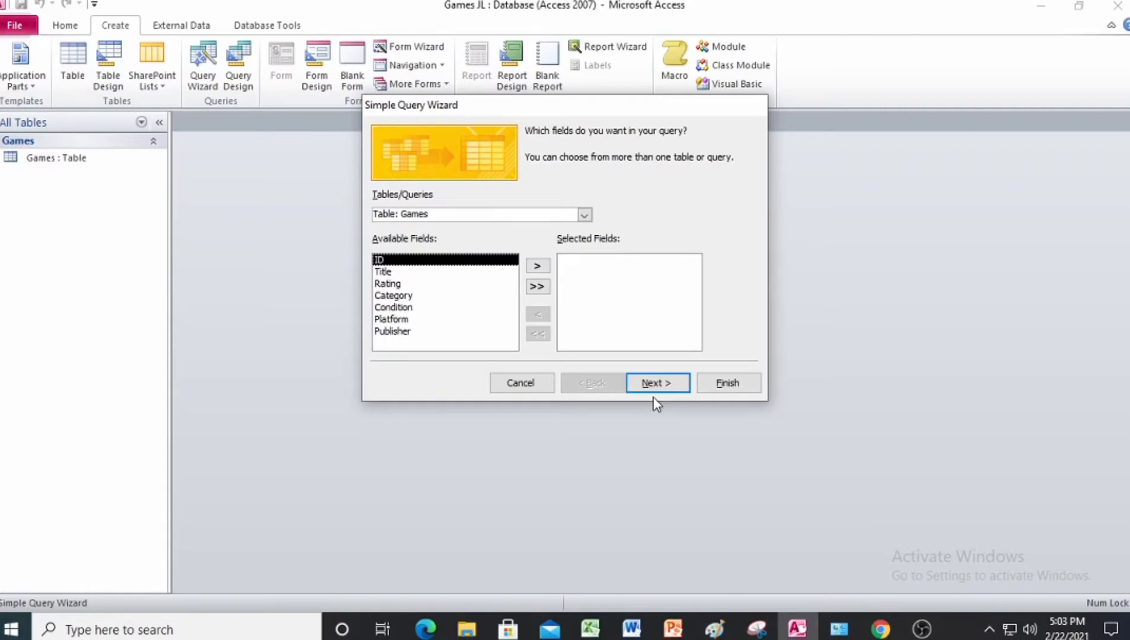
click(463, 214)
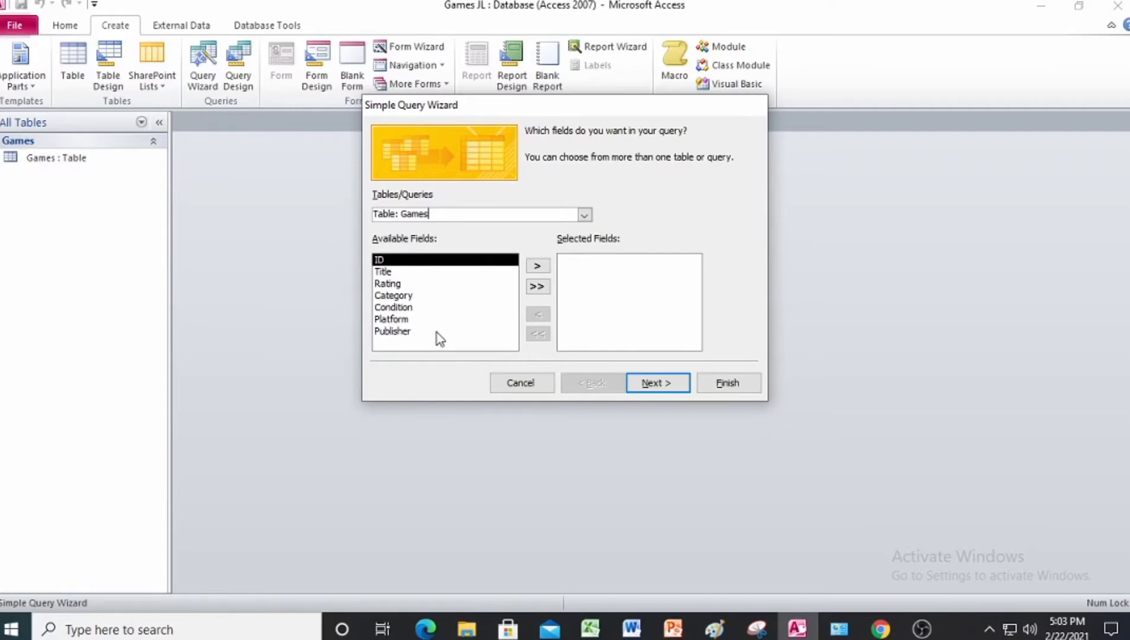
double_click(386, 272)
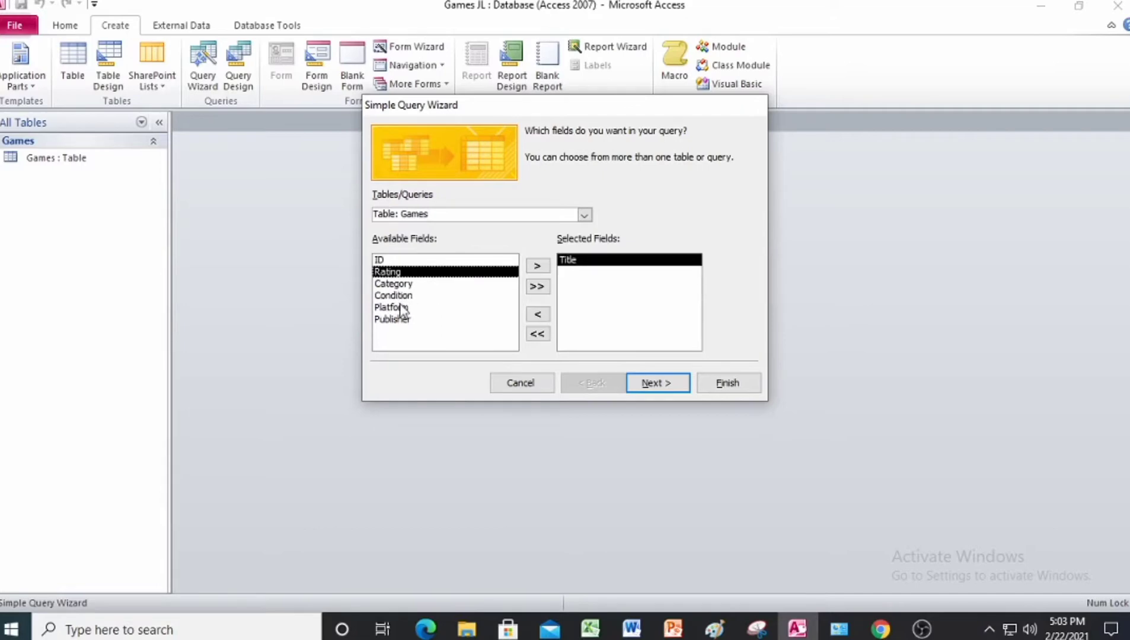
double_click(393, 274)
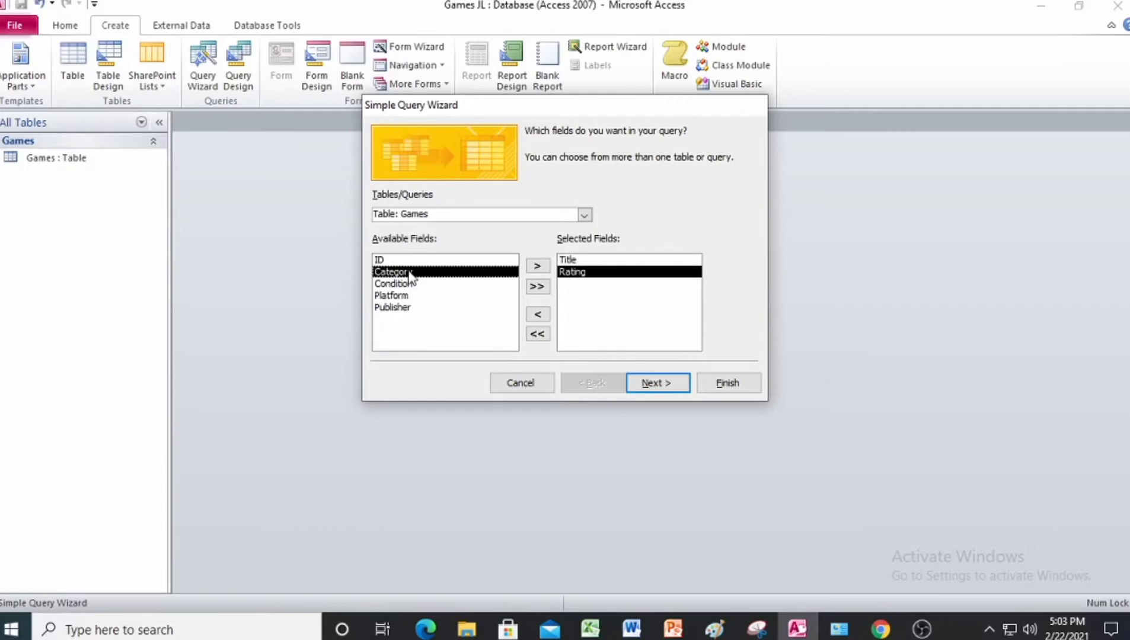
double_click(394, 273)
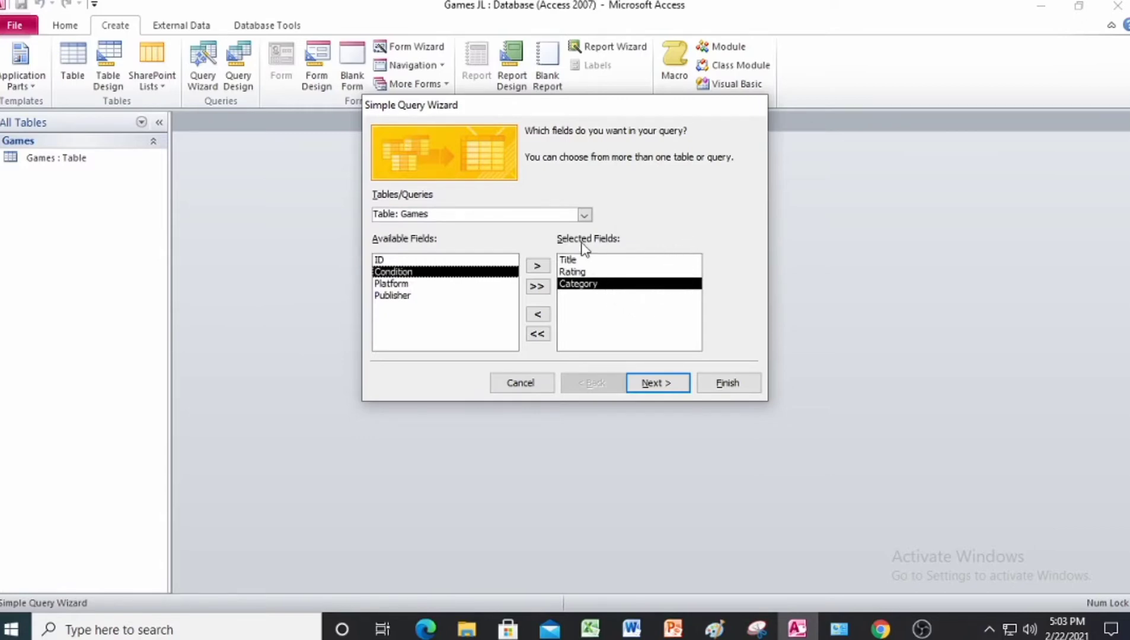
Finish the query with the title Games Query, opened to view information, and close its datasheet
click(658, 383)
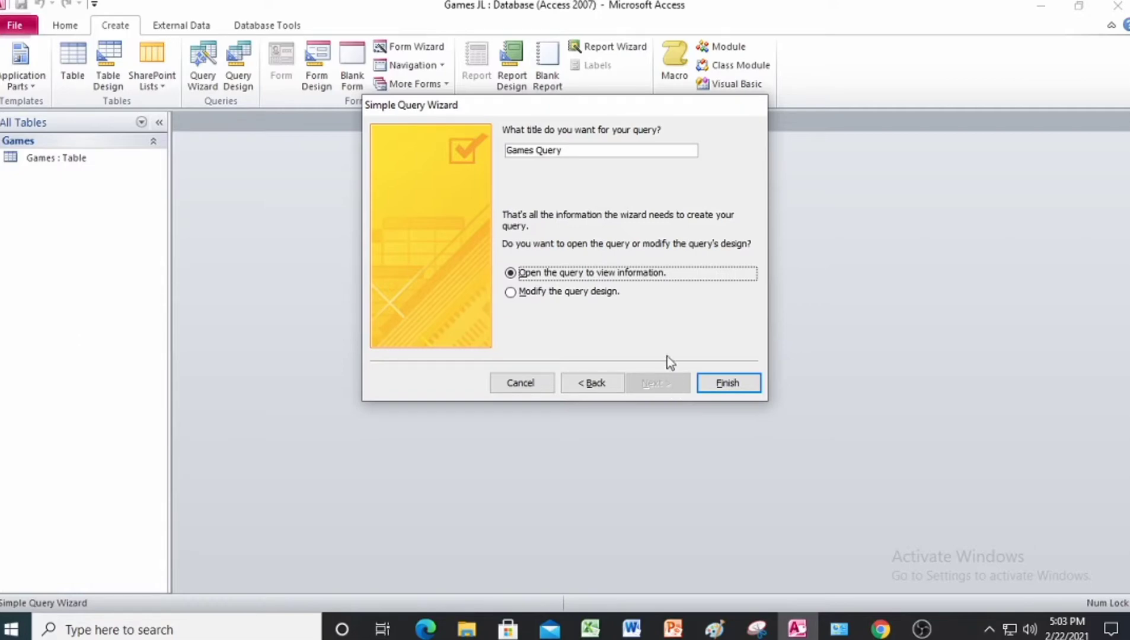
click(581, 153)
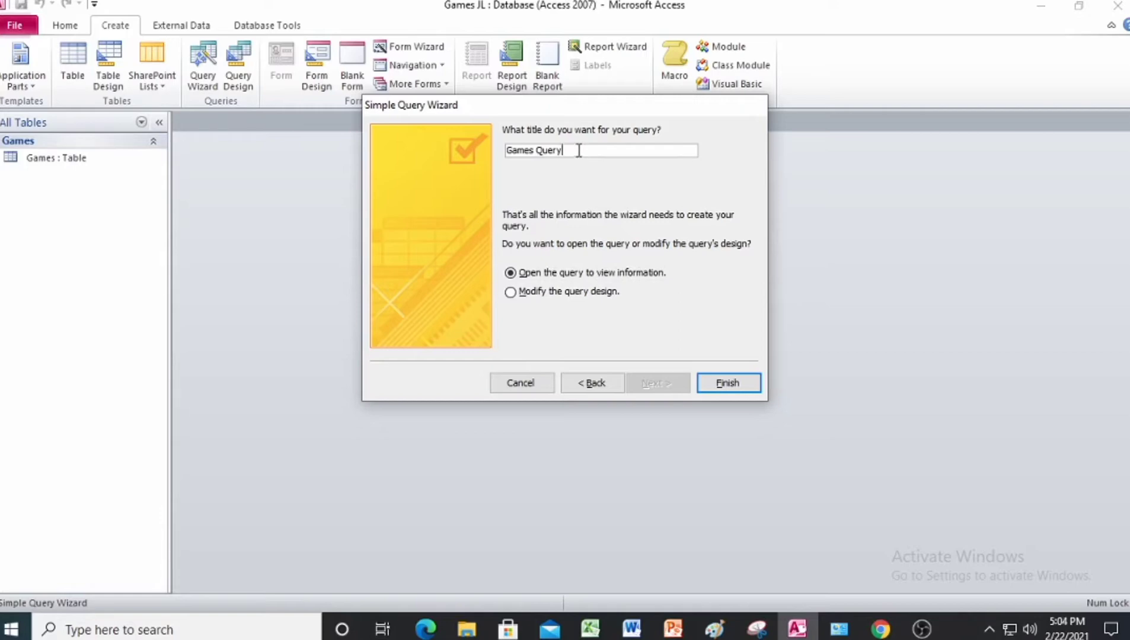
click(728, 384)
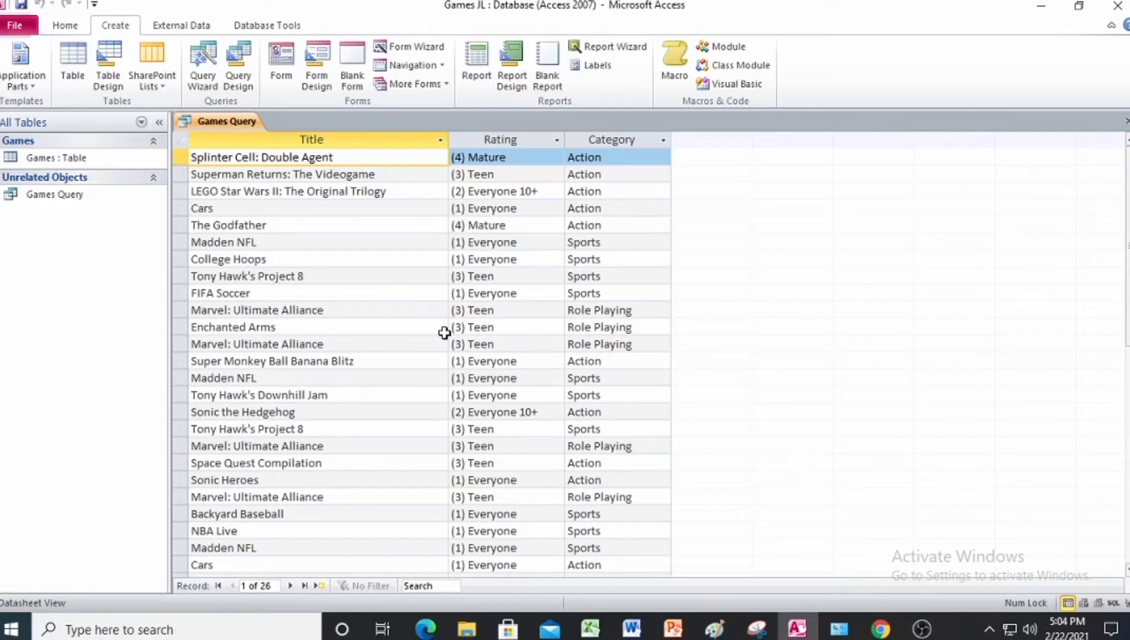
right_click(241, 123)
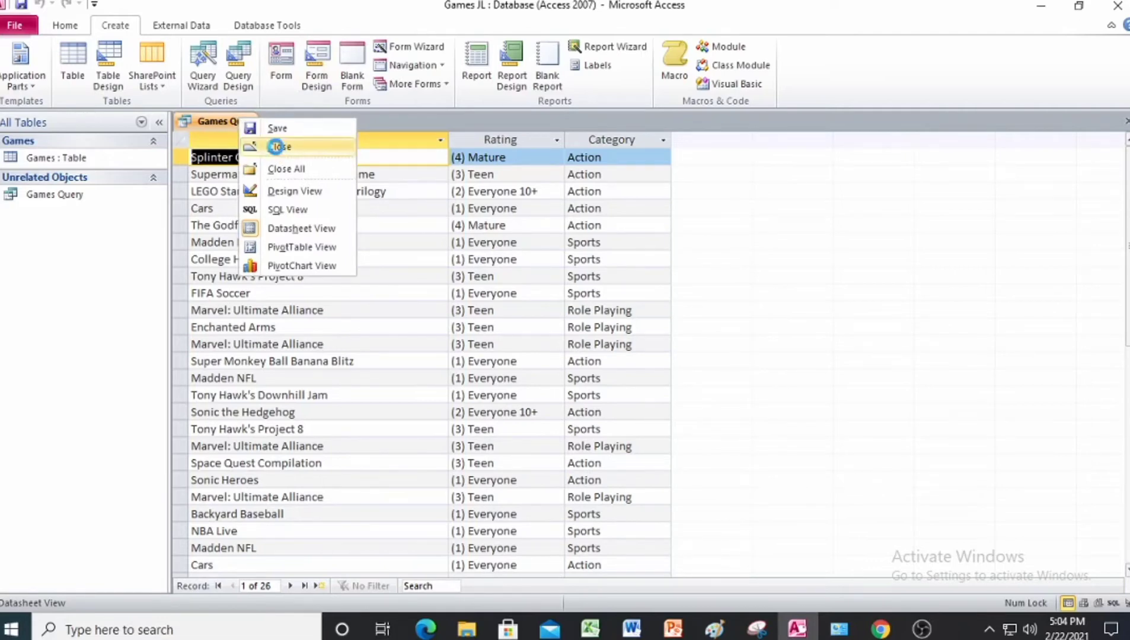
click(276, 148)
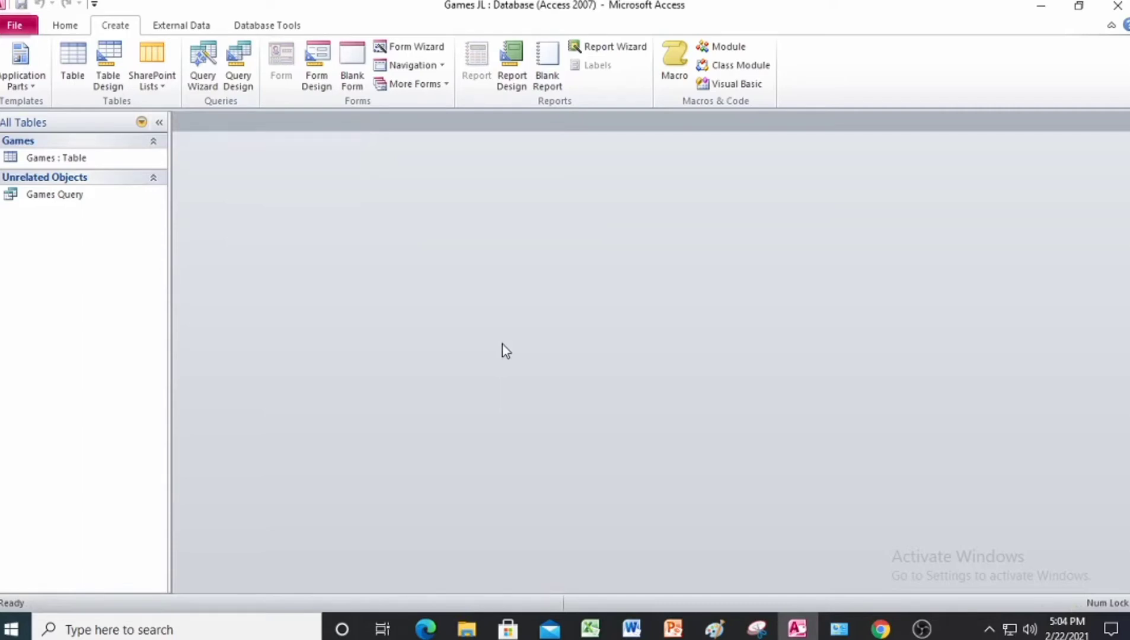
Switch to #Project 7.pdf in Chrome and read the Project 7-2 instructions for creating a find duplicates query
click(879, 630)
scroll(410, 326, down, 4)
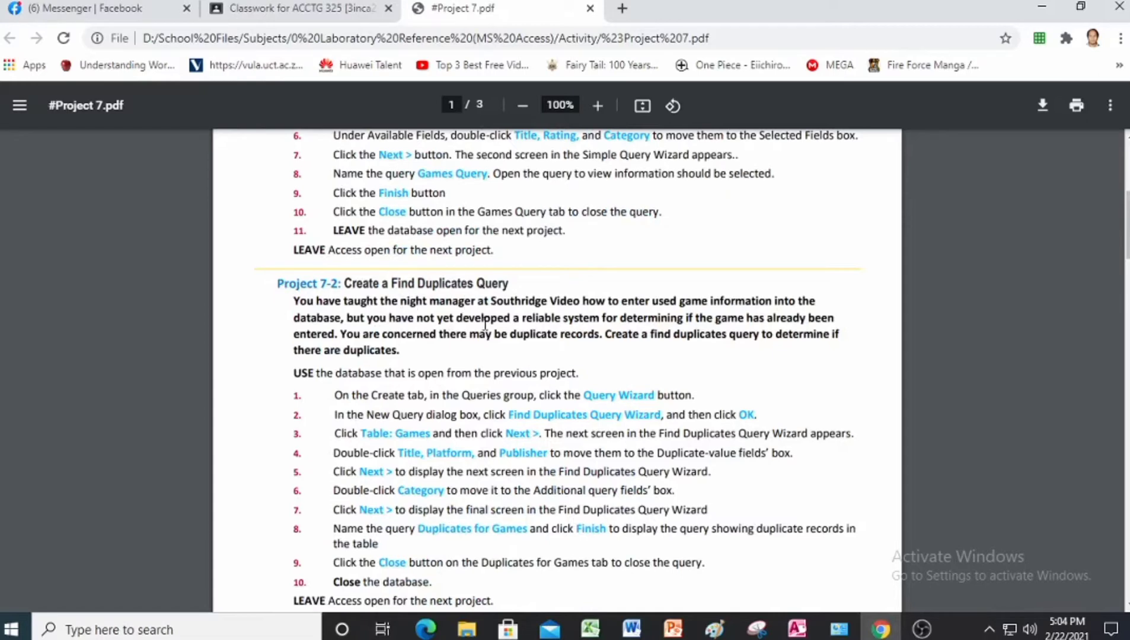
scroll(498, 342, down, 2)
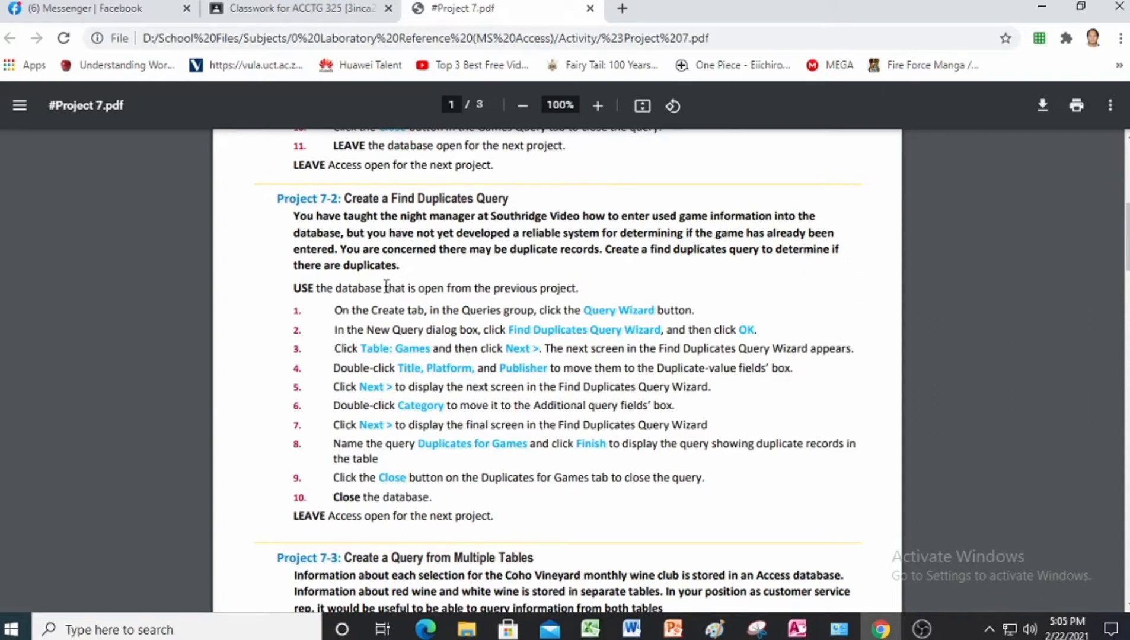
scroll(407, 304, down, 2)
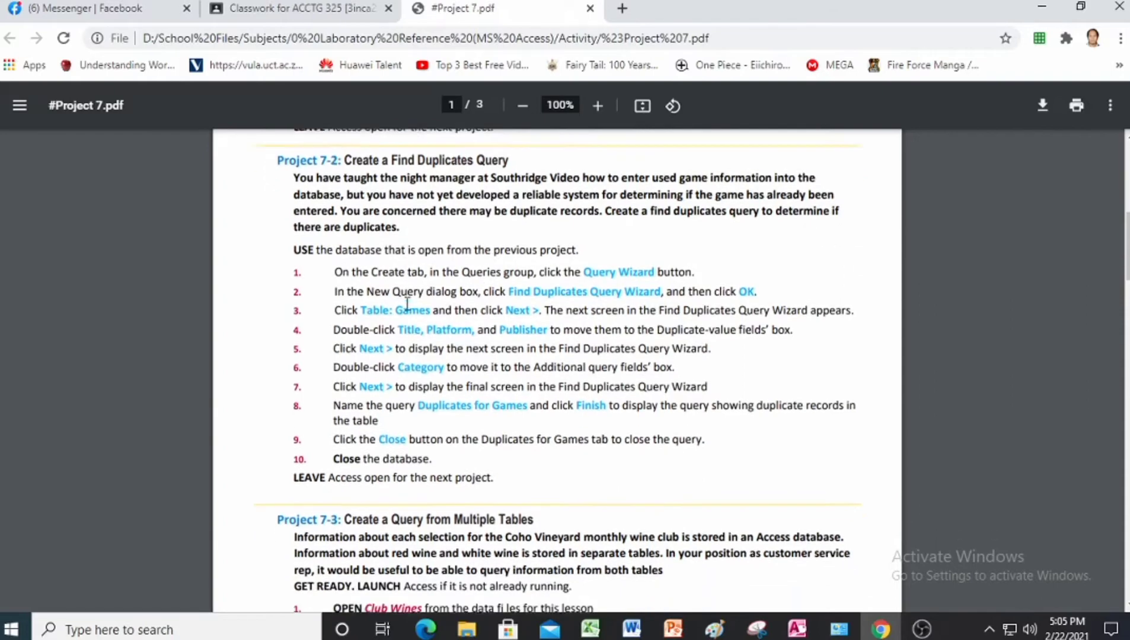
scroll(407, 303, down, 2)
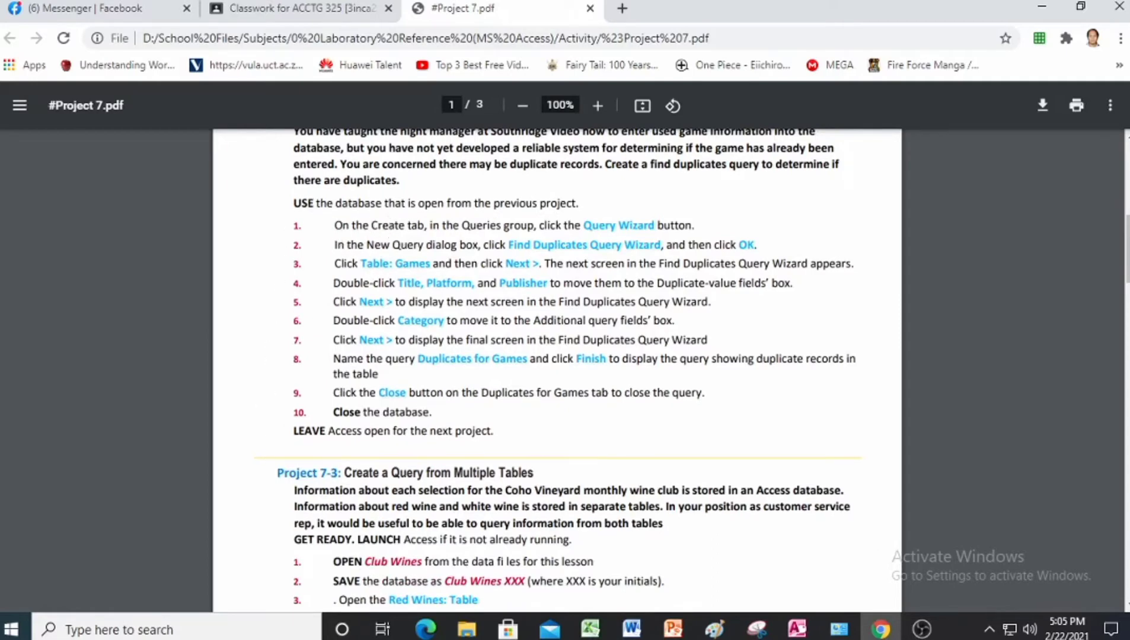
Switch to the Games JL database in Access and start a Find Duplicates Query Wizard query on the Games table
click(805, 633)
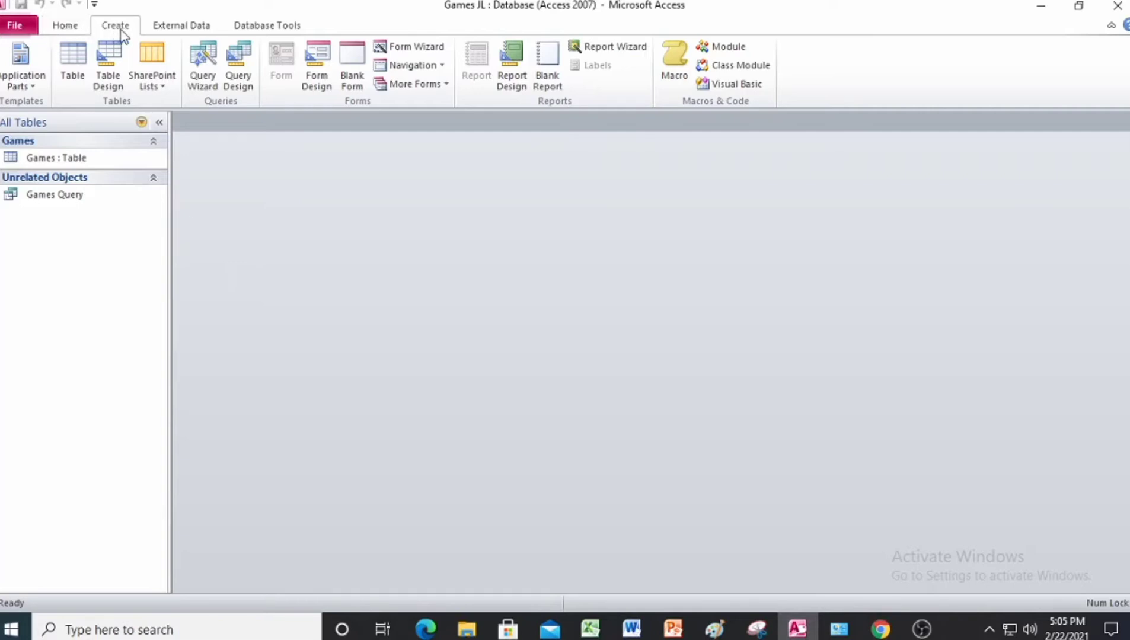
click(208, 88)
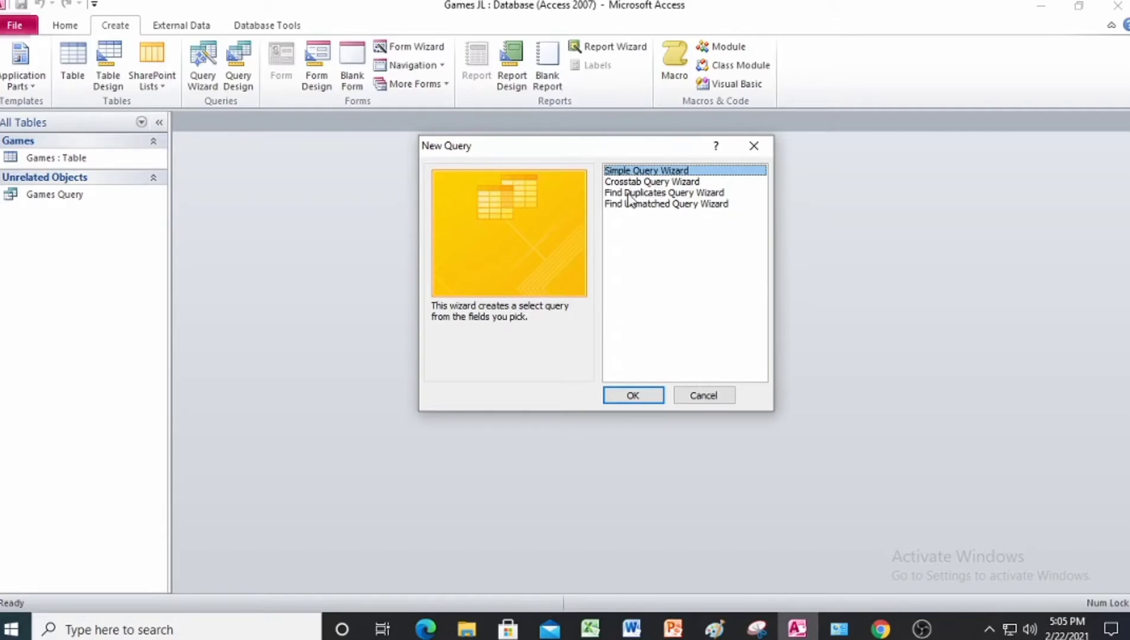
click(651, 196)
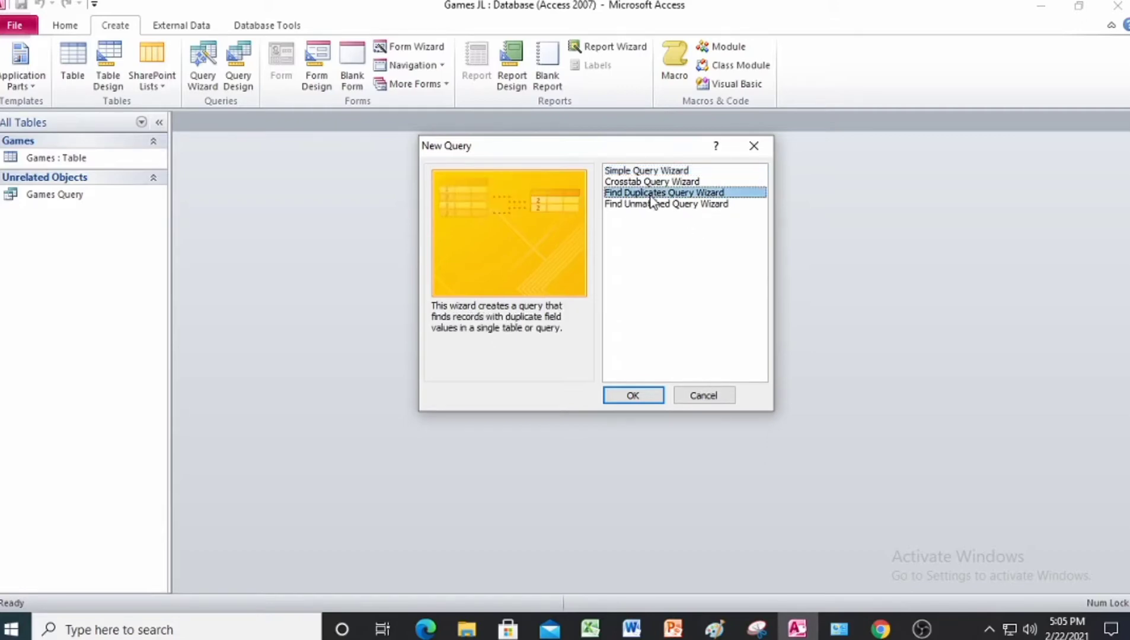
click(631, 394)
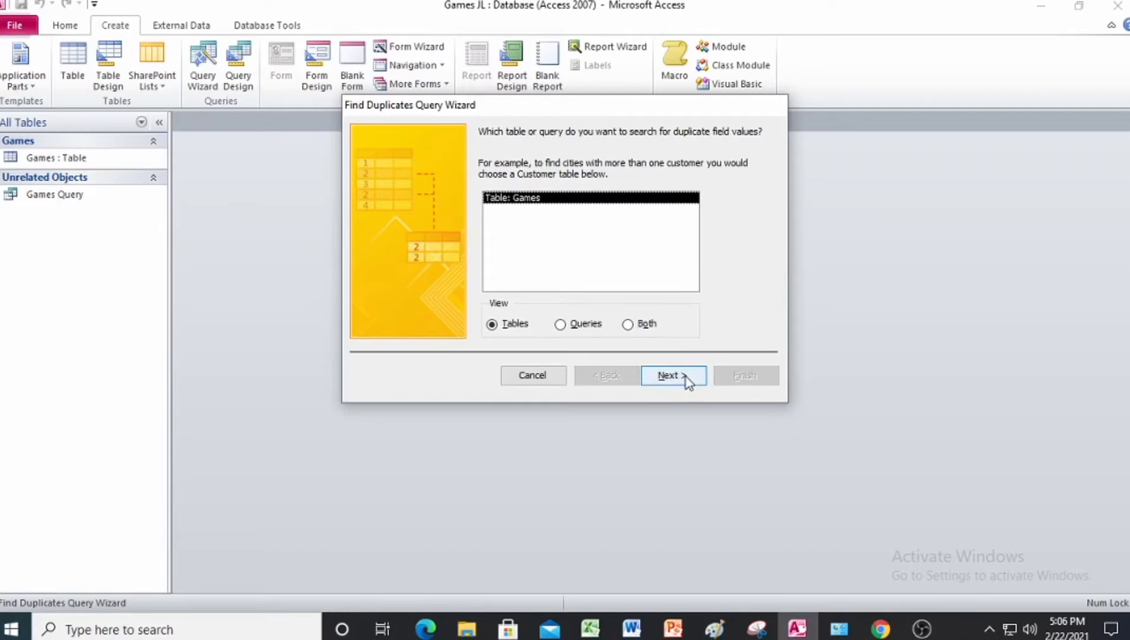
click(668, 375)
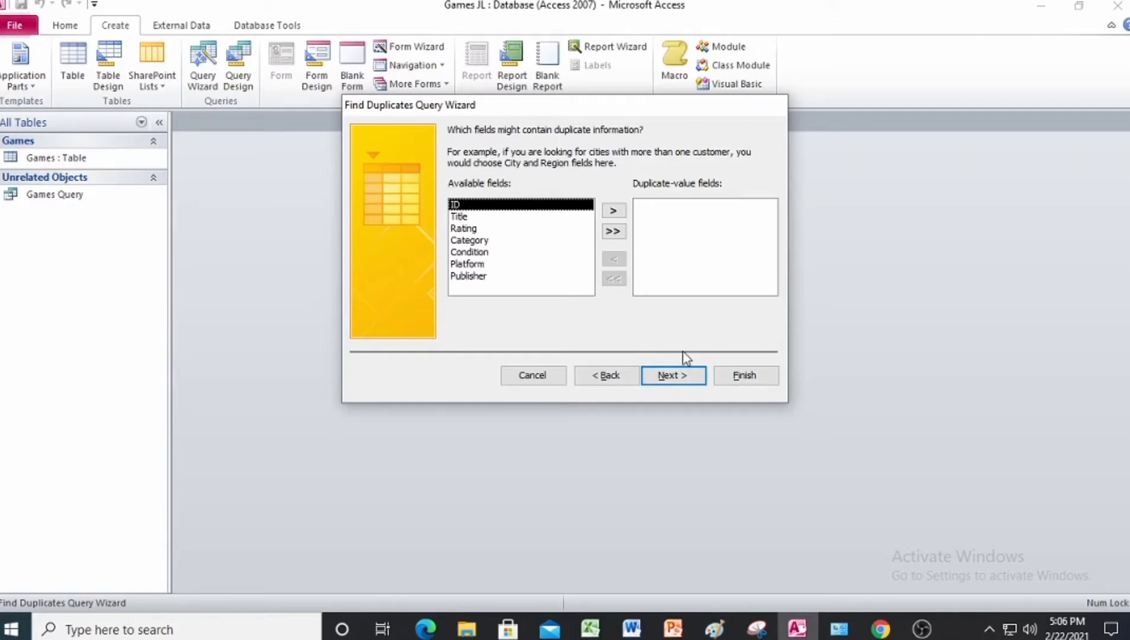
Add Title, Platform and Publisher as the duplicate-value fields of the query
click(465, 217)
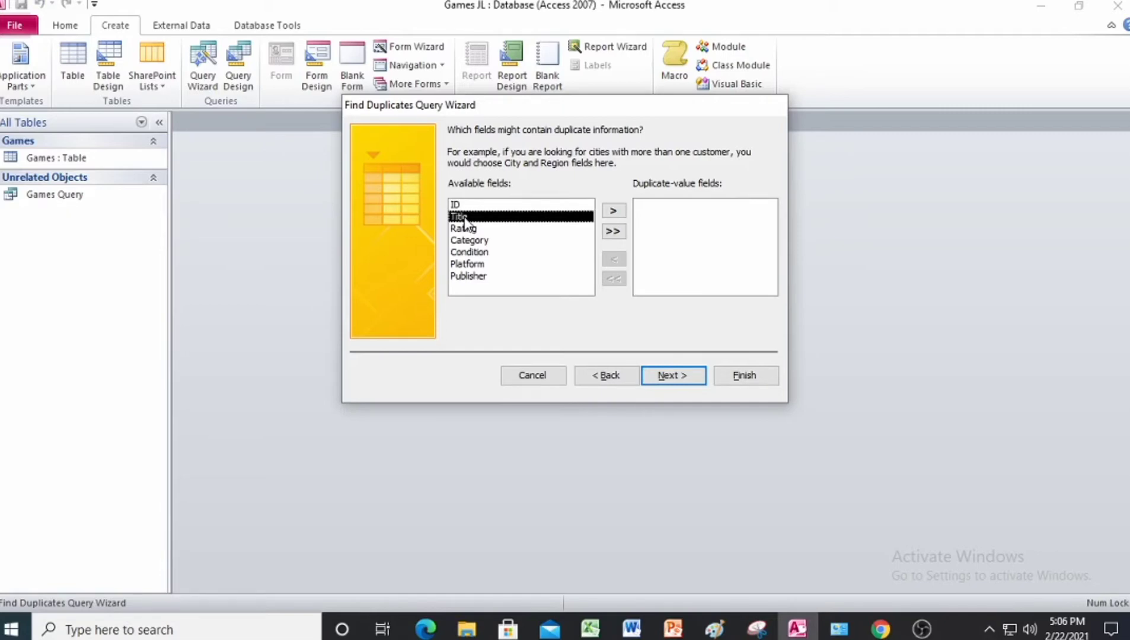
double_click(465, 218)
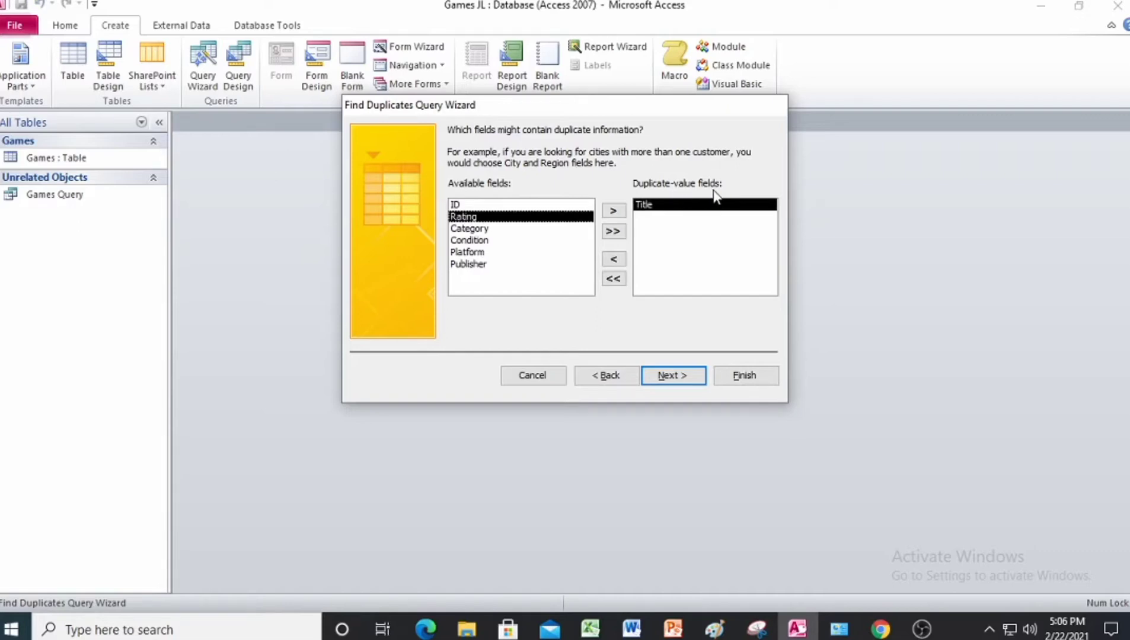
double_click(480, 255)
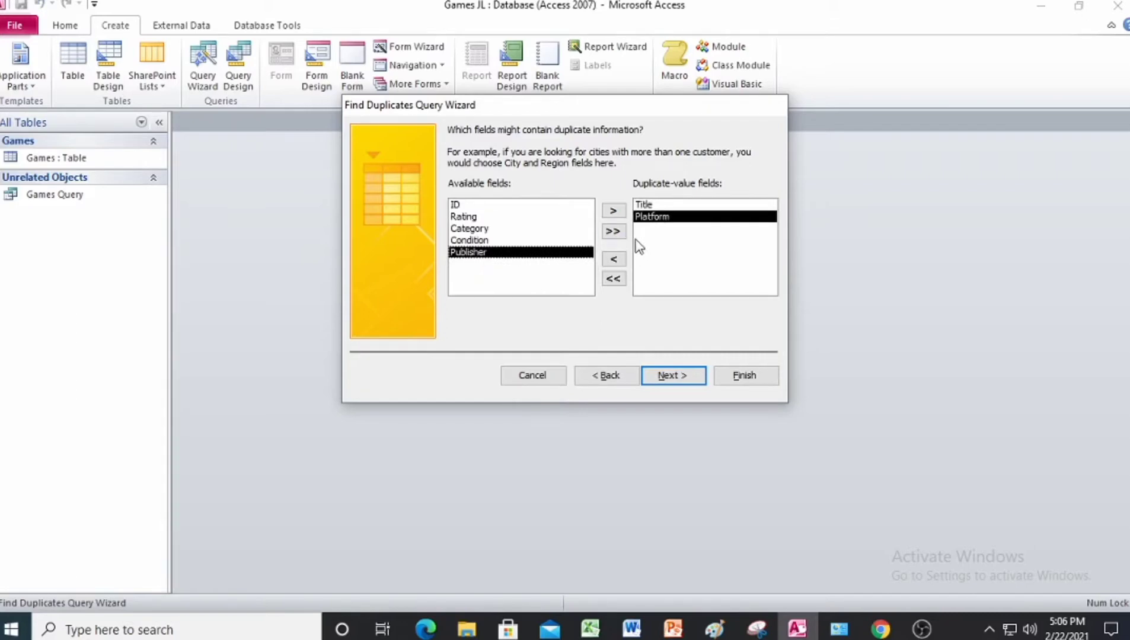
double_click(512, 253)
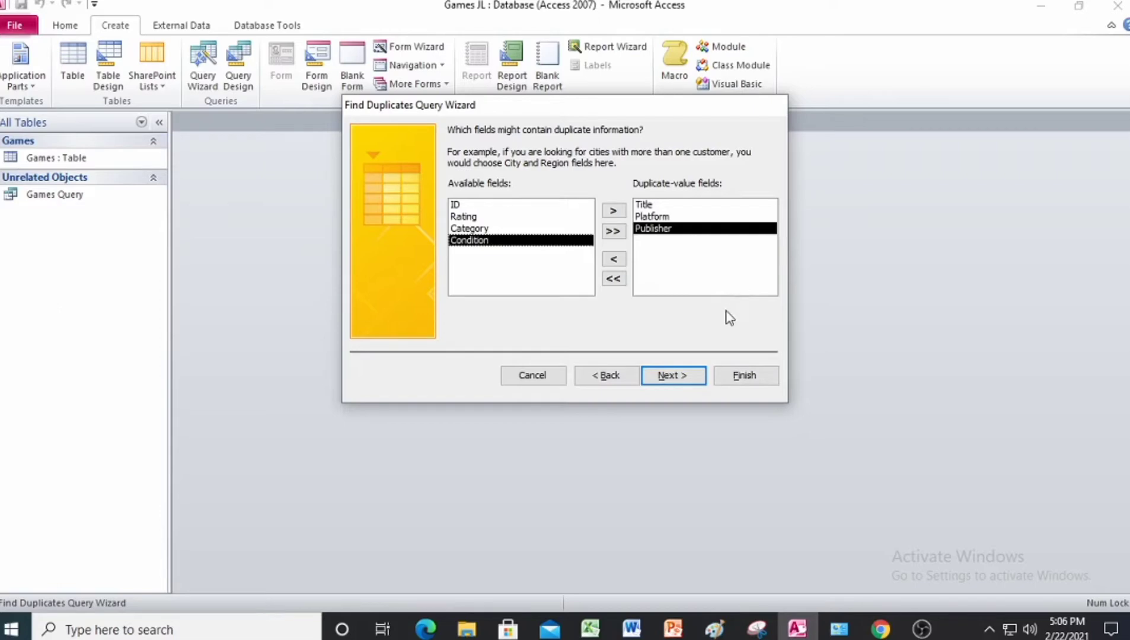
click(679, 383)
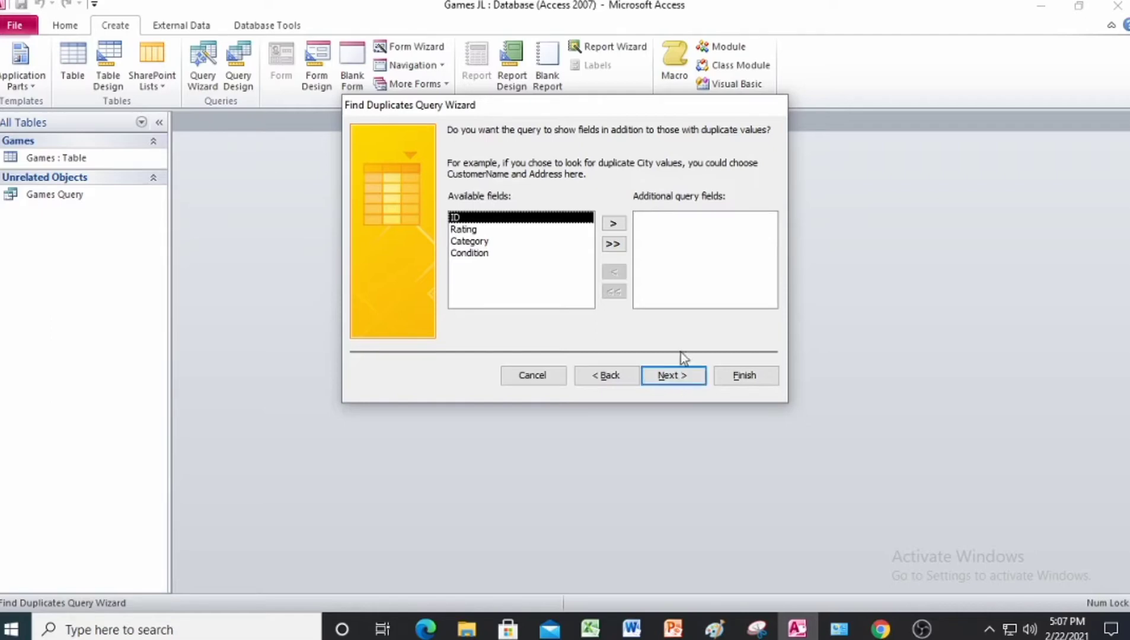
Add Category as an additional query field and finish the query with the suggested name Find duplicates for Games, viewing the results
double_click(479, 242)
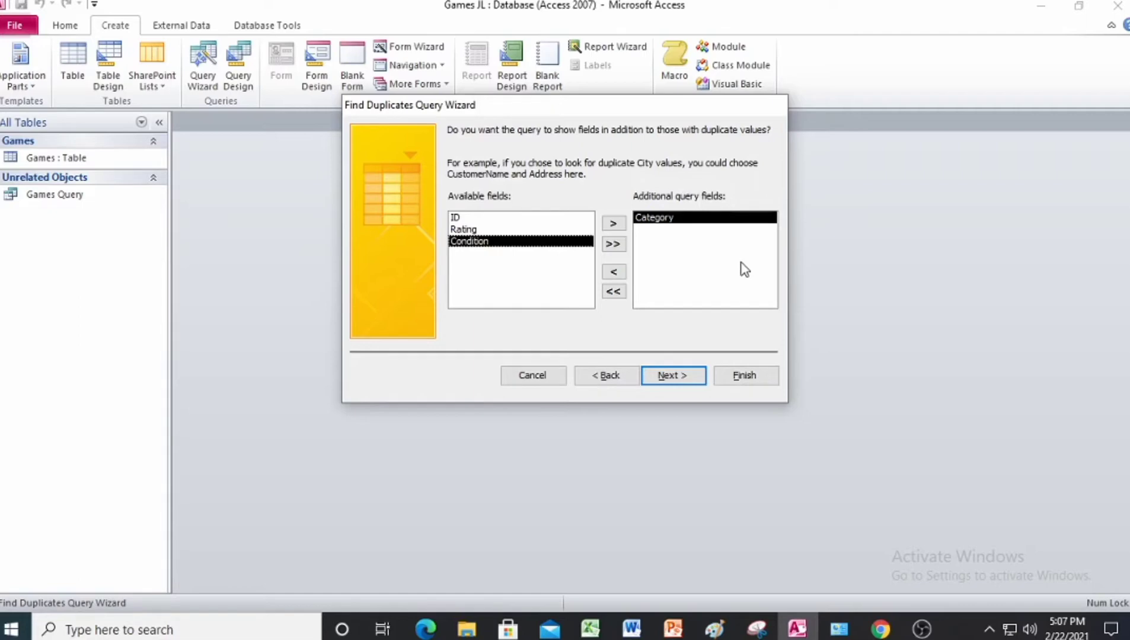
click(681, 376)
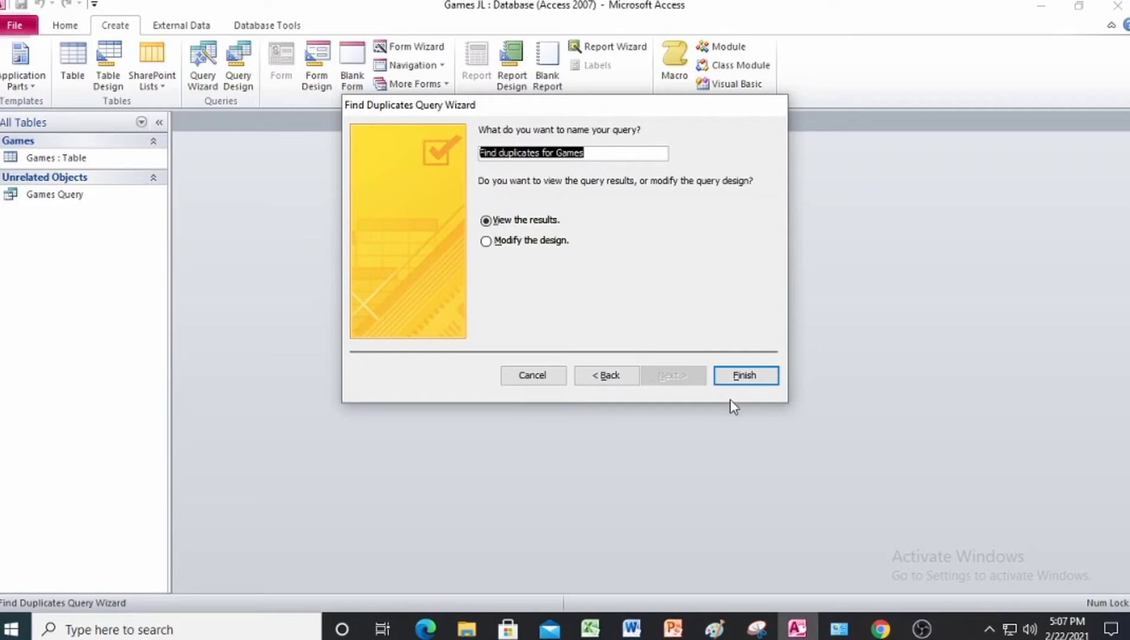
click(742, 376)
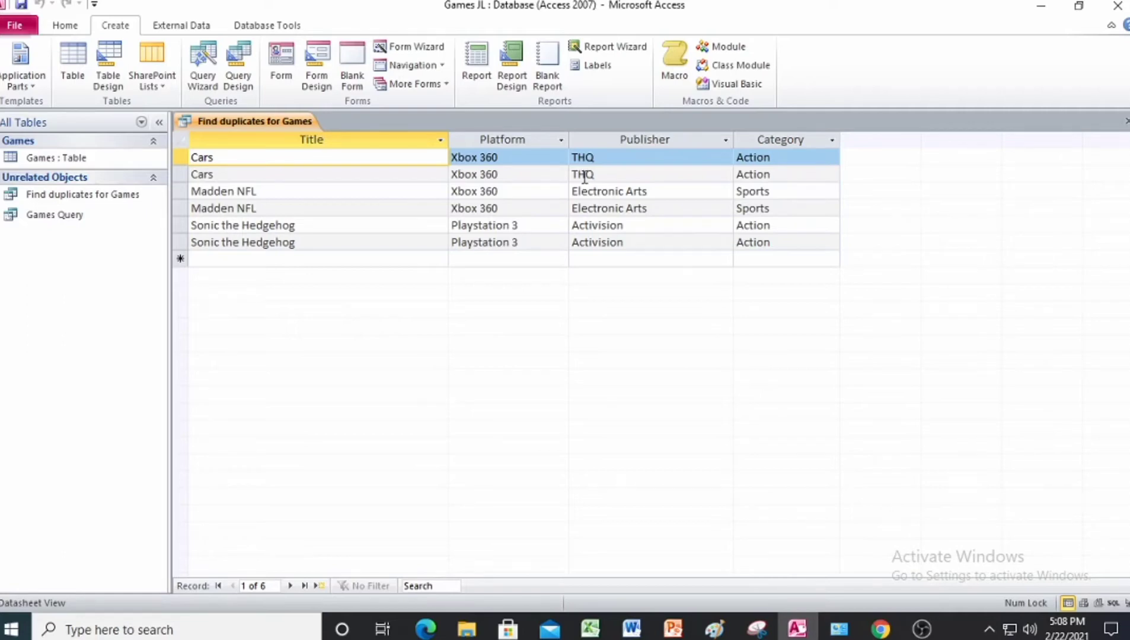
Close the Find duplicates for Games datasheet and the Games JL database
right_click(244, 129)
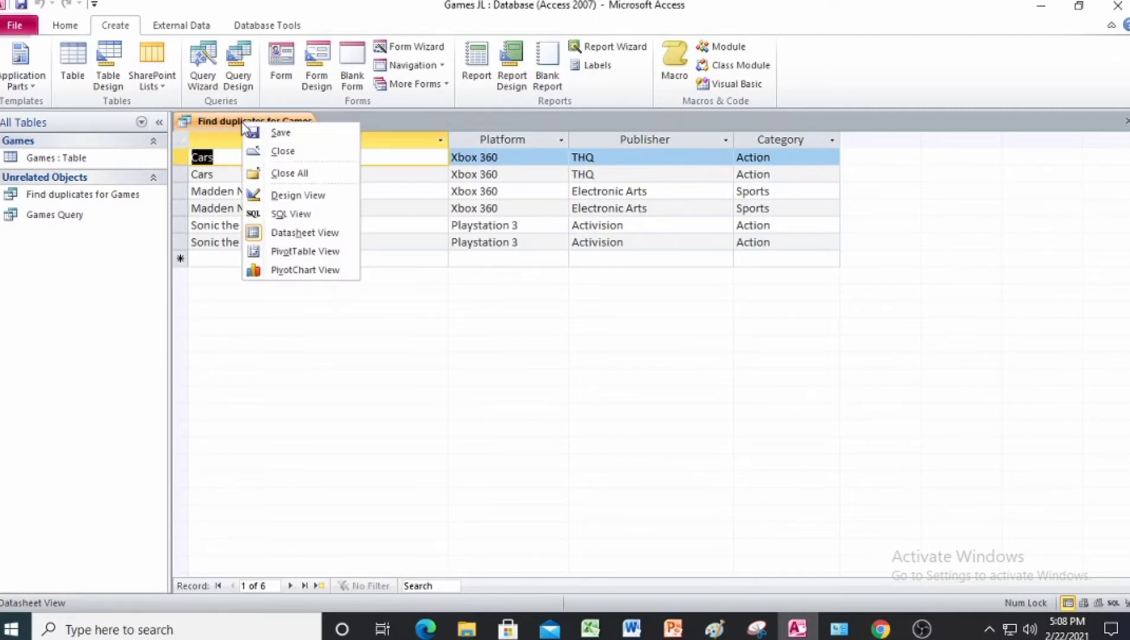
click(277, 153)
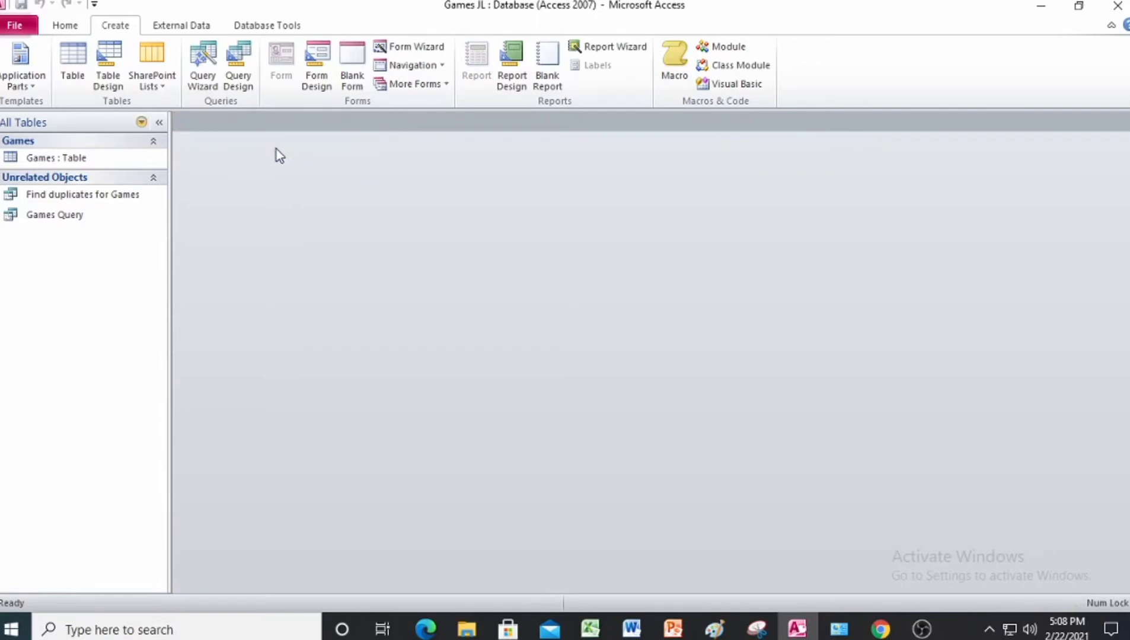
click(1121, 5)
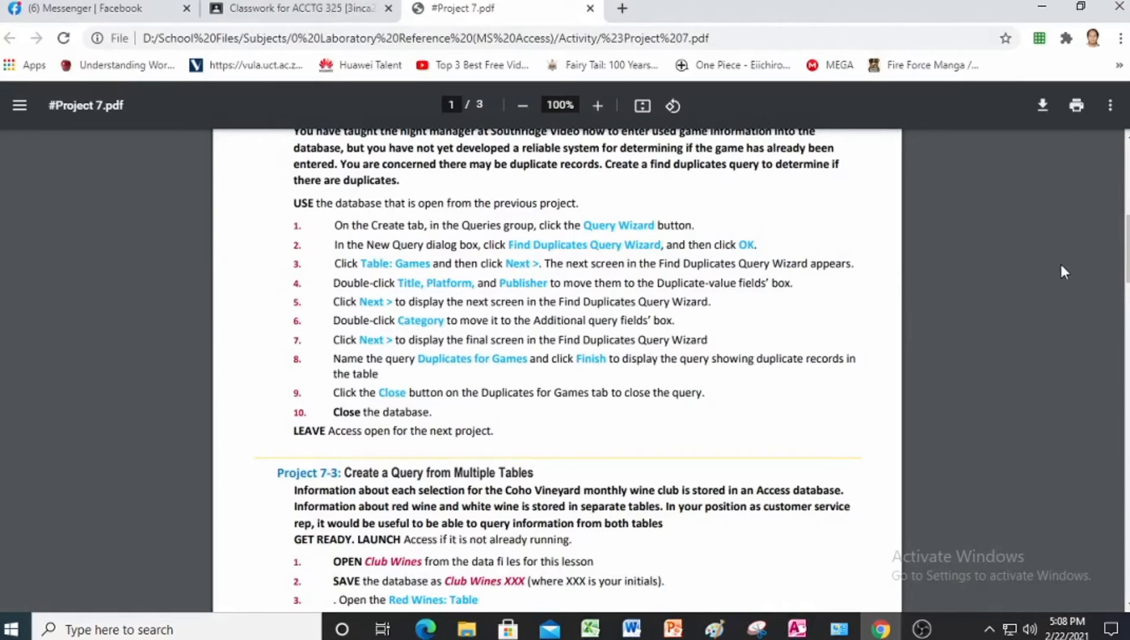
Read the Project 7-3 instructions in #Project 7.pdf for creating a query from multiple tables
scroll(598, 296, down, 4)
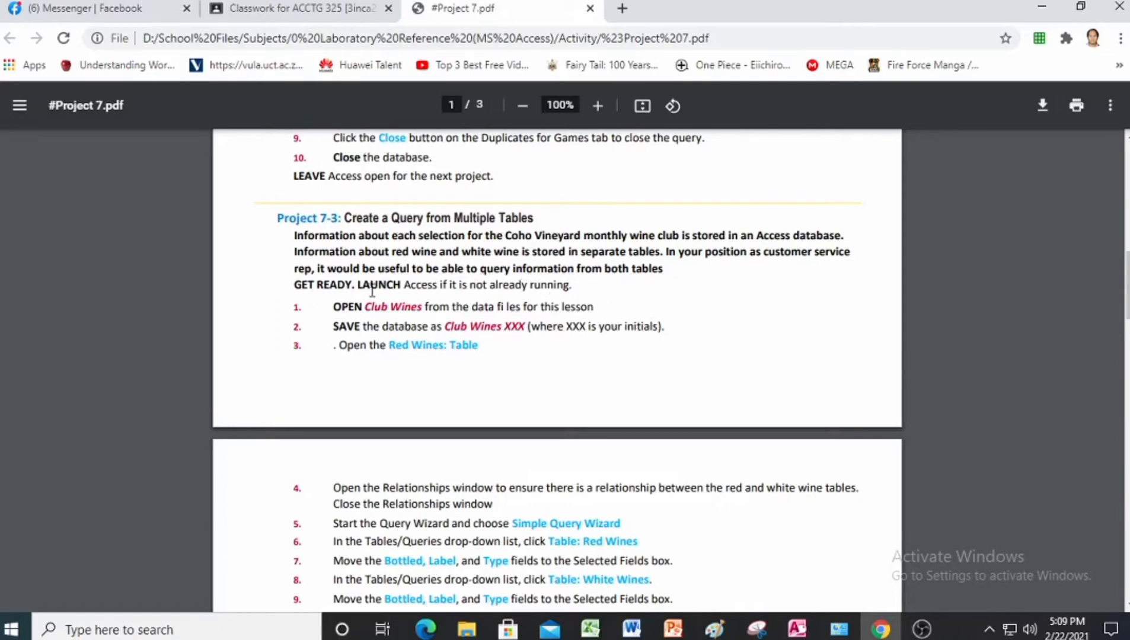
scroll(415, 285, down, 3)
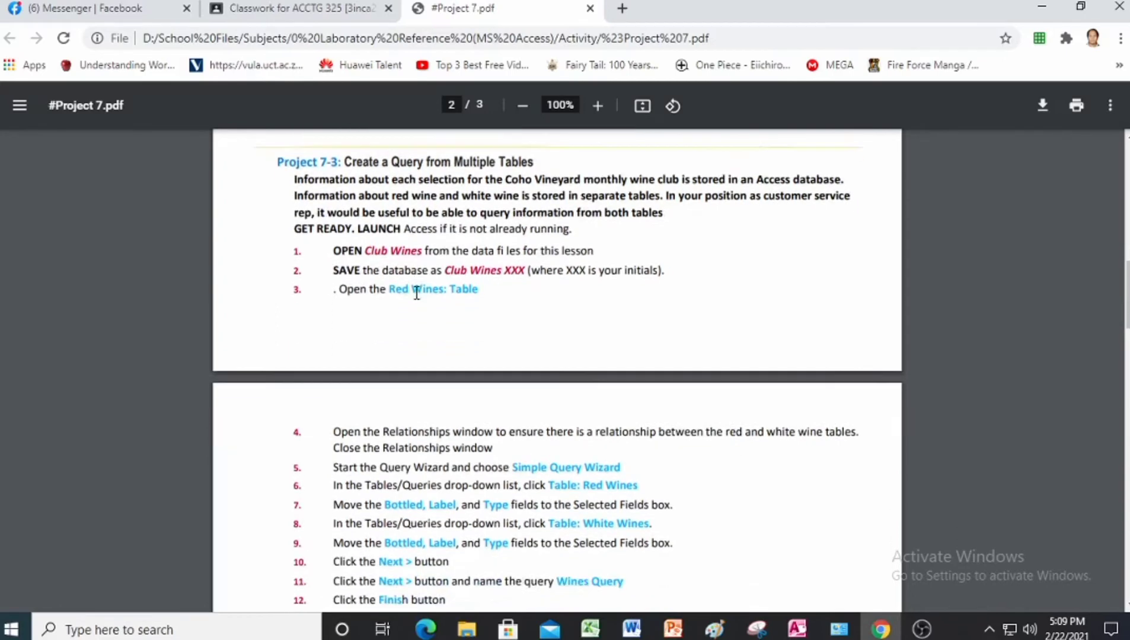
scroll(327, 249, down, 1)
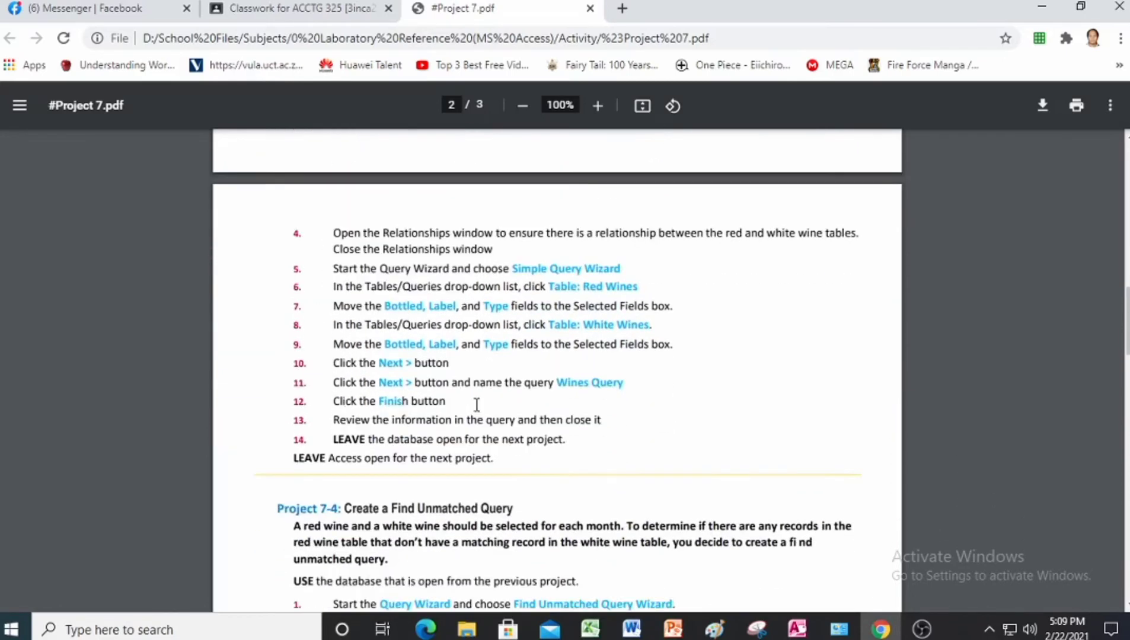
scroll(462, 391, up, 2)
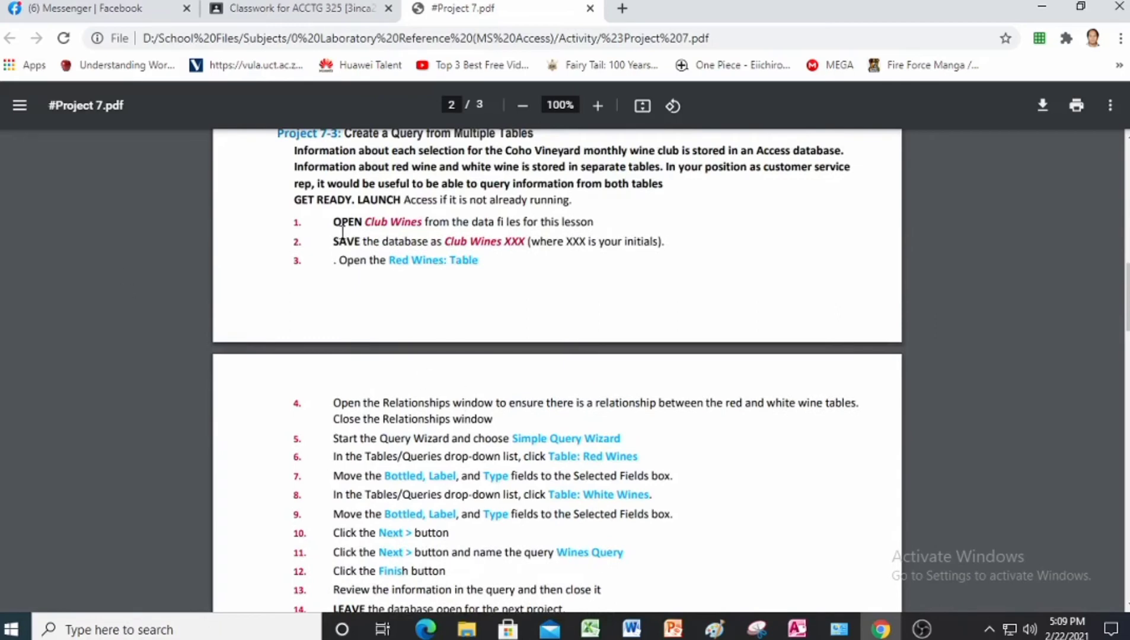
Switch to Access, open the Club Wines database from the Project 7 Data files folder on the Desktop and enable its content
click(798, 631)
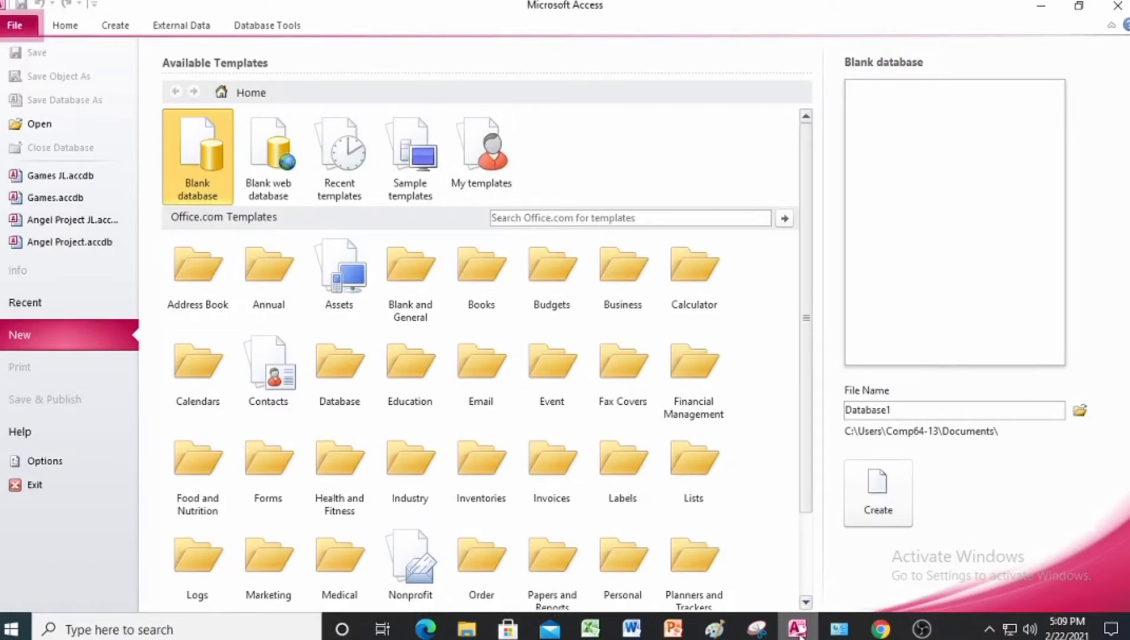
click(37, 125)
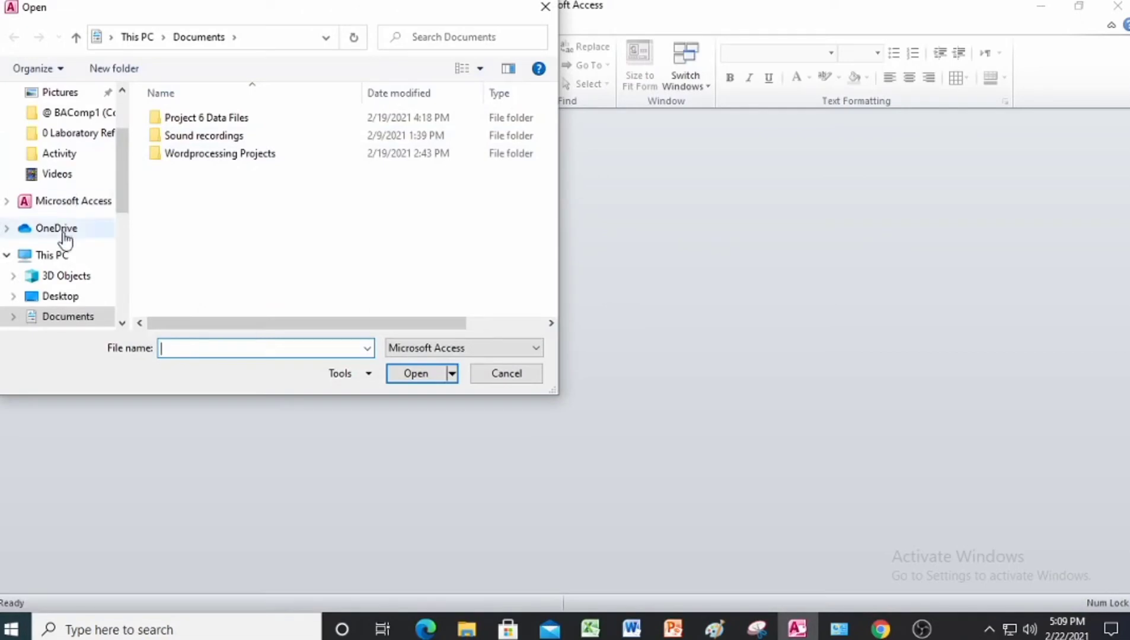
click(72, 296)
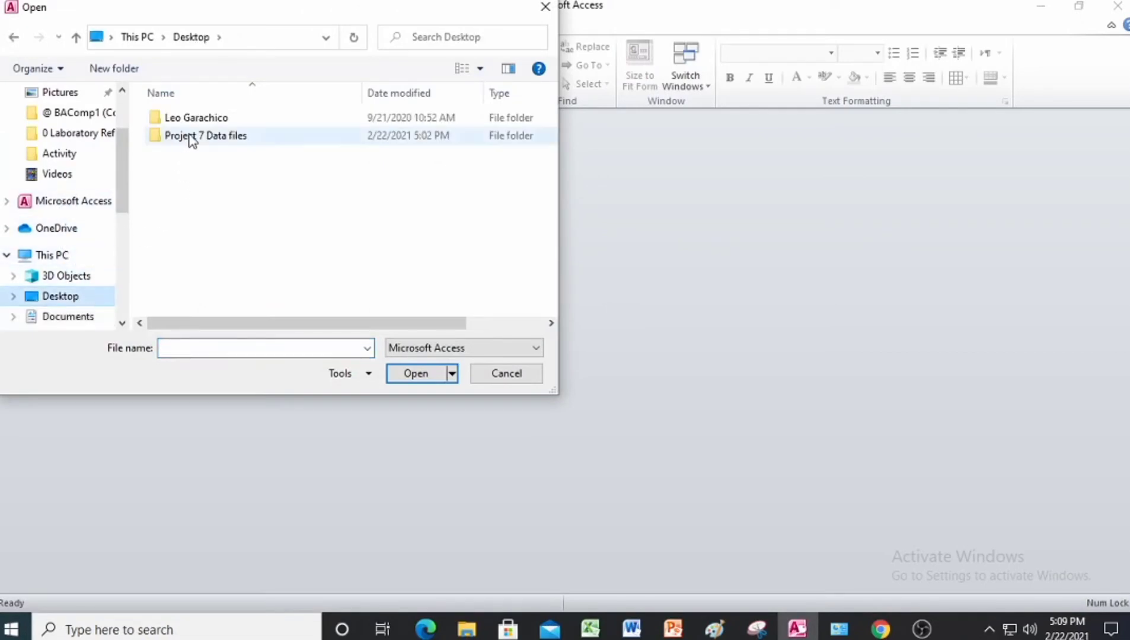
double_click(189, 137)
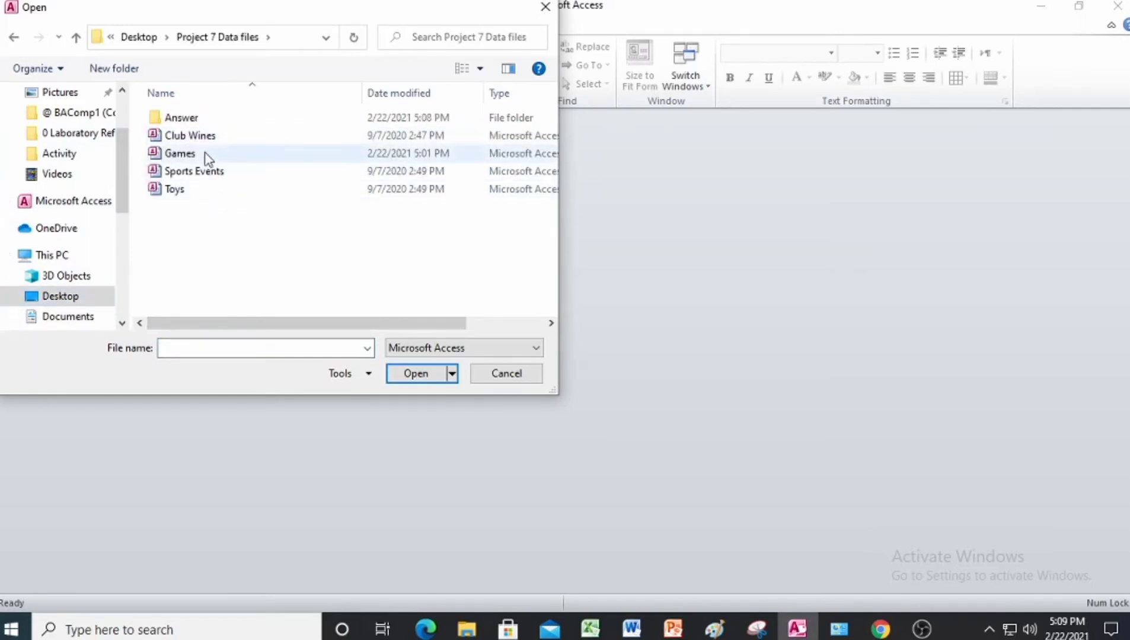
click(199, 136)
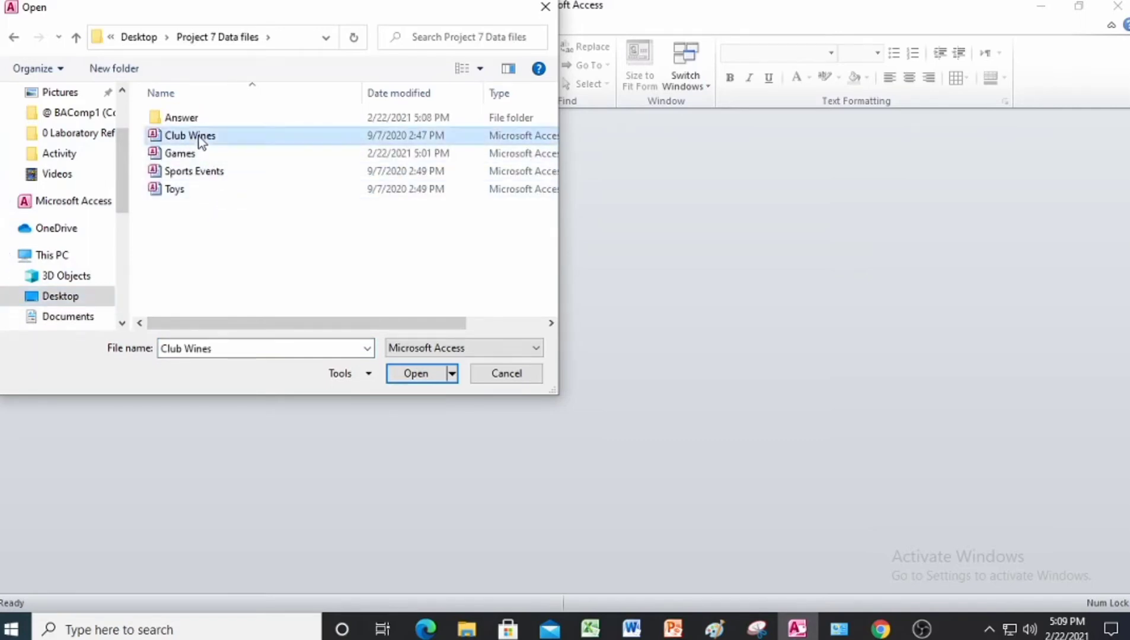
click(417, 374)
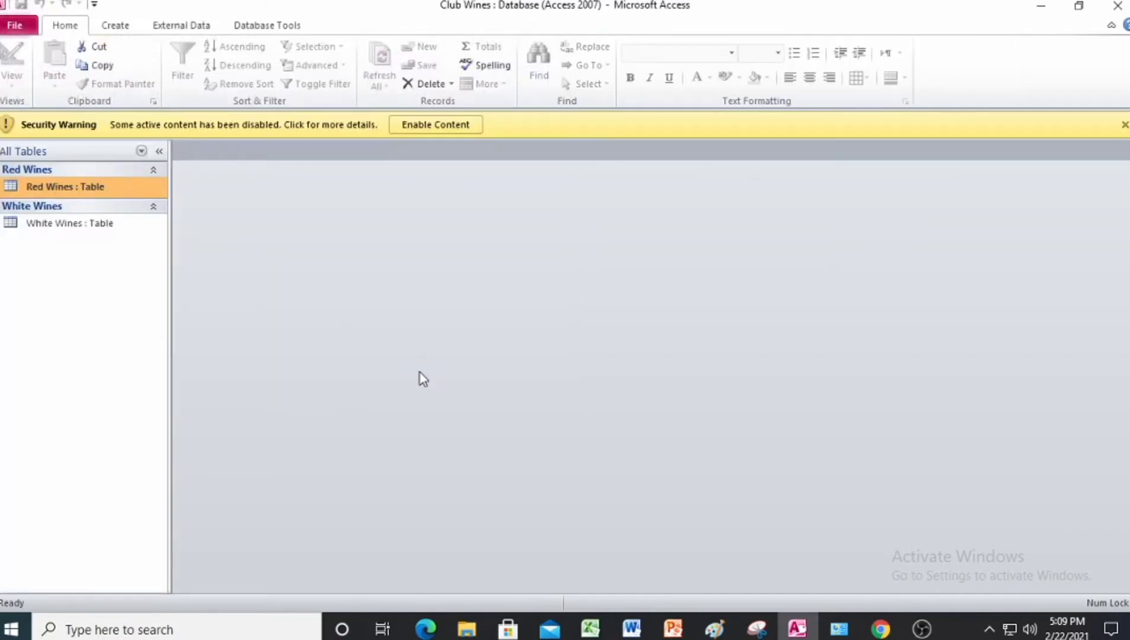
click(431, 126)
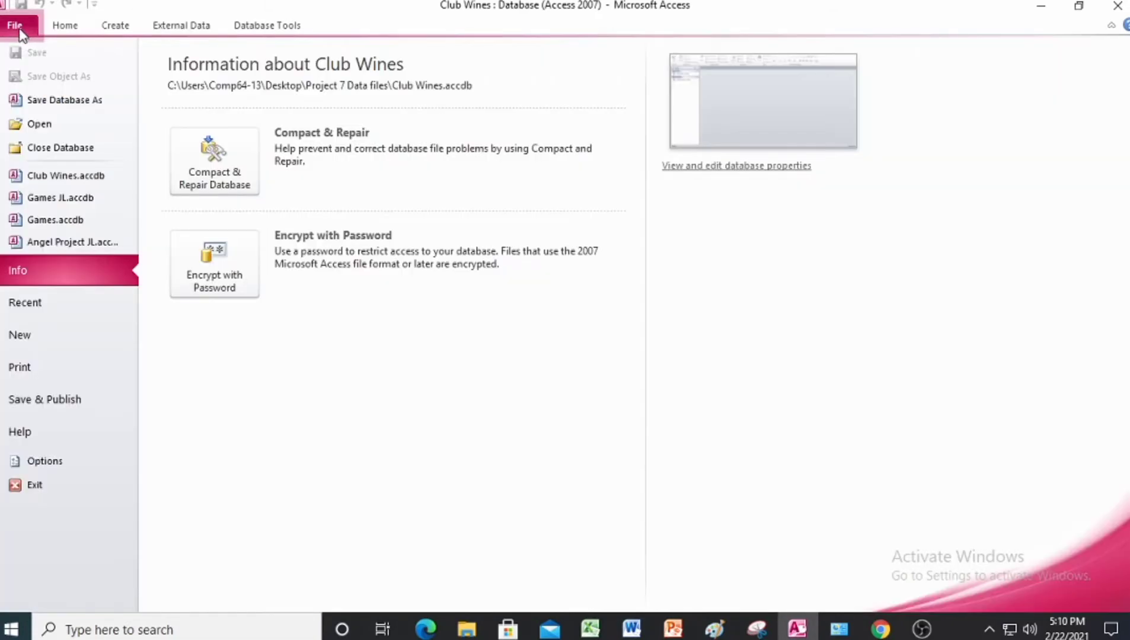
Save the database as Club Wines JL in the Answer folder and enable the copy's content
click(20, 28)
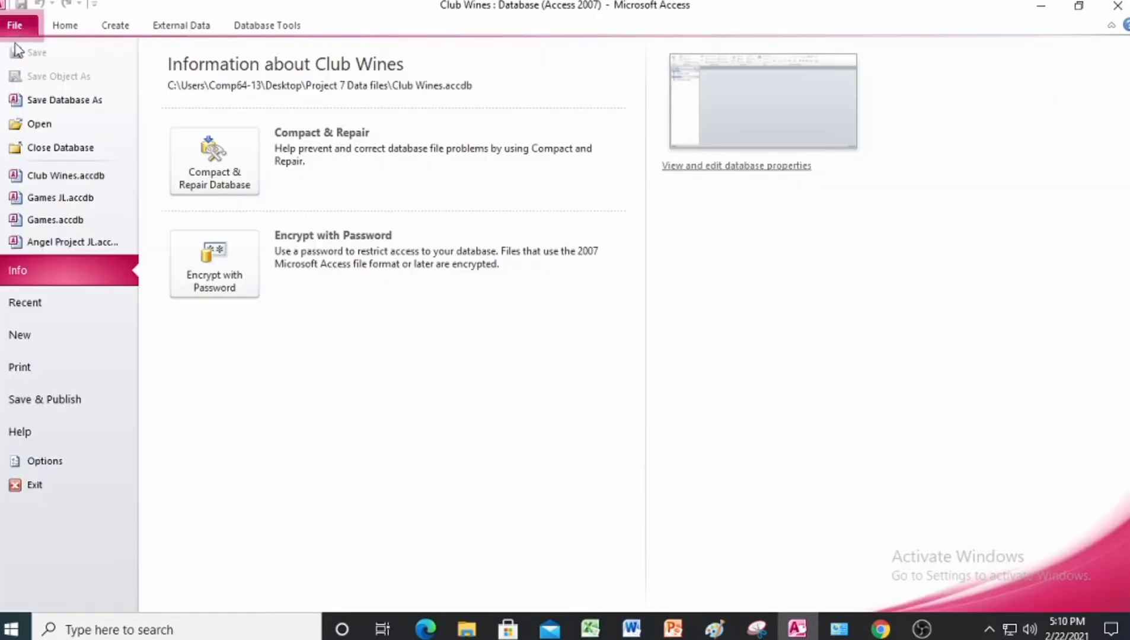
click(57, 101)
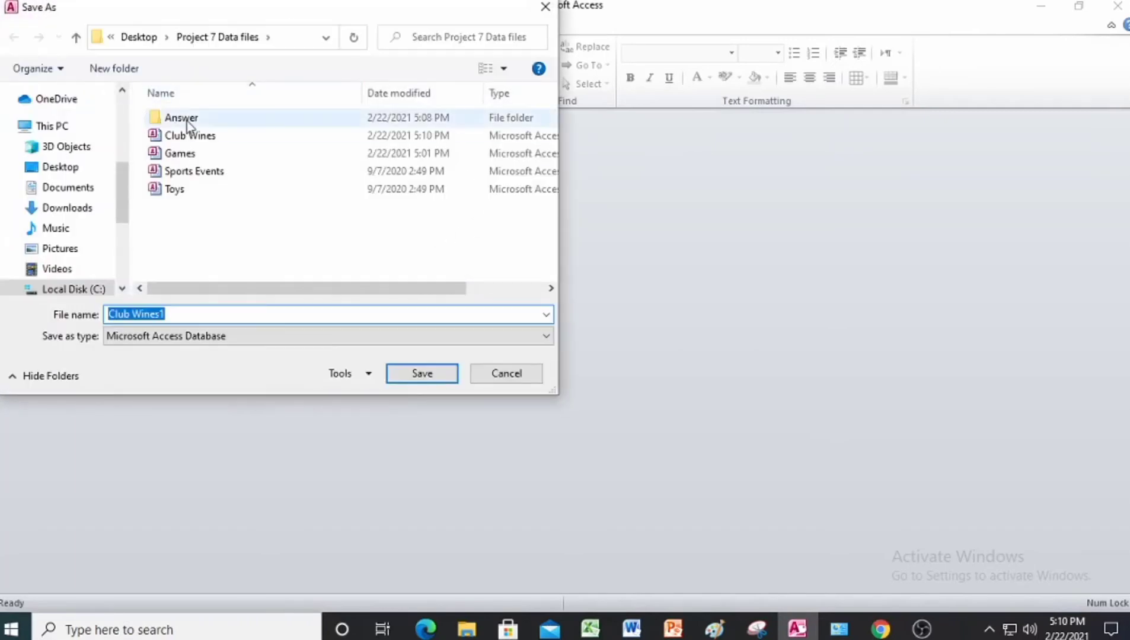
double_click(187, 121)
click(182, 314)
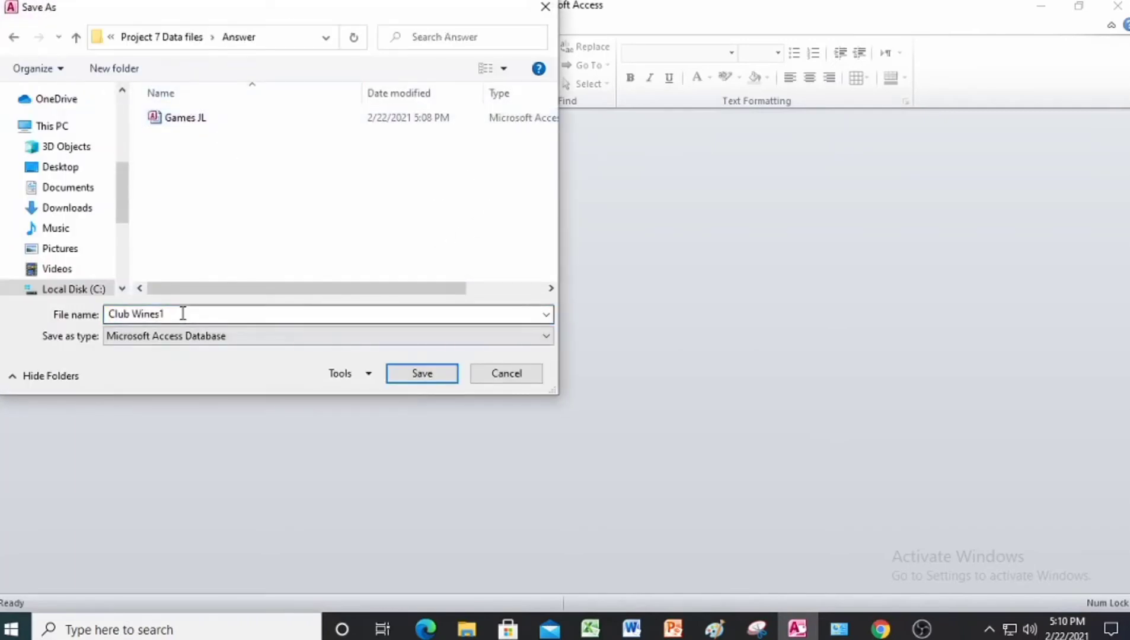
click(183, 314)
click(183, 314)
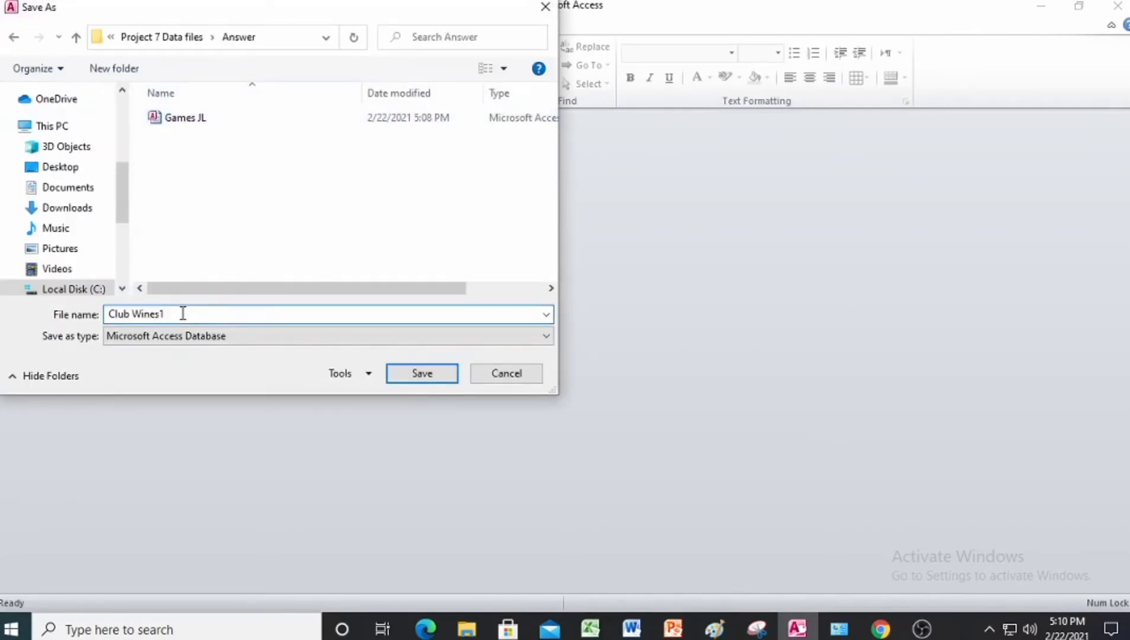
key(BackSpace)
text(JL)
click(416, 379)
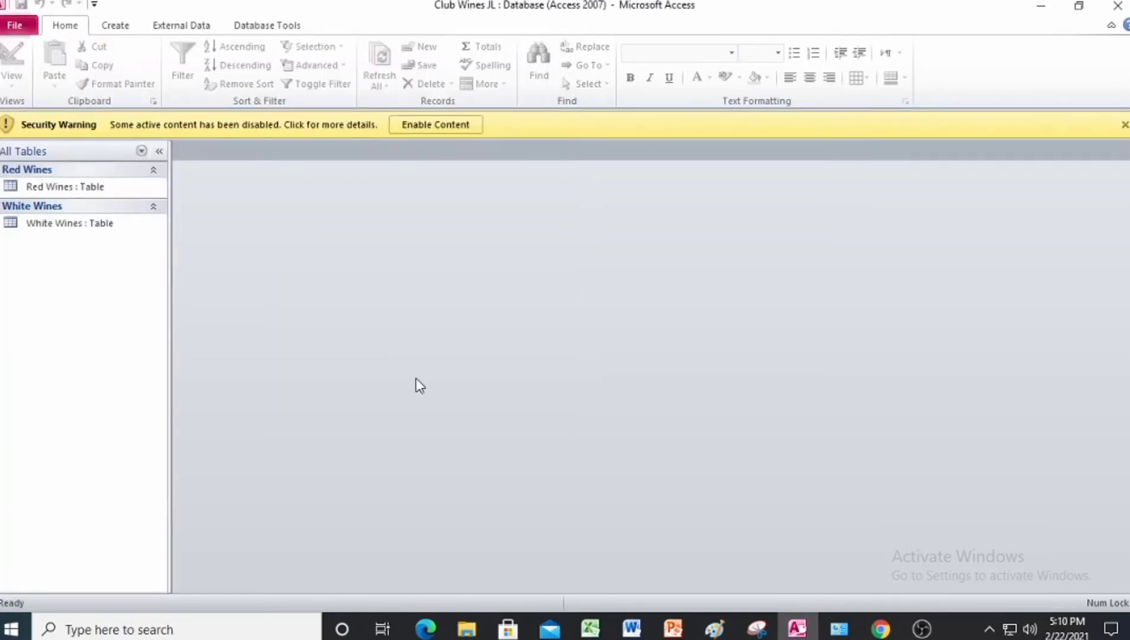
click(434, 125)
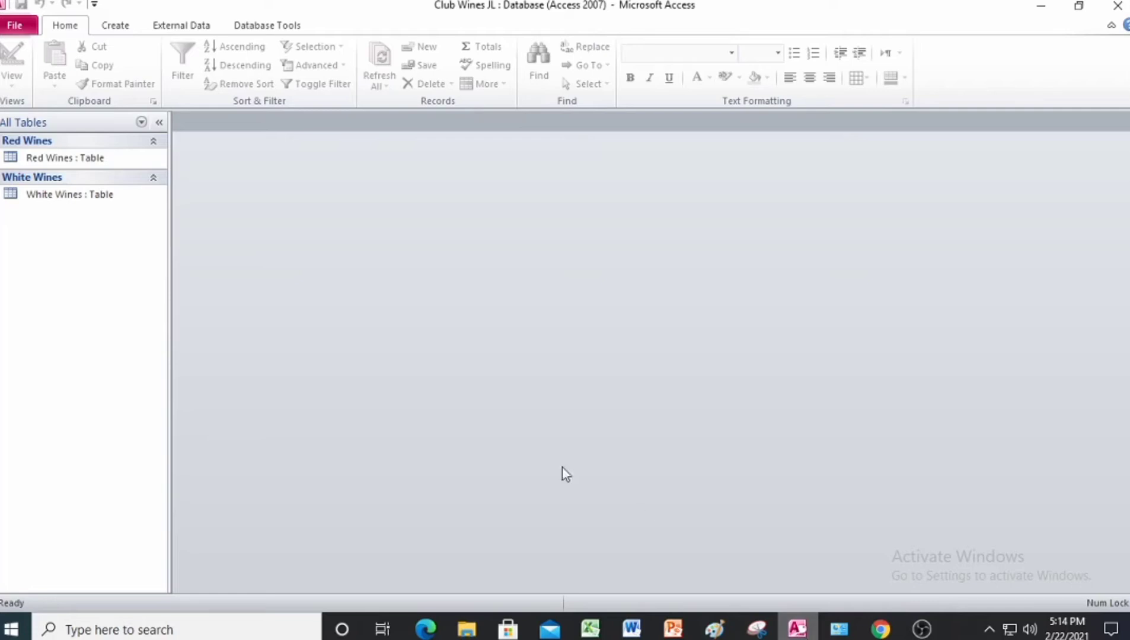
Open the Red Wines table in Datasheet view
click(55, 160)
double_click(61, 167)
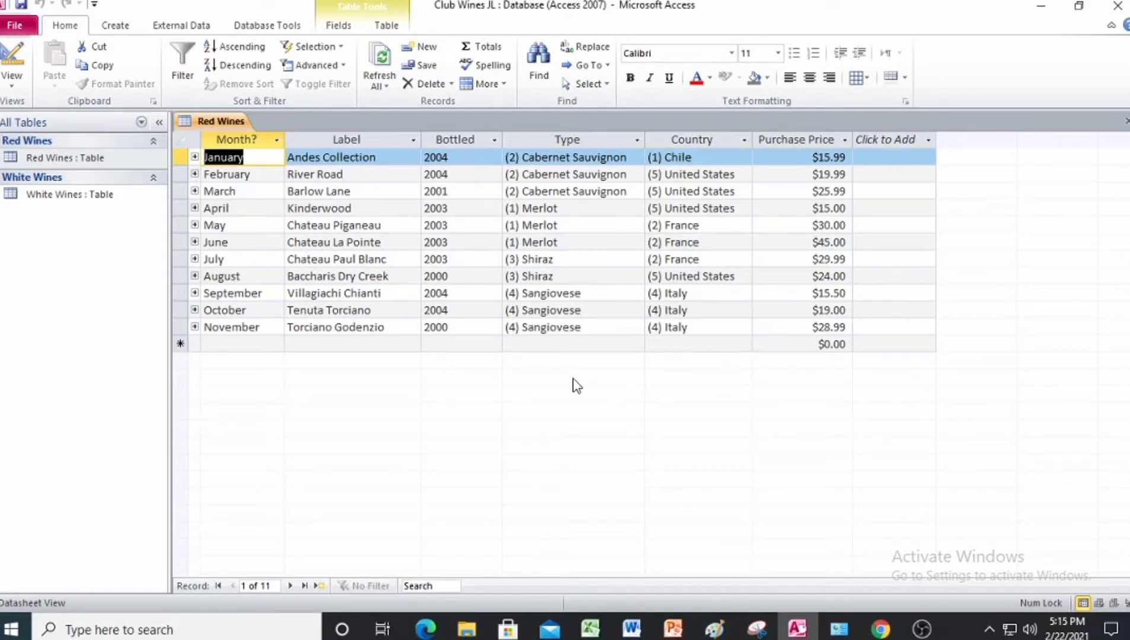
Check the relationship between the Red Wines and White Wines tables in the Relationships window and close it
click(287, 23)
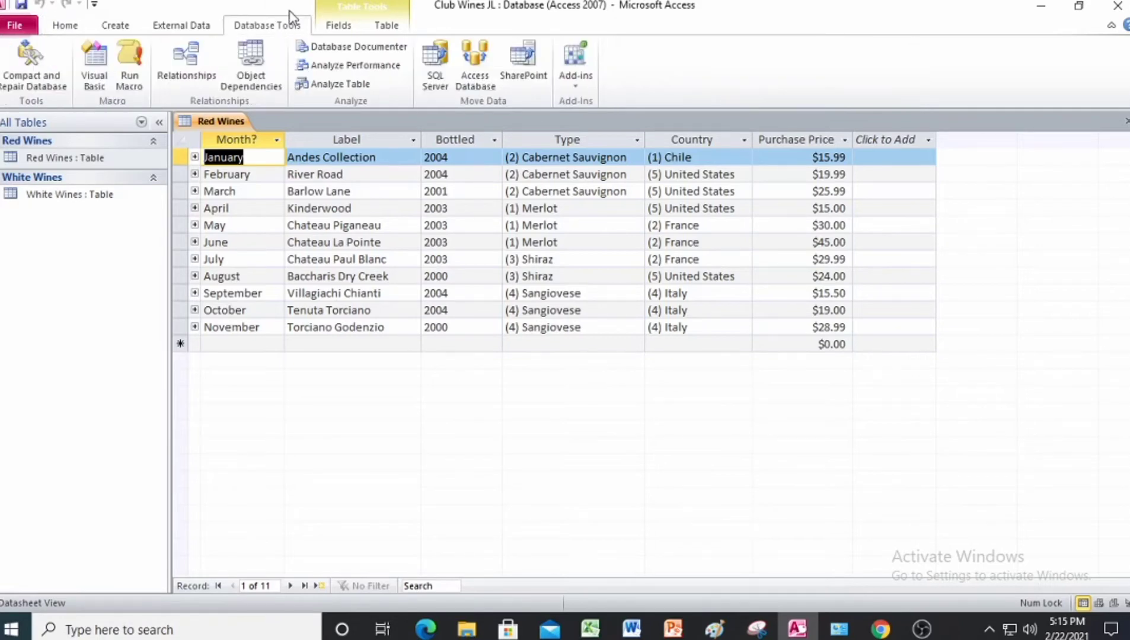
click(184, 84)
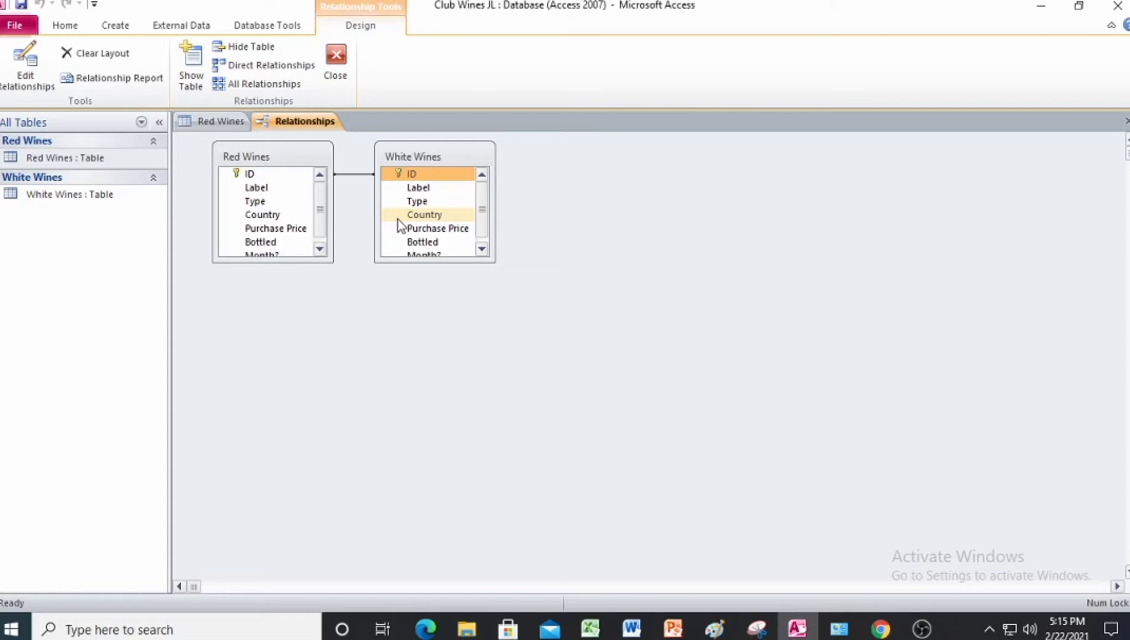
click(336, 59)
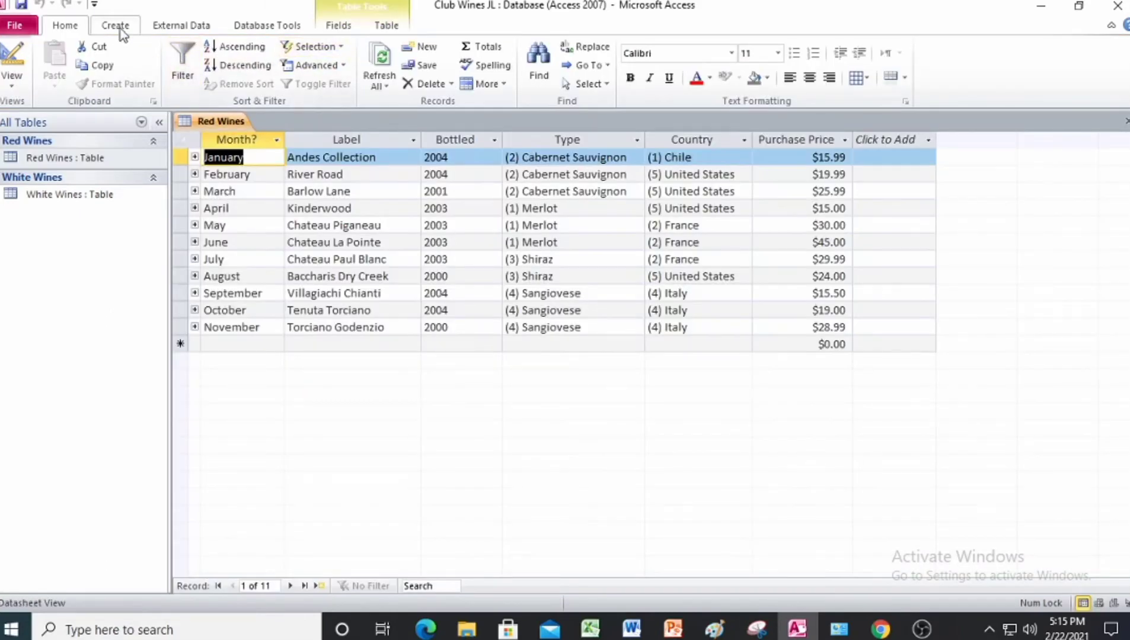
Start a Simple Query Wizard query and add the Bottled, Label and Type fields from the Red Wines table
click(121, 30)
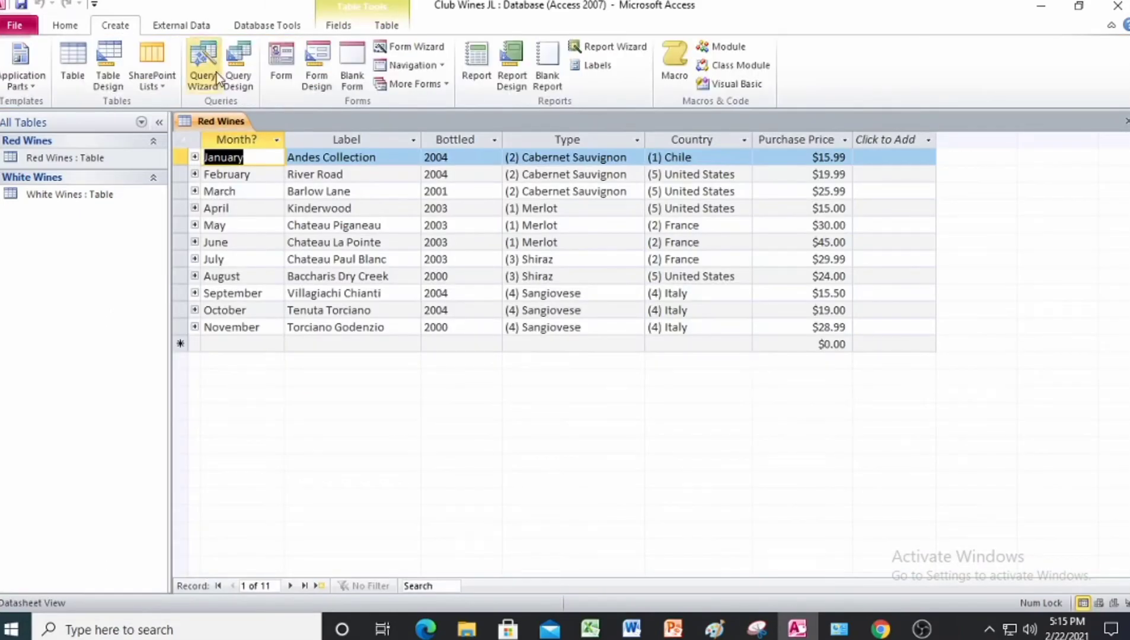
click(203, 83)
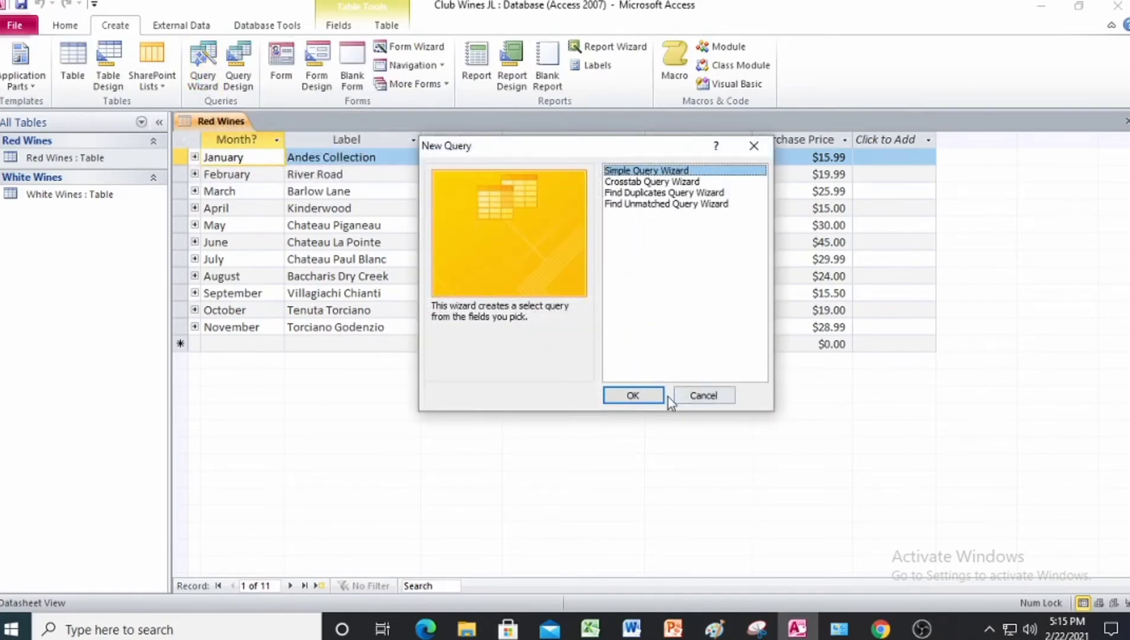
click(634, 396)
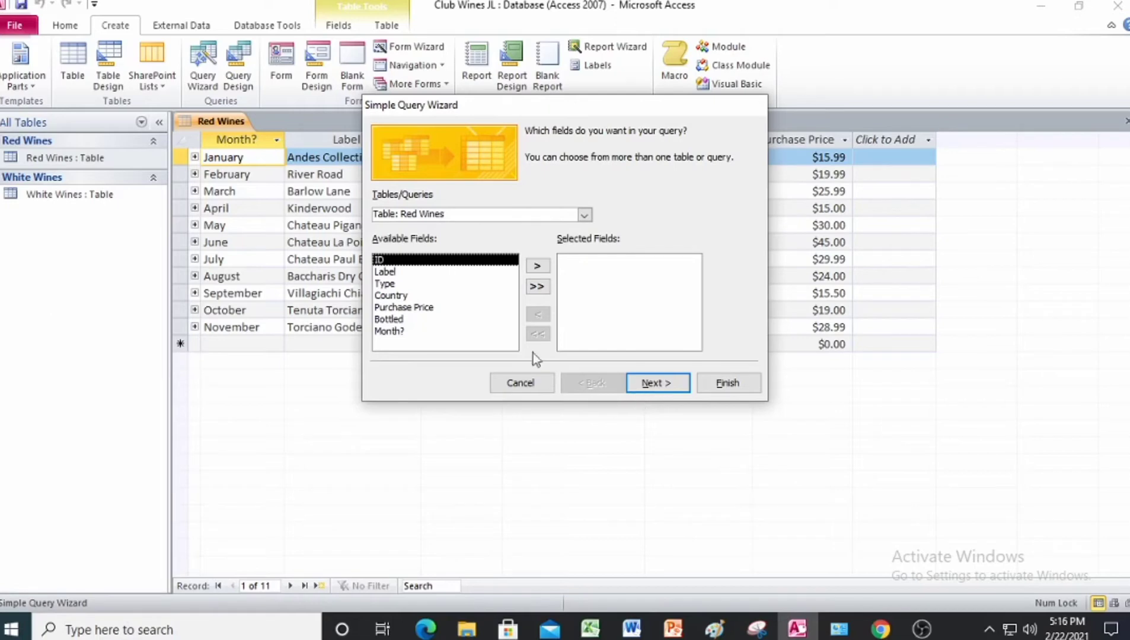
click(474, 215)
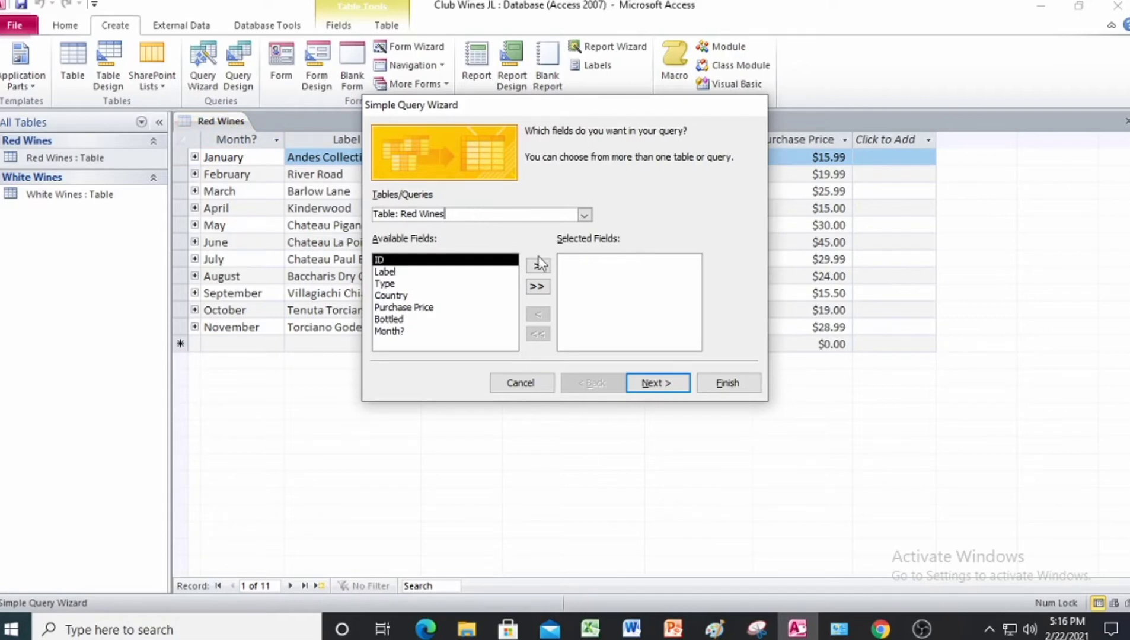
double_click(390, 320)
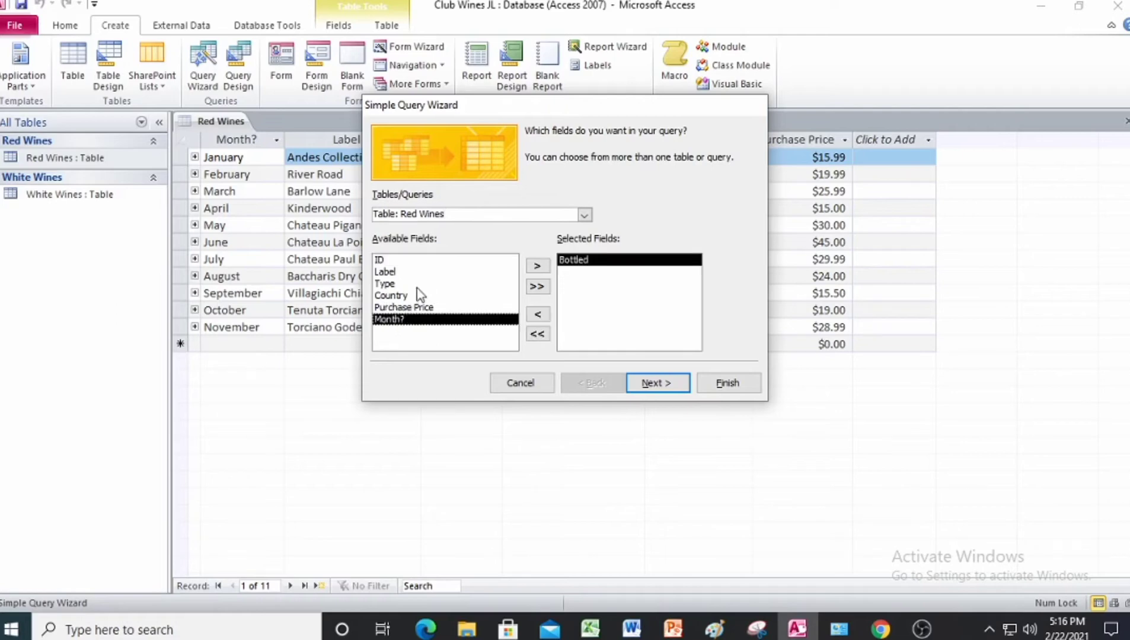
click(387, 274)
double_click(386, 274)
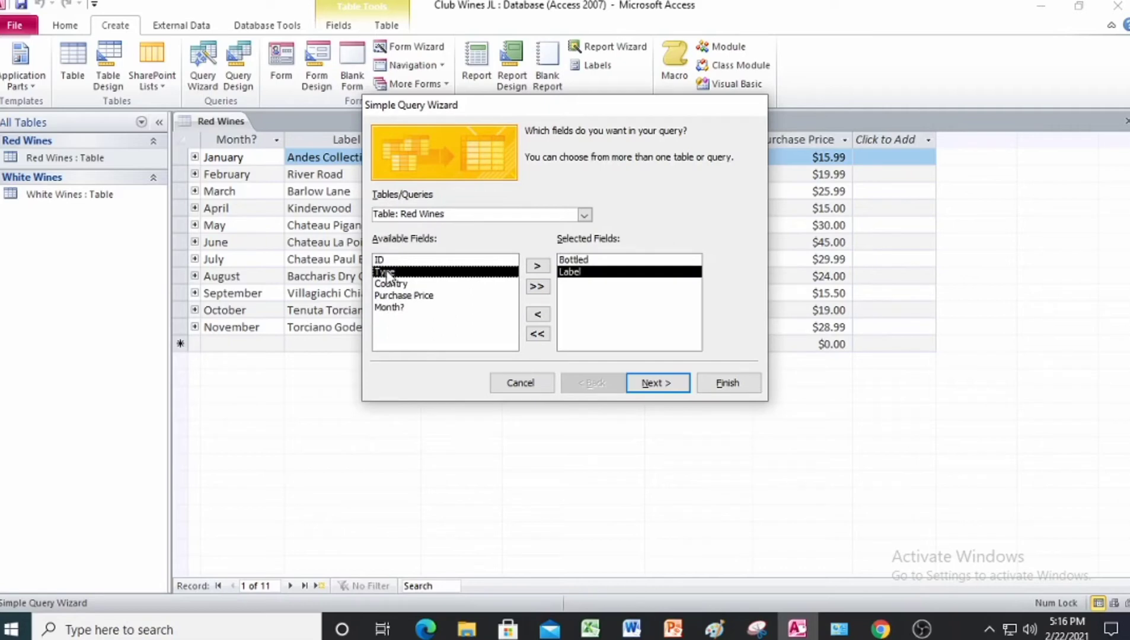
double_click(387, 274)
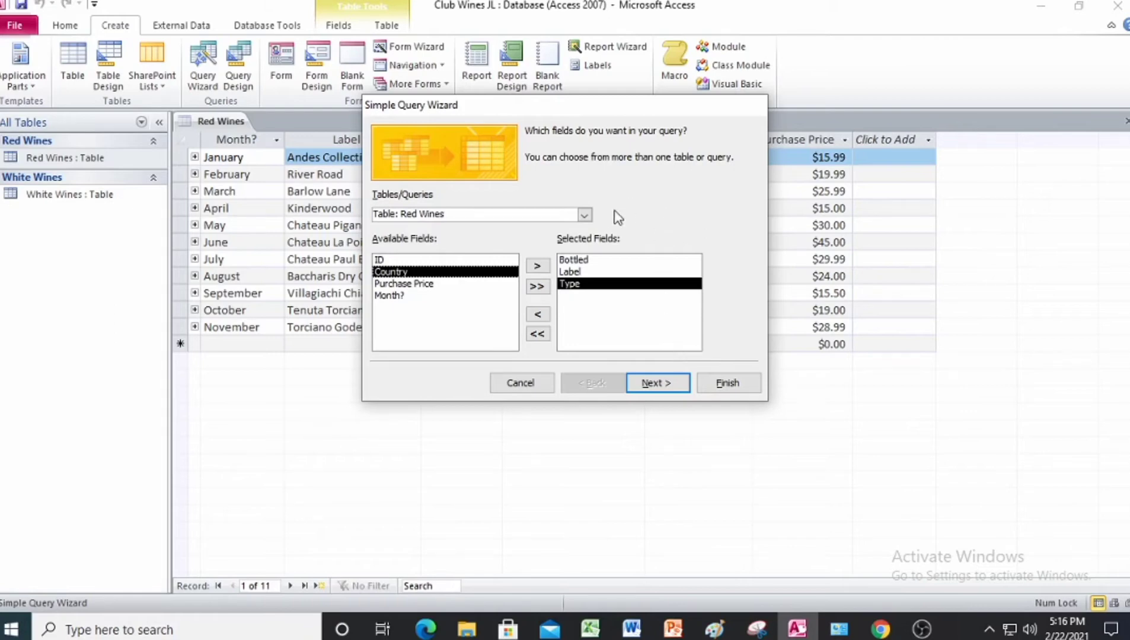
Add the Bottled, Label and Type fields from the White Wines table to the query
click(585, 214)
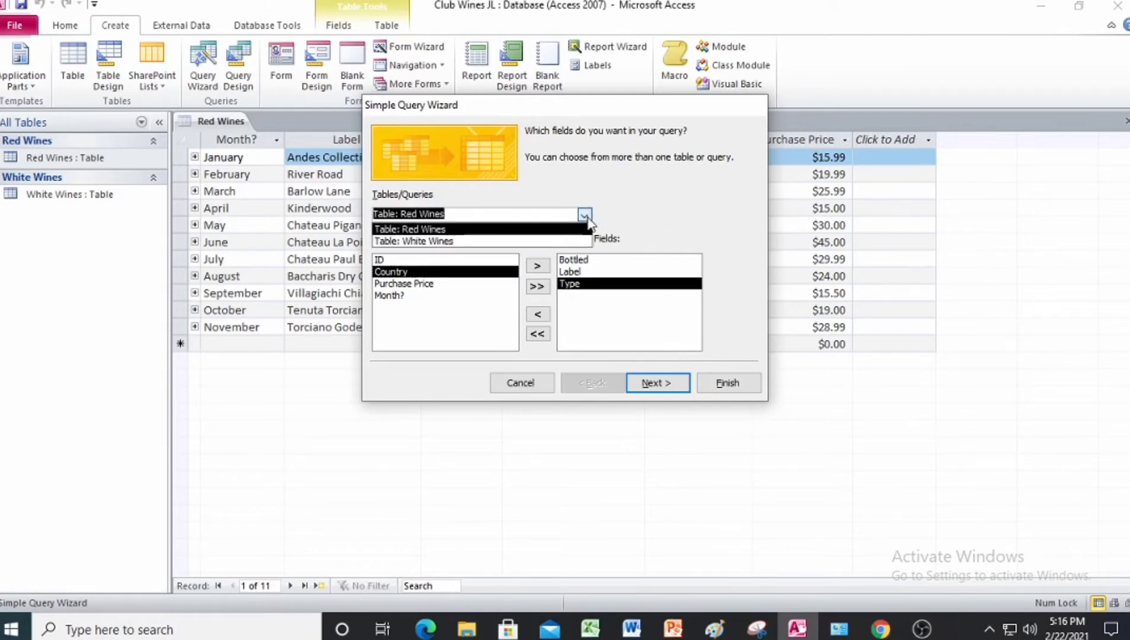
click(484, 243)
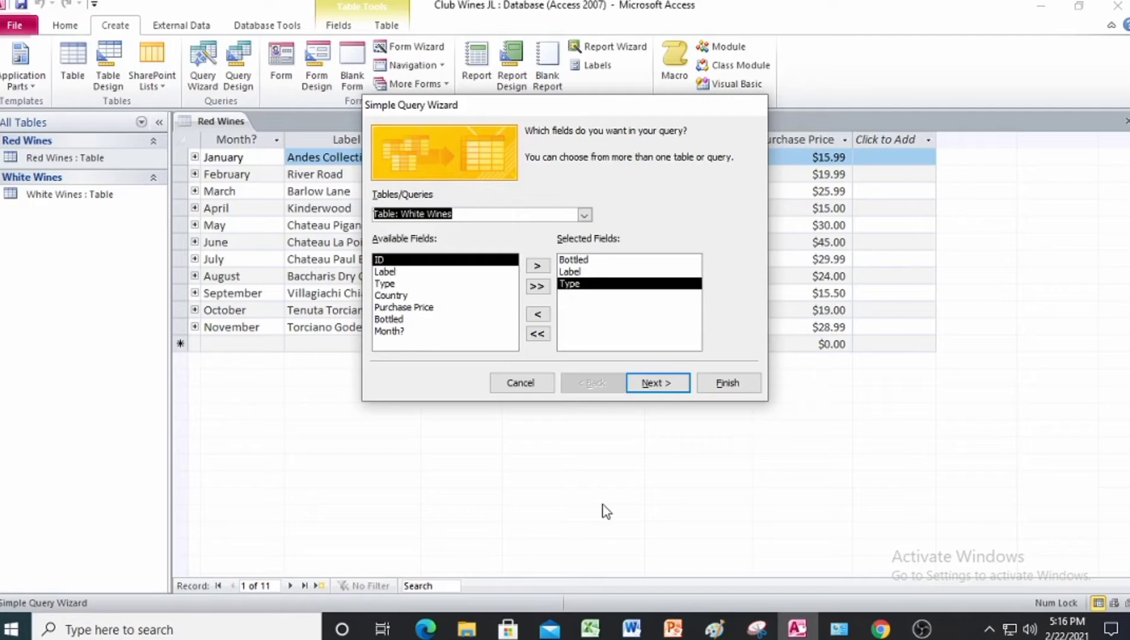
click(378, 320)
double_click(379, 321)
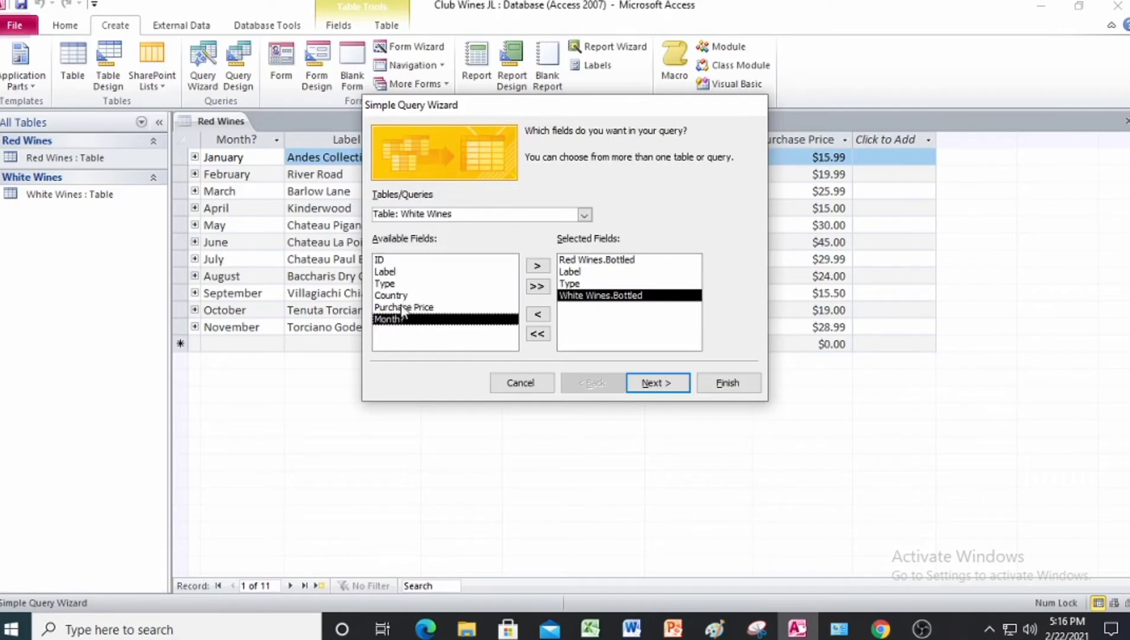
double_click(390, 273)
double_click(394, 273)
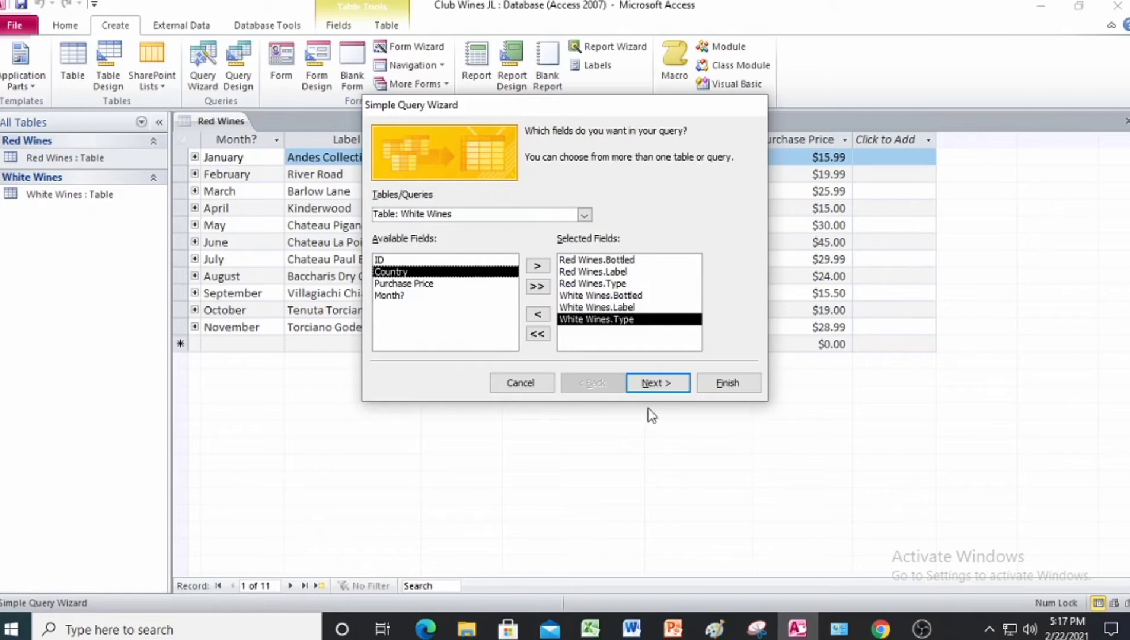
Keep the detail query option, title the query Wines Query and finish the wizard to open its results
click(650, 382)
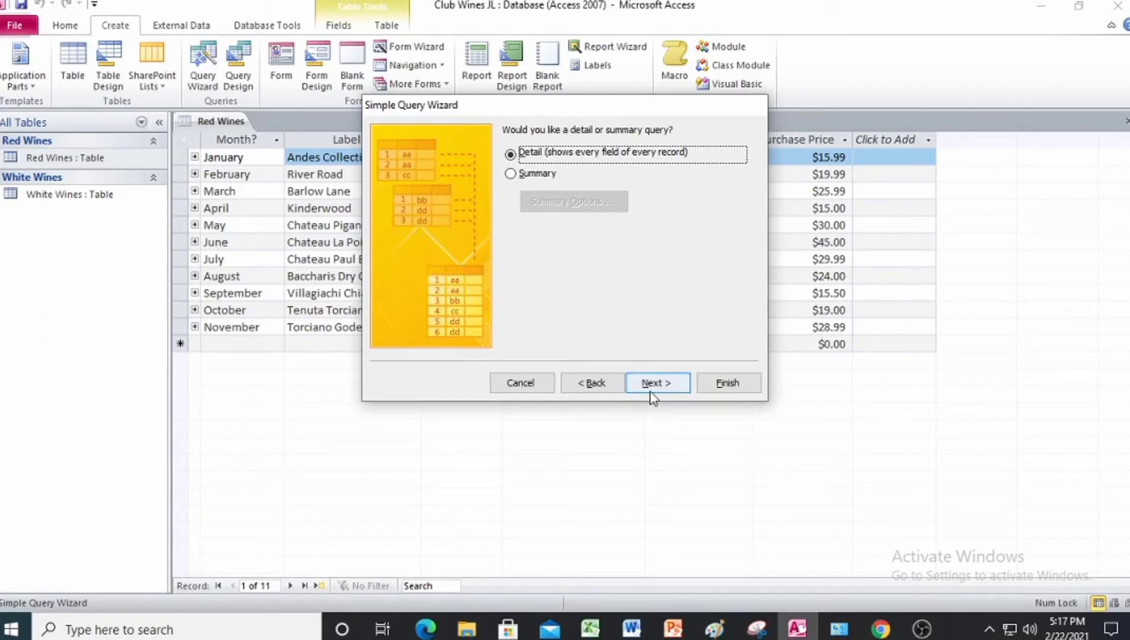
click(652, 384)
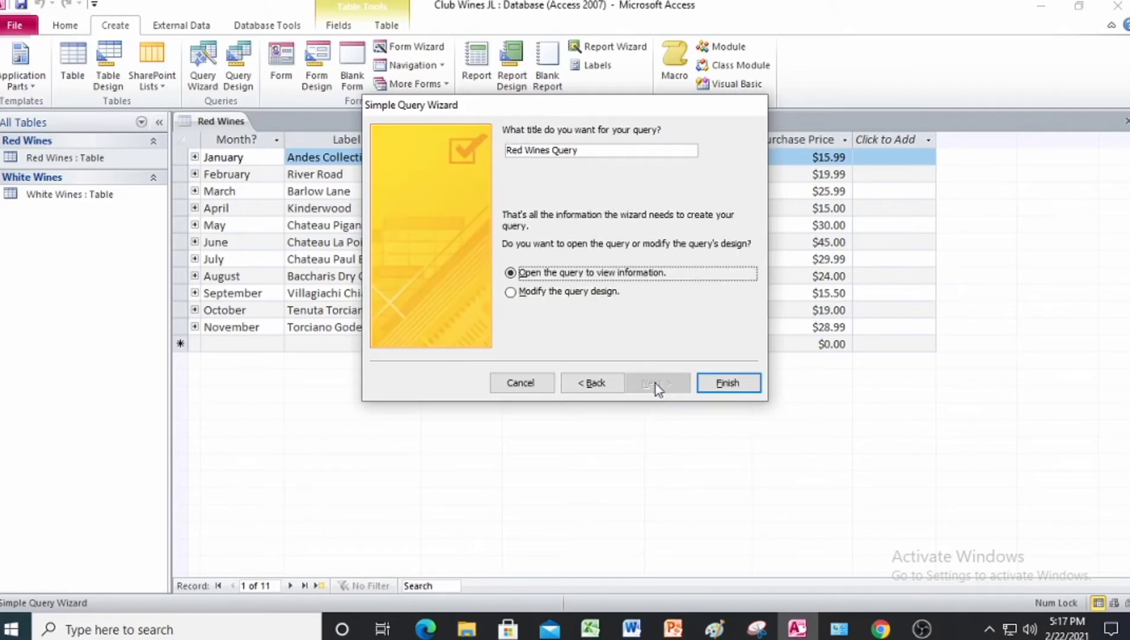
click(526, 153)
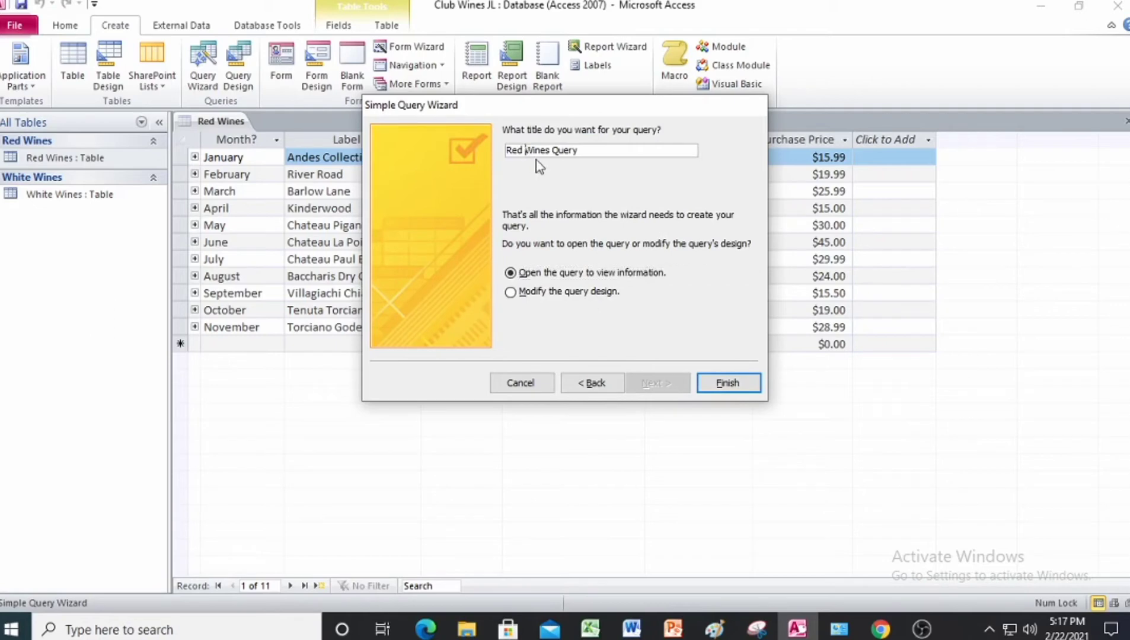
key(BackSpace)
key(BackSpace)
key(BackSpace)
key(BackSpace)
click(718, 383)
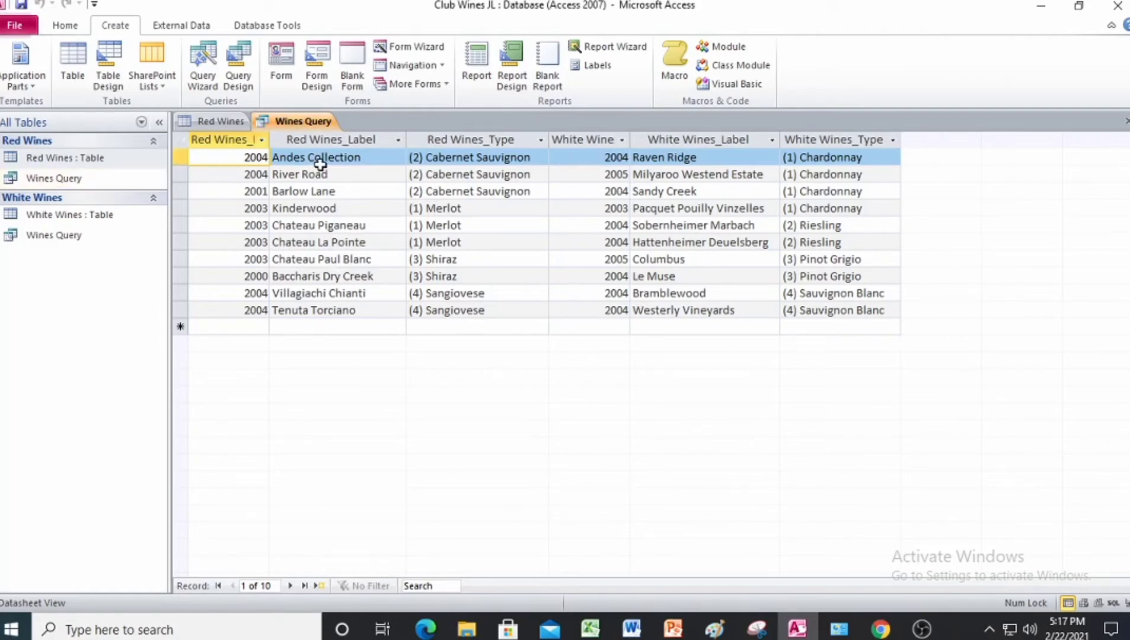
Close Wines Query and the Red Wines table
right_click(316, 121)
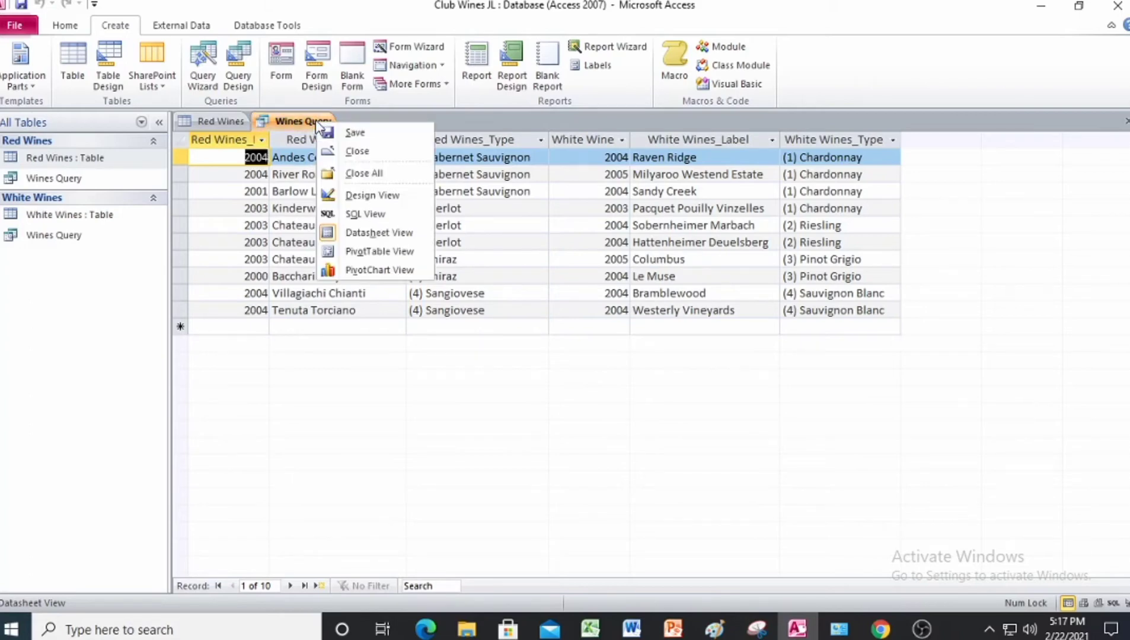
click(337, 150)
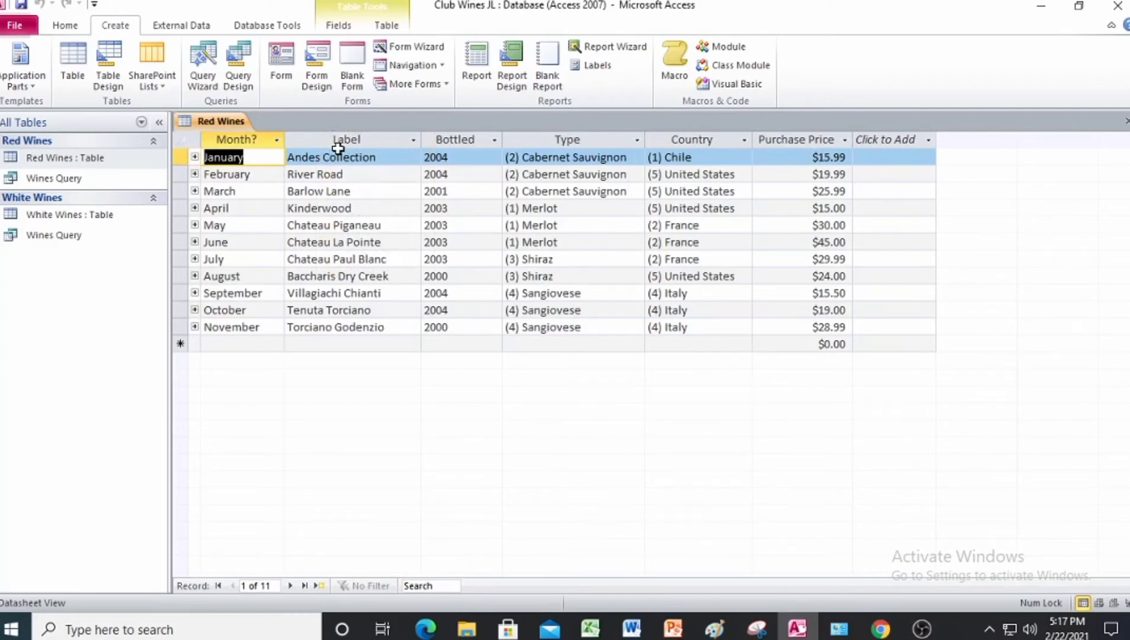
right_click(228, 128)
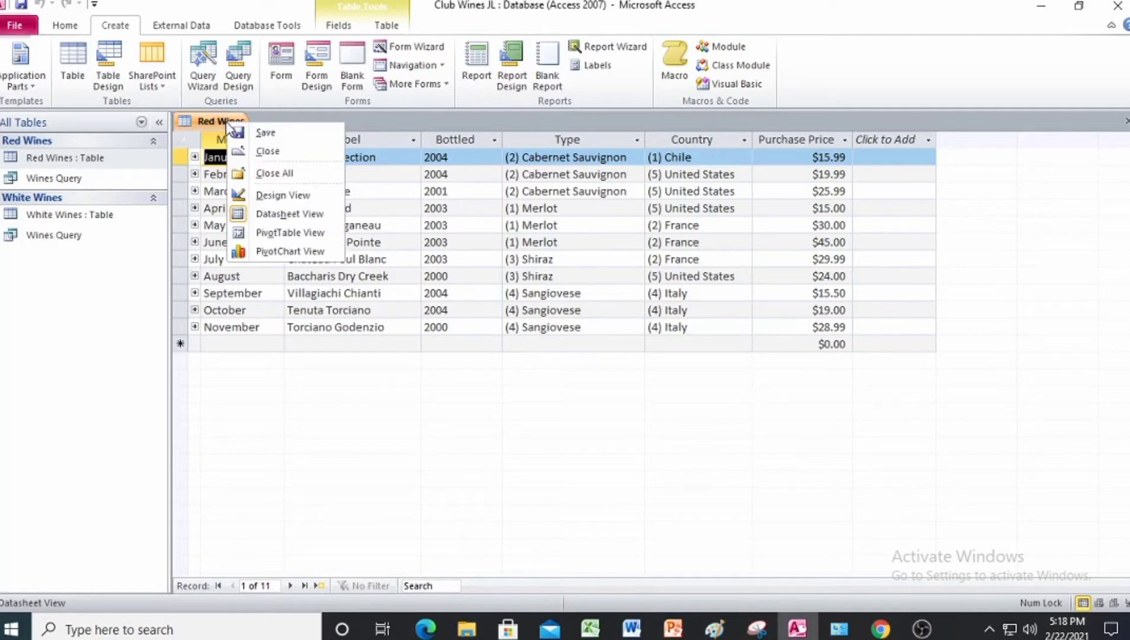
click(261, 154)
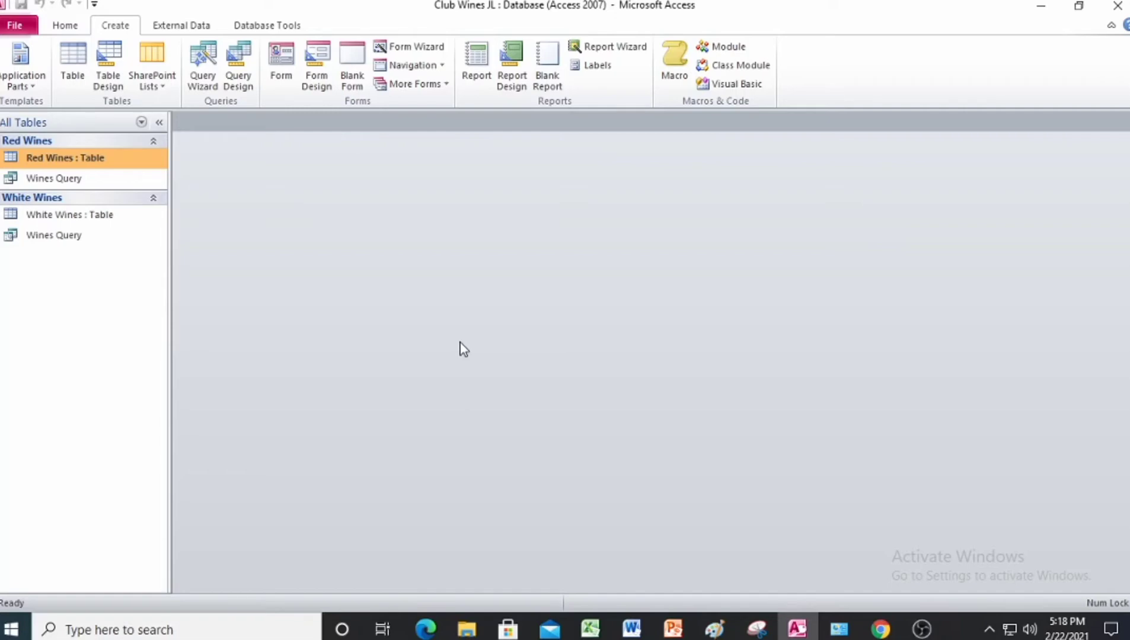
Switch to #Project 7.pdf in Chrome and read the Project 7-4 instructions for creating a find unmatched query
click(880, 628)
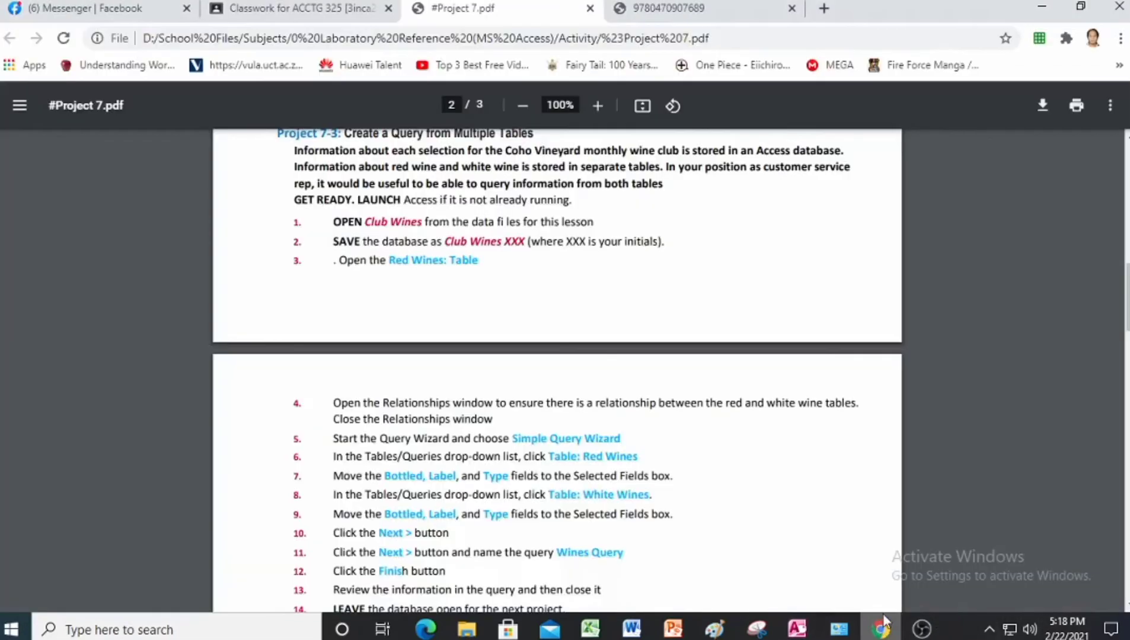
scroll(454, 186, up, 1)
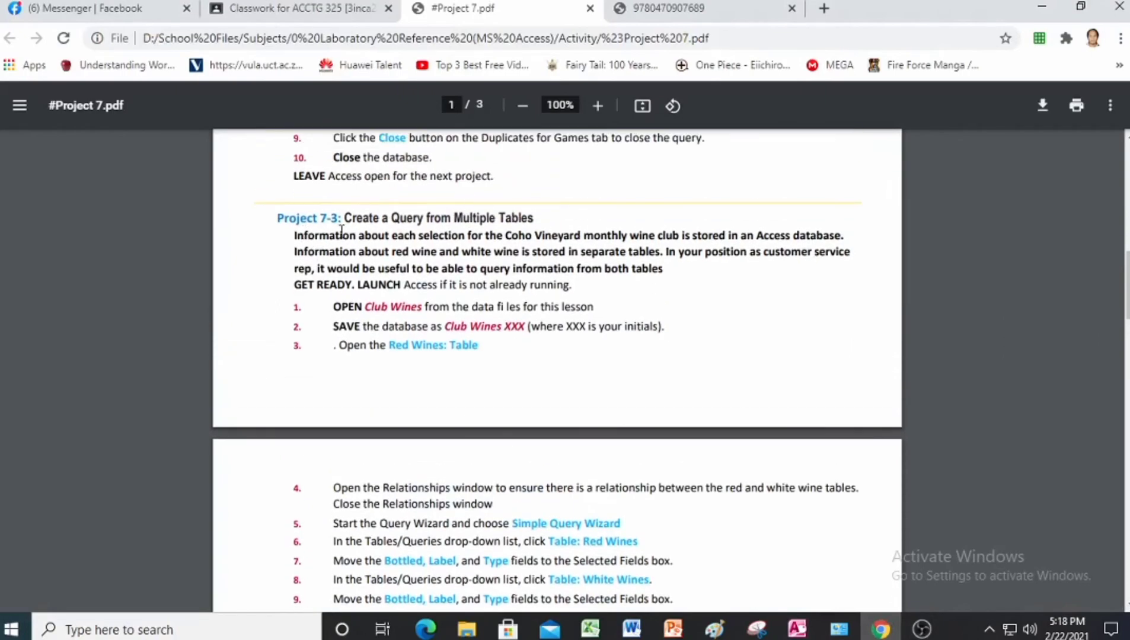
scroll(385, 249, down, 5)
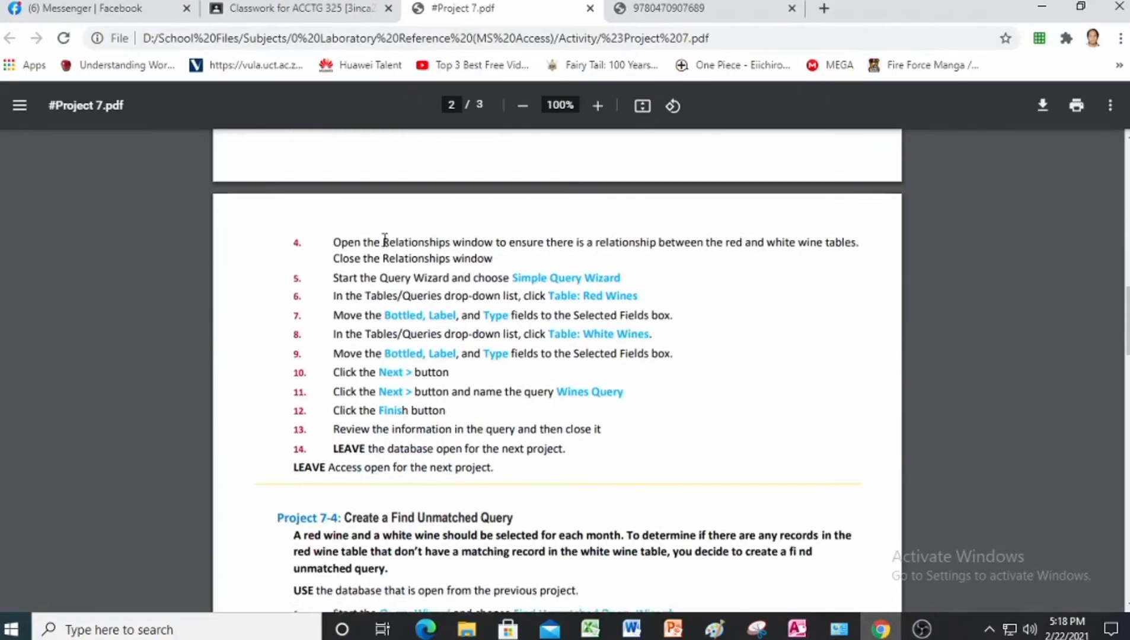
scroll(442, 268, down, 2)
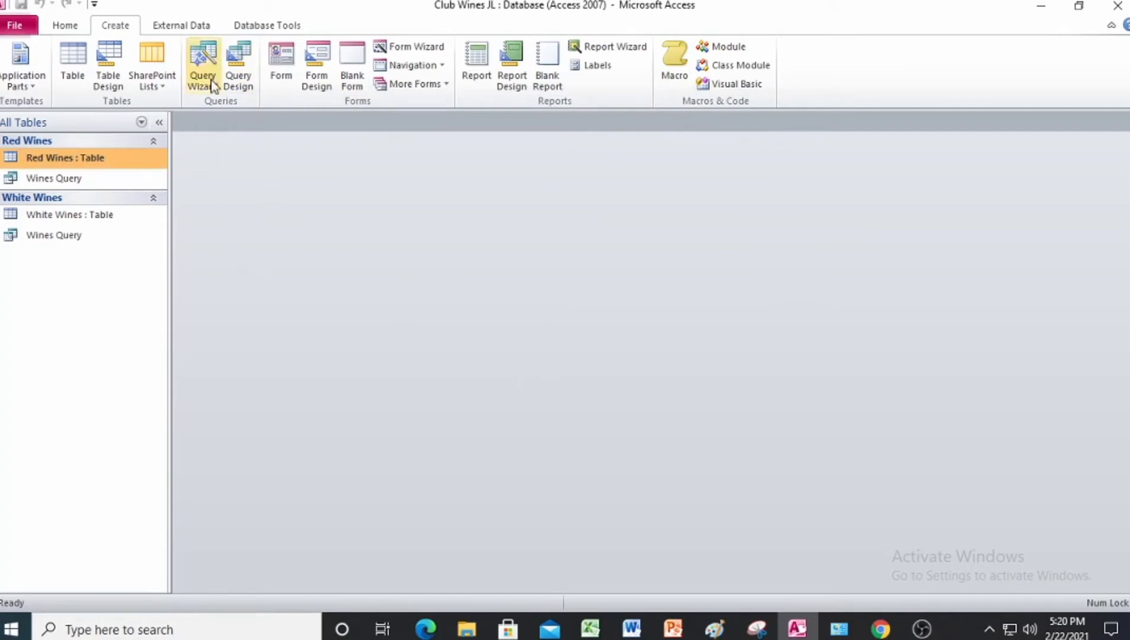
In Access, start a Find Unmatched Query Wizard query comparing Red Wines with the related White Wines table, matched on ID
click(203, 63)
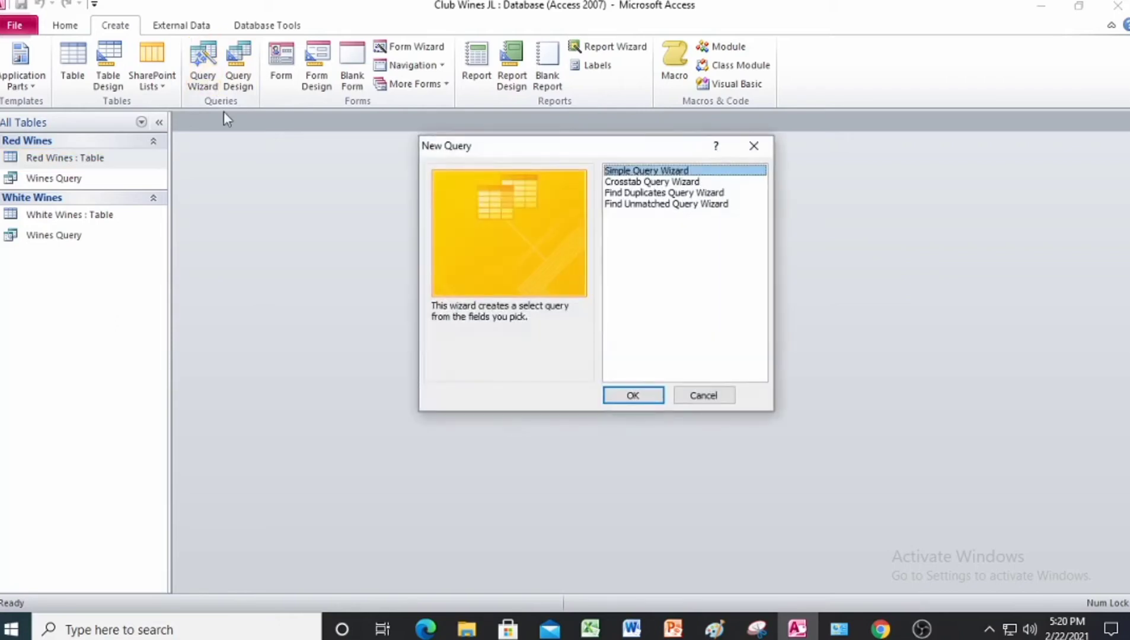
click(644, 205)
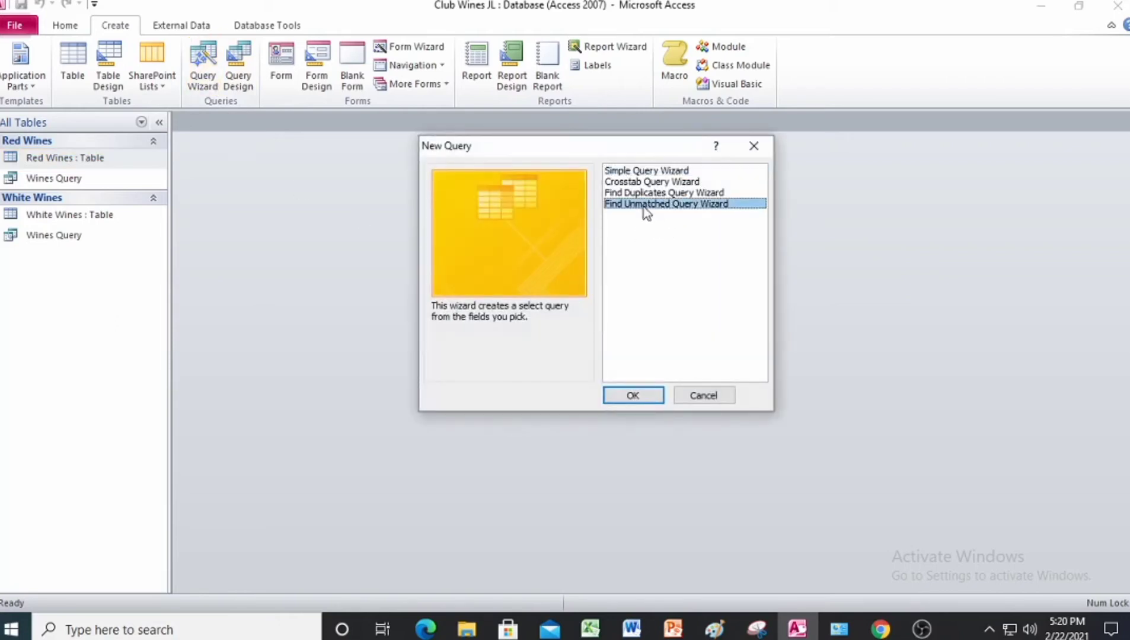
click(643, 400)
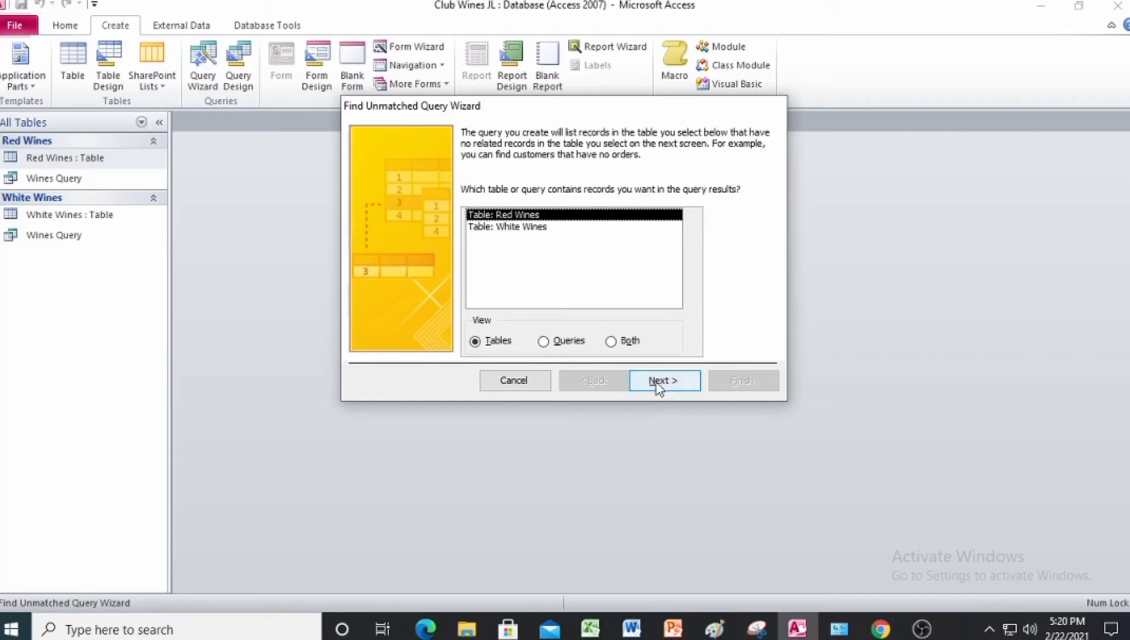
click(655, 383)
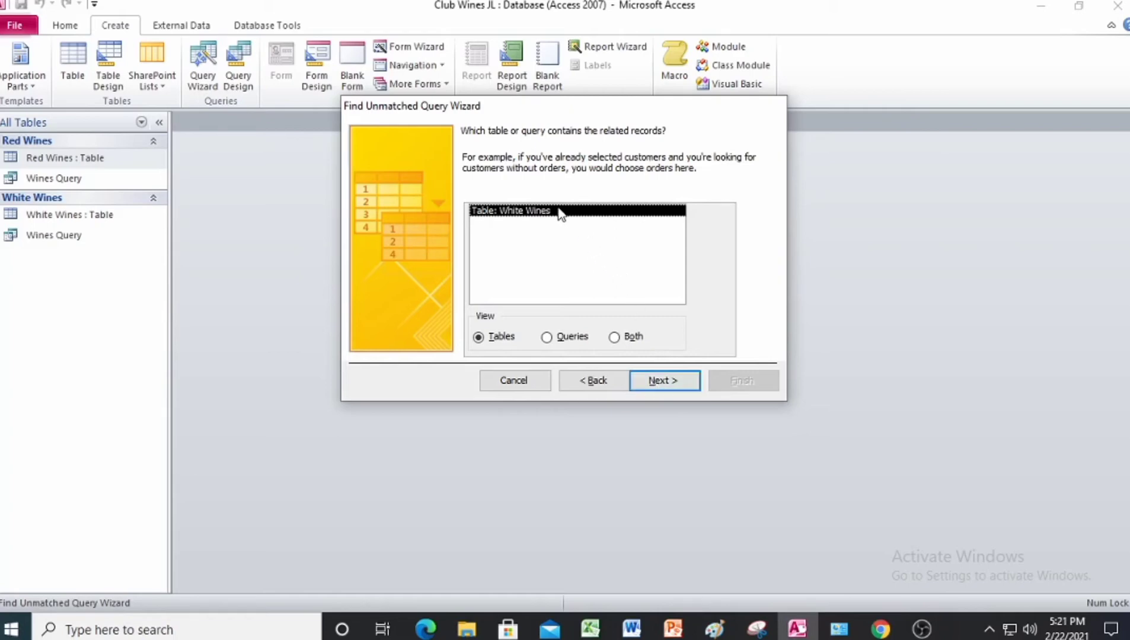
click(678, 383)
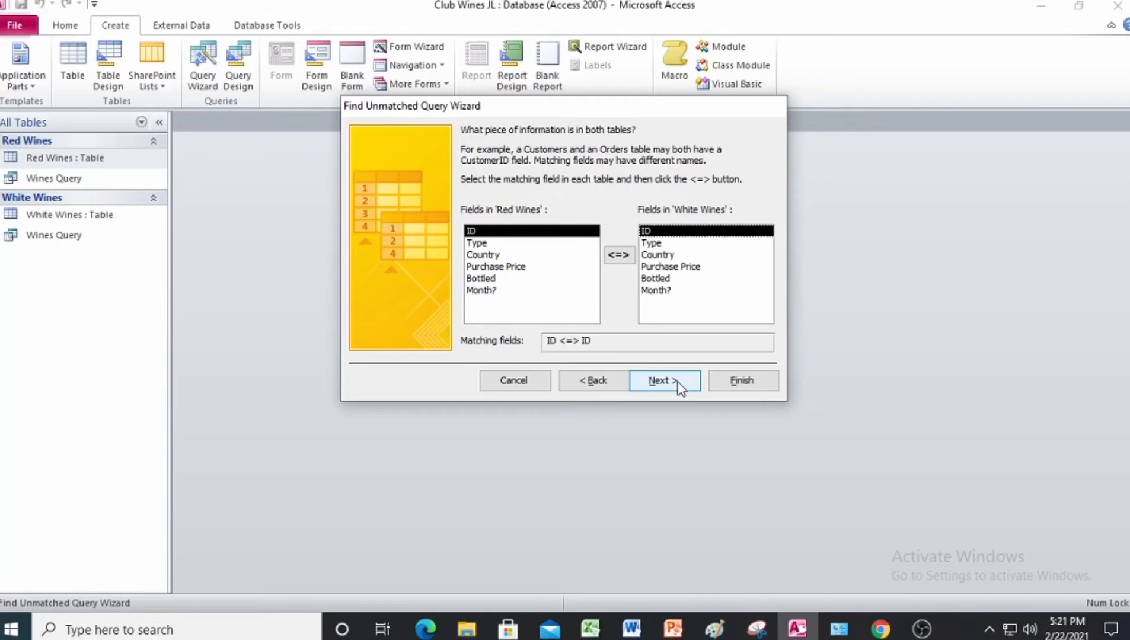
click(541, 231)
click(697, 234)
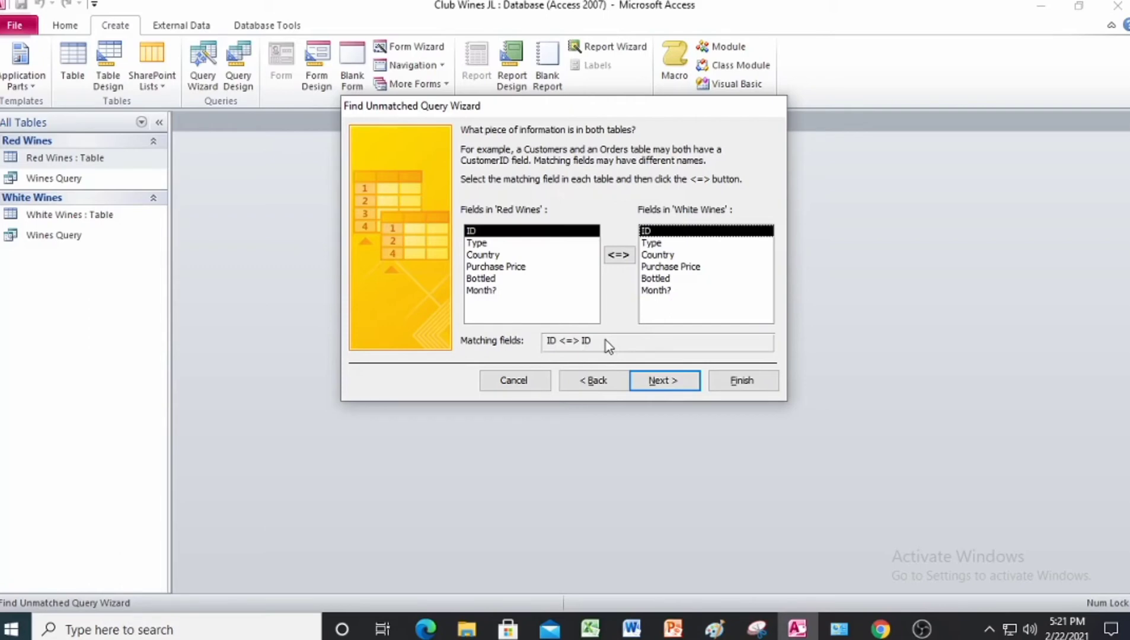
click(661, 384)
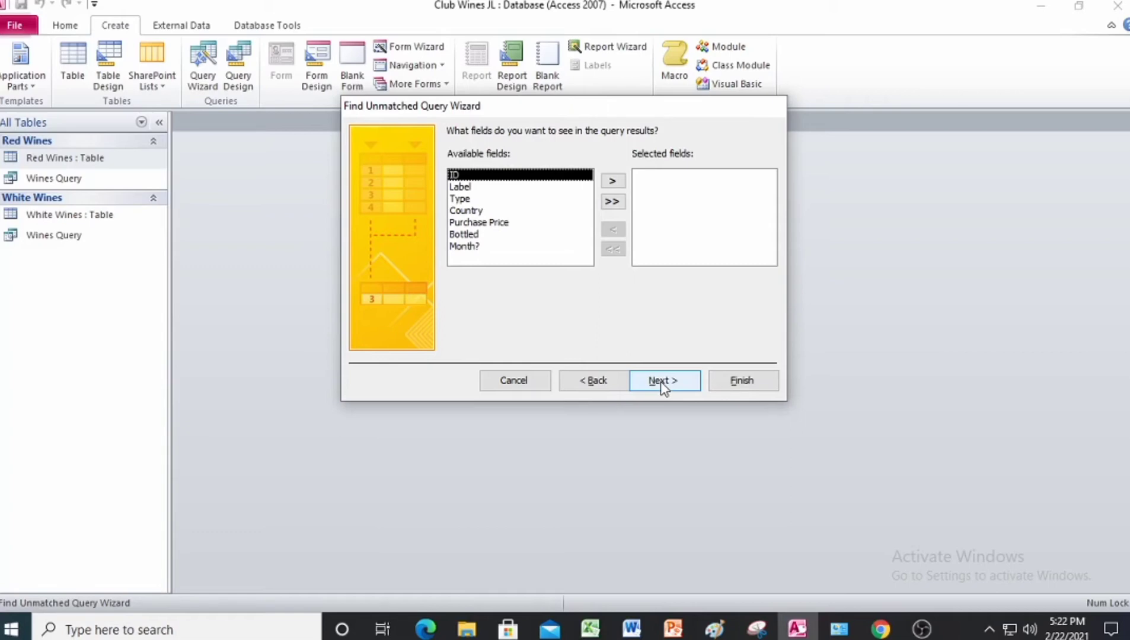
Include only the Month? field in the find unmatched query, name it Unmatched Month and finish the wizard to view the results
click(465, 246)
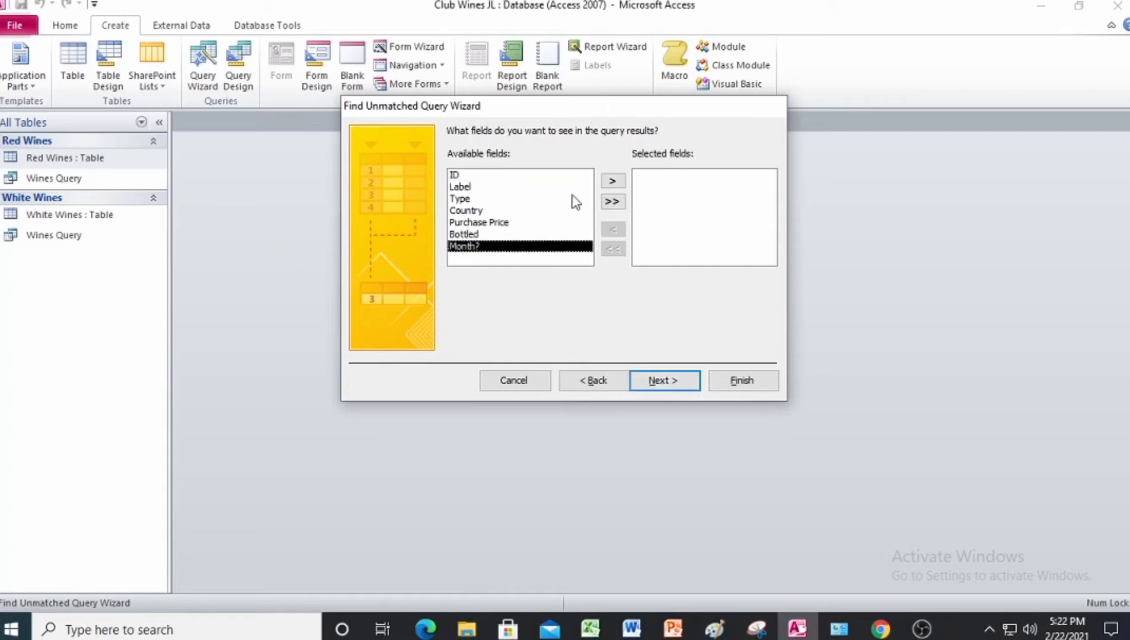
click(612, 180)
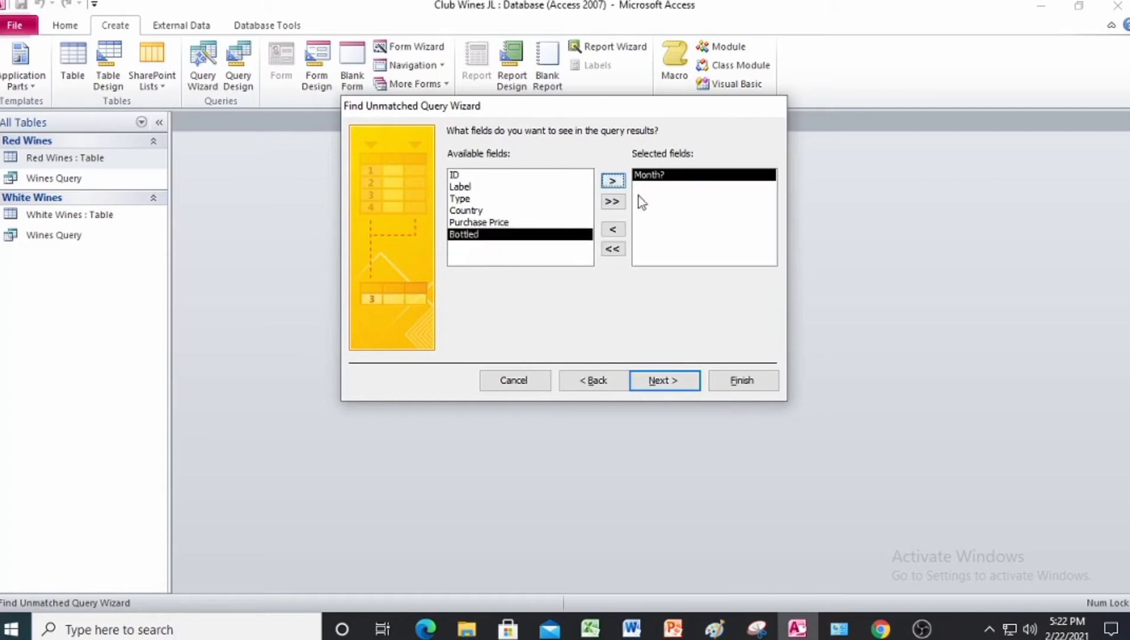
click(675, 381)
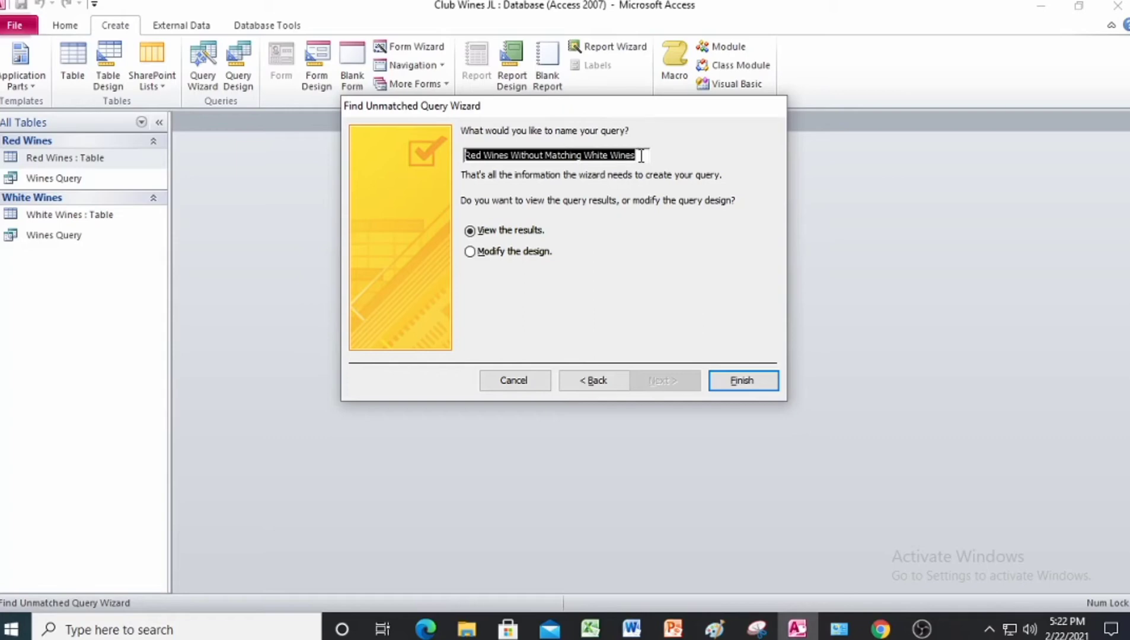
text(Unmatch)
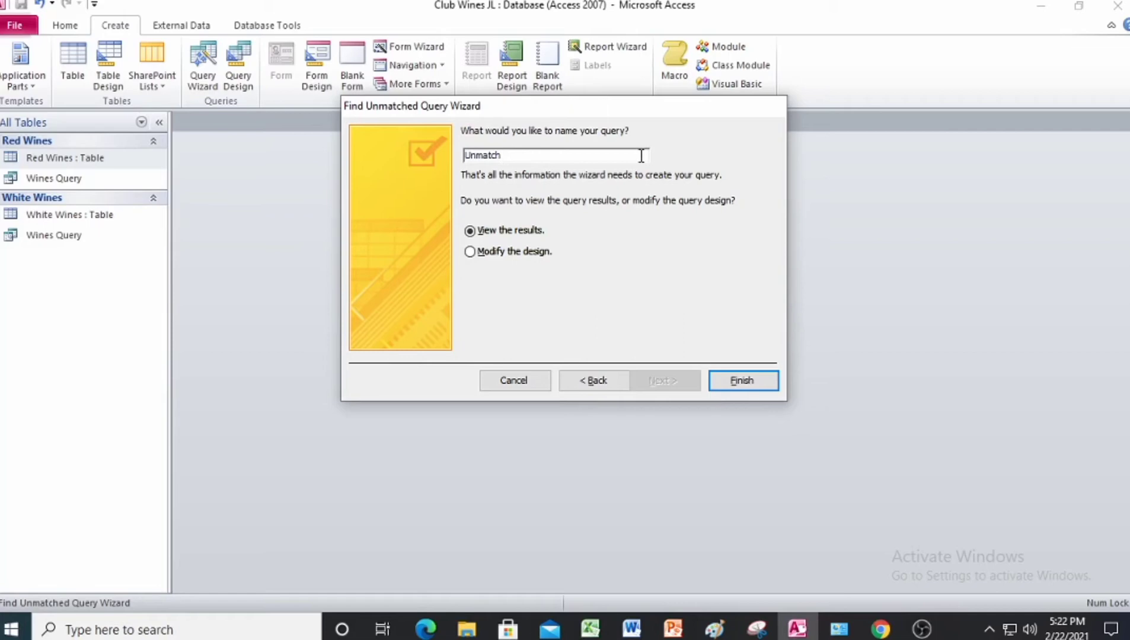
text( ed Month)
click(770, 384)
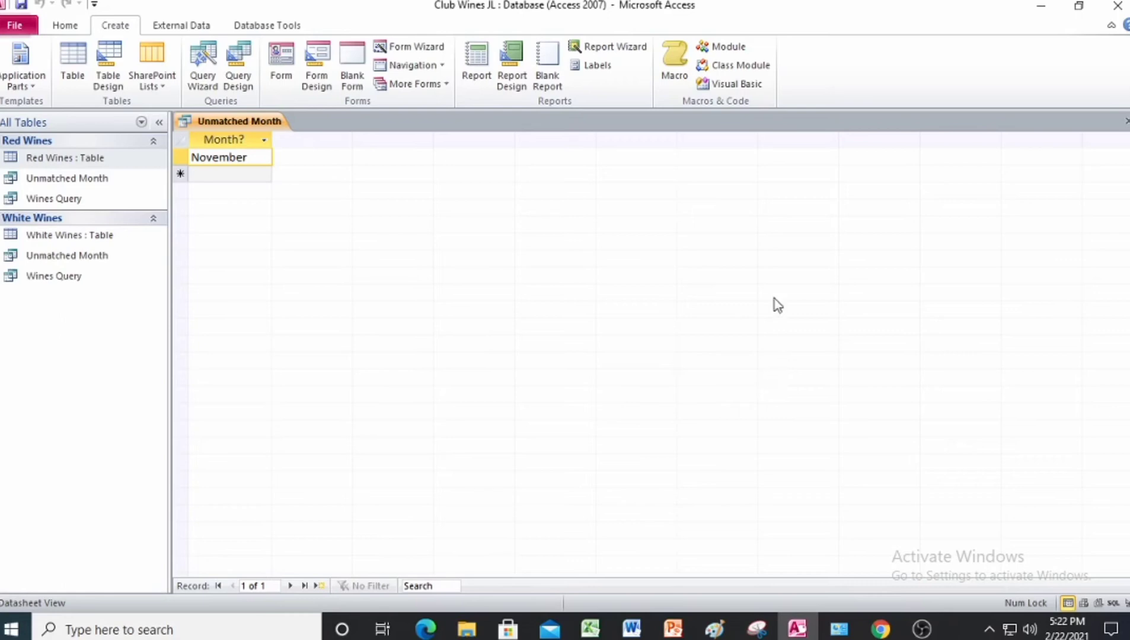
Close the Unmatched Month query and the Club Wines JL database
right_click(249, 128)
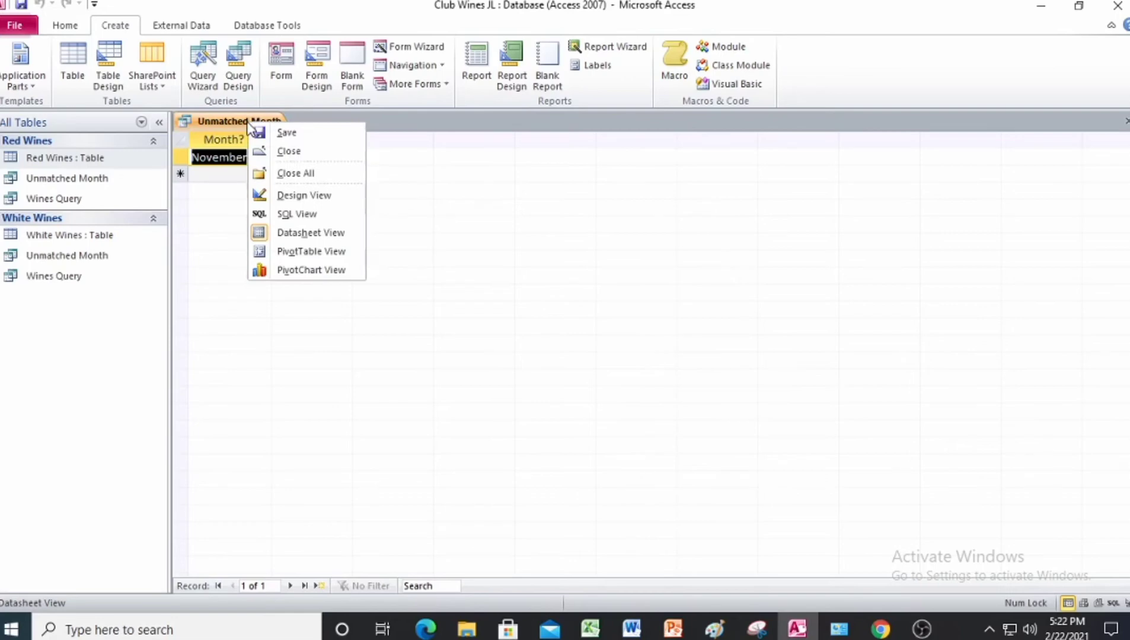
click(283, 152)
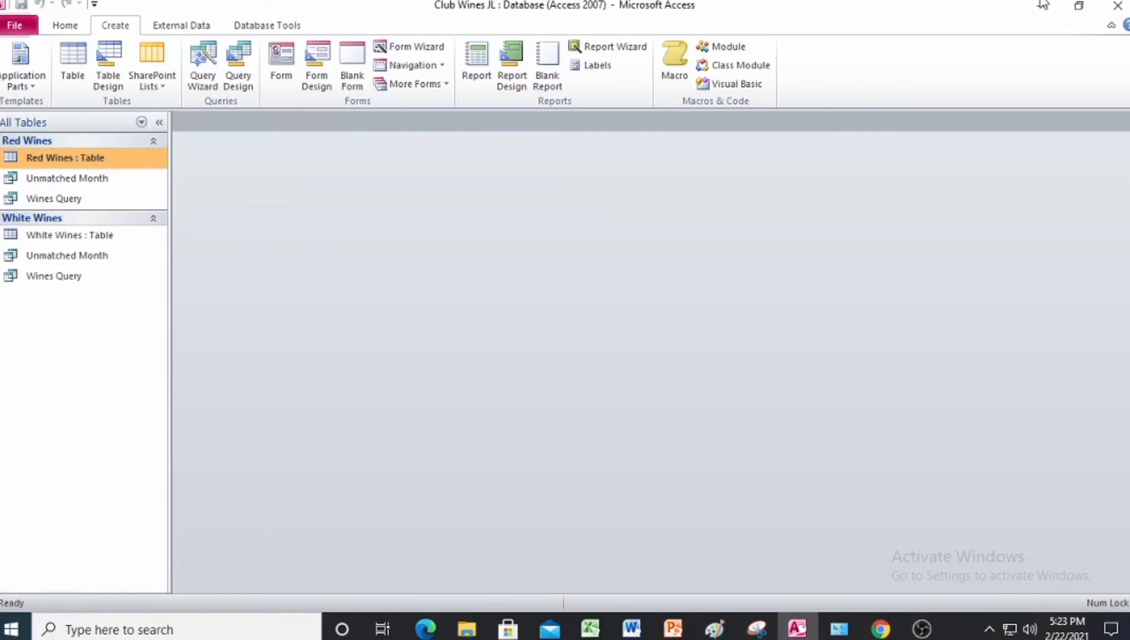
click(1117, 7)
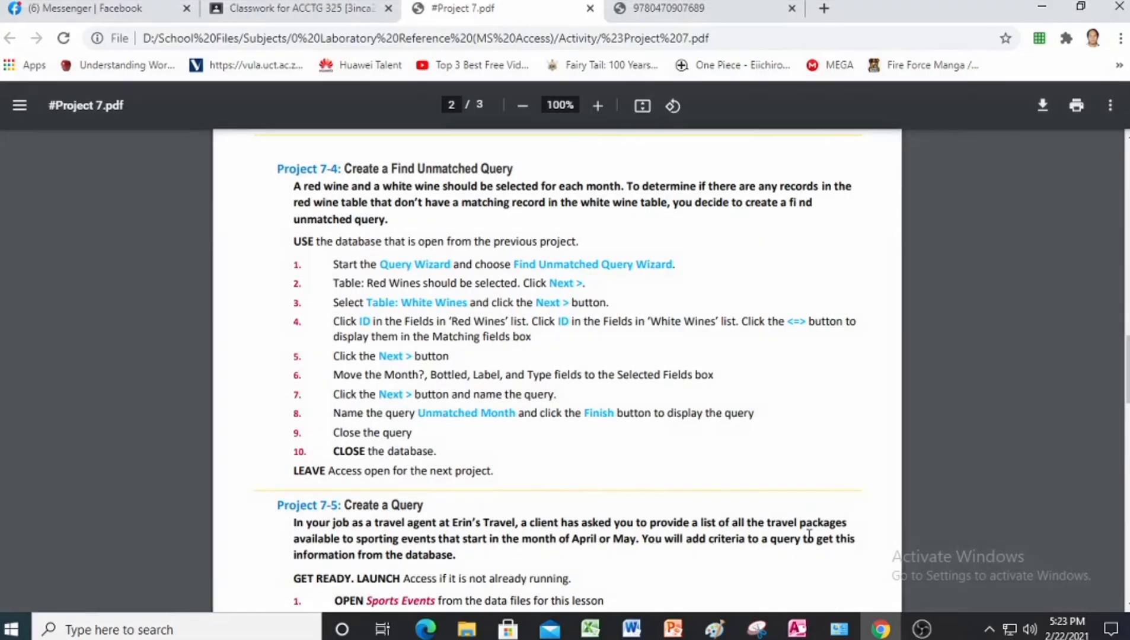
Review the Project 7-4 steps in #Project 7.pdf in Chrome and read the Project 7-5 instructions for creating a query
scroll(600, 396, down, 4)
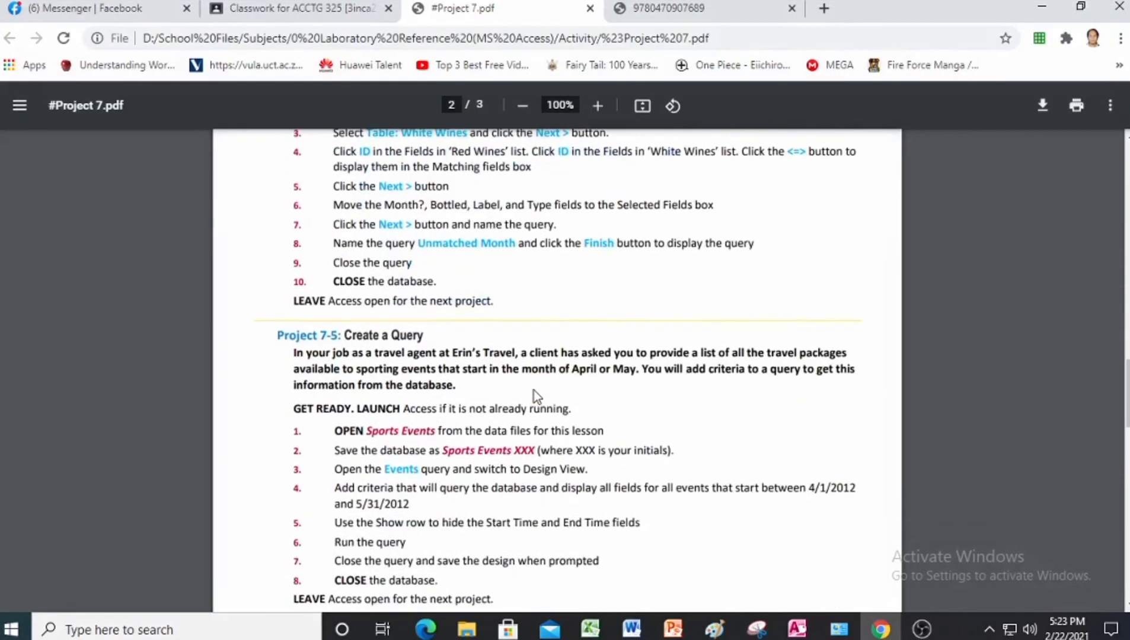
scroll(543, 383, up, 3)
scroll(543, 383, up, 2)
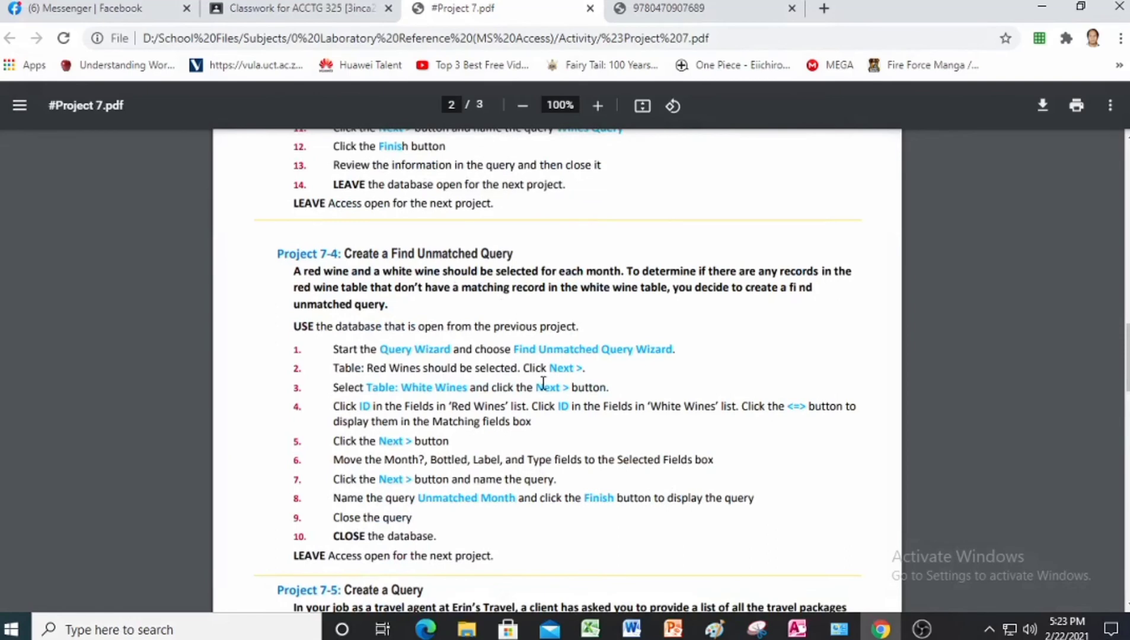
scroll(543, 384, down, 4)
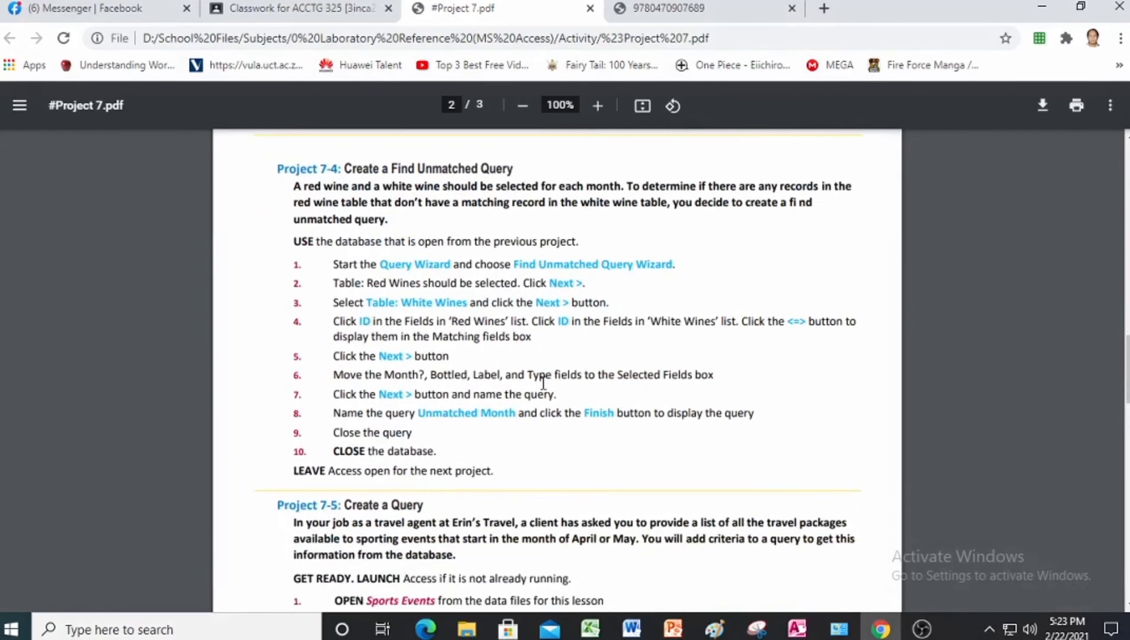
scroll(543, 384, down, 1)
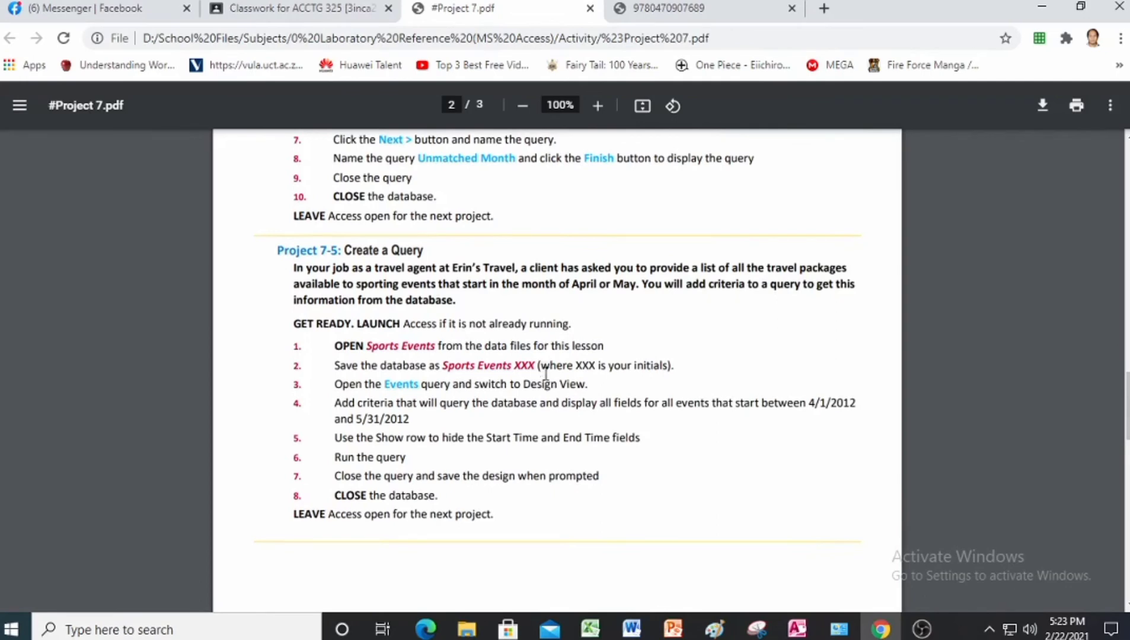
scroll(544, 380, down, 1)
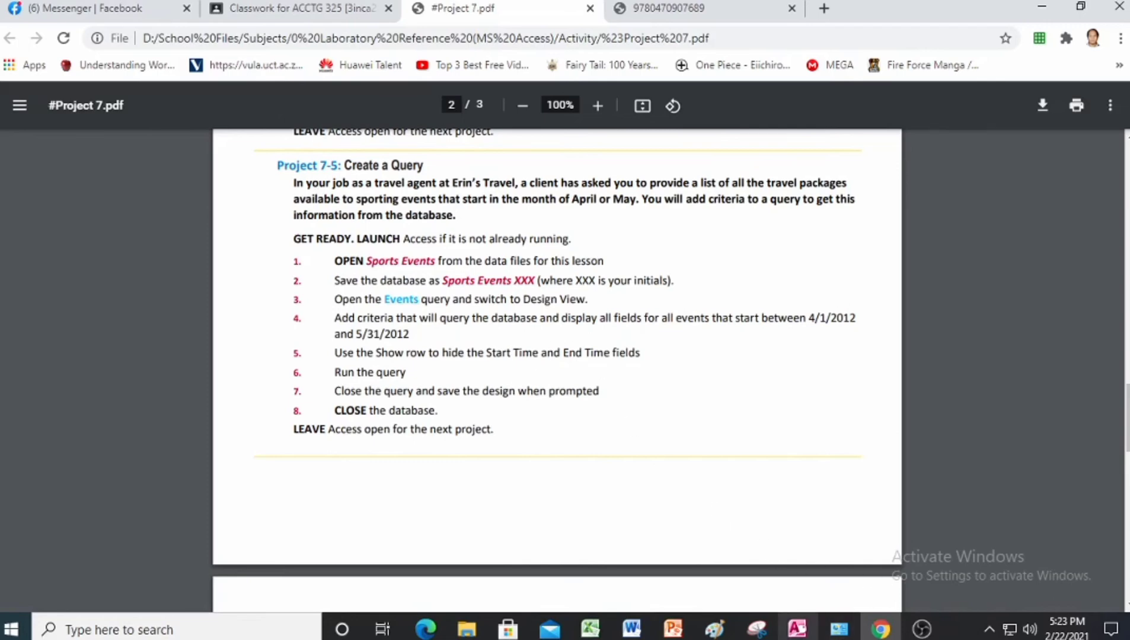
Switch to Access, open the Sports Events database from the Project 7 Data files folder on the Desktop and enable its content
click(797, 628)
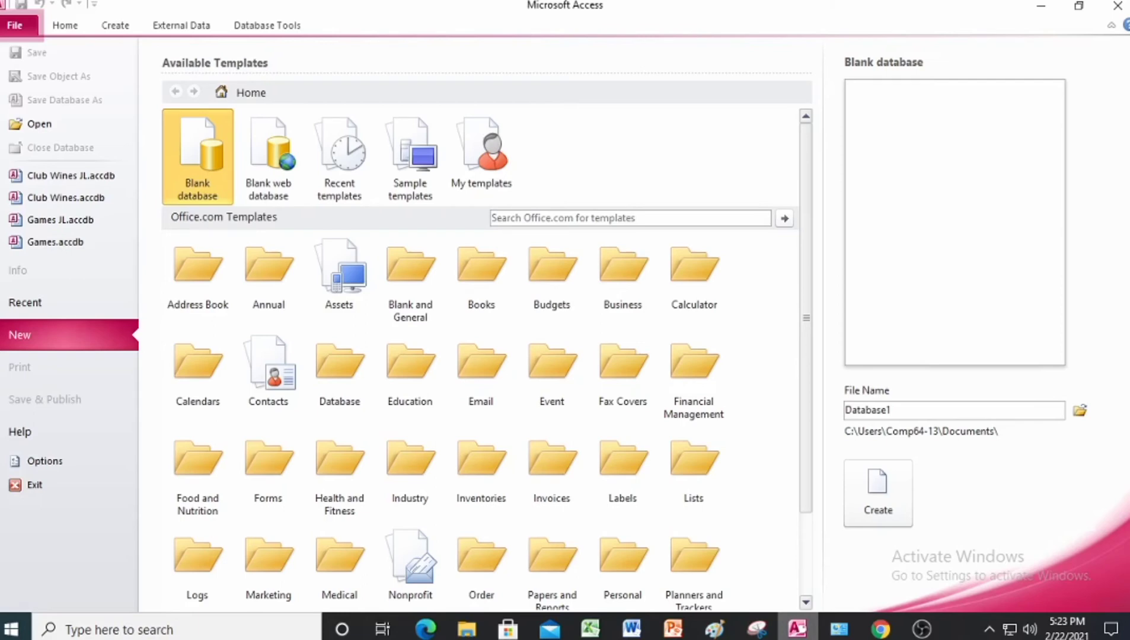
click(42, 124)
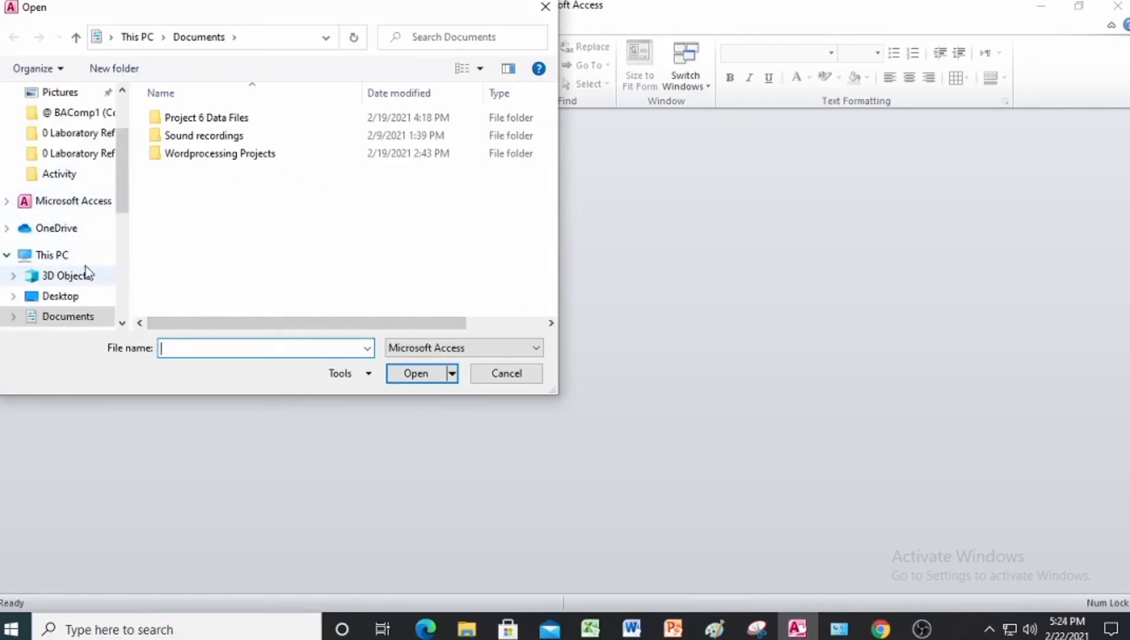
click(76, 296)
double_click(208, 138)
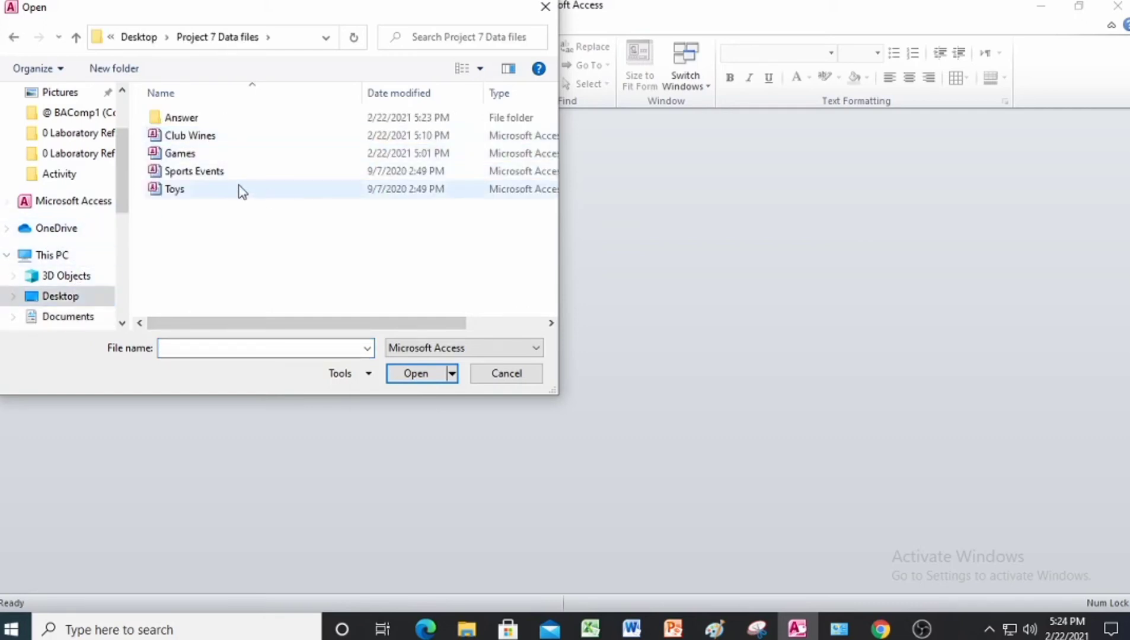
click(218, 177)
click(409, 375)
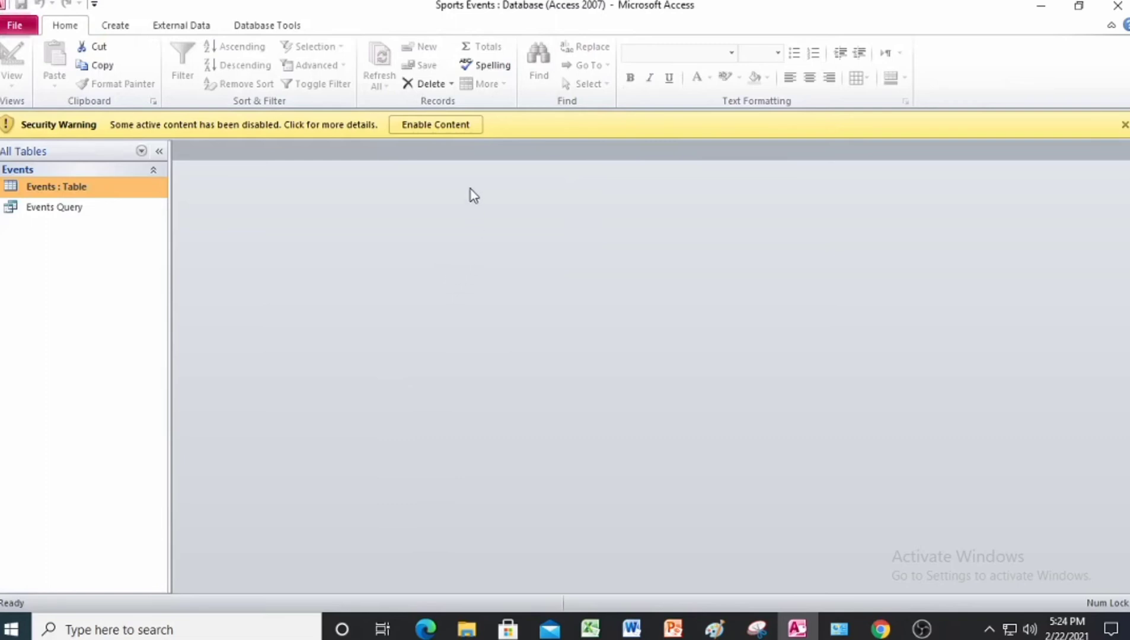
click(453, 128)
Save the database as Sports Events Jl in the Answer folder and enable the content of the copy
click(7, 30)
click(61, 102)
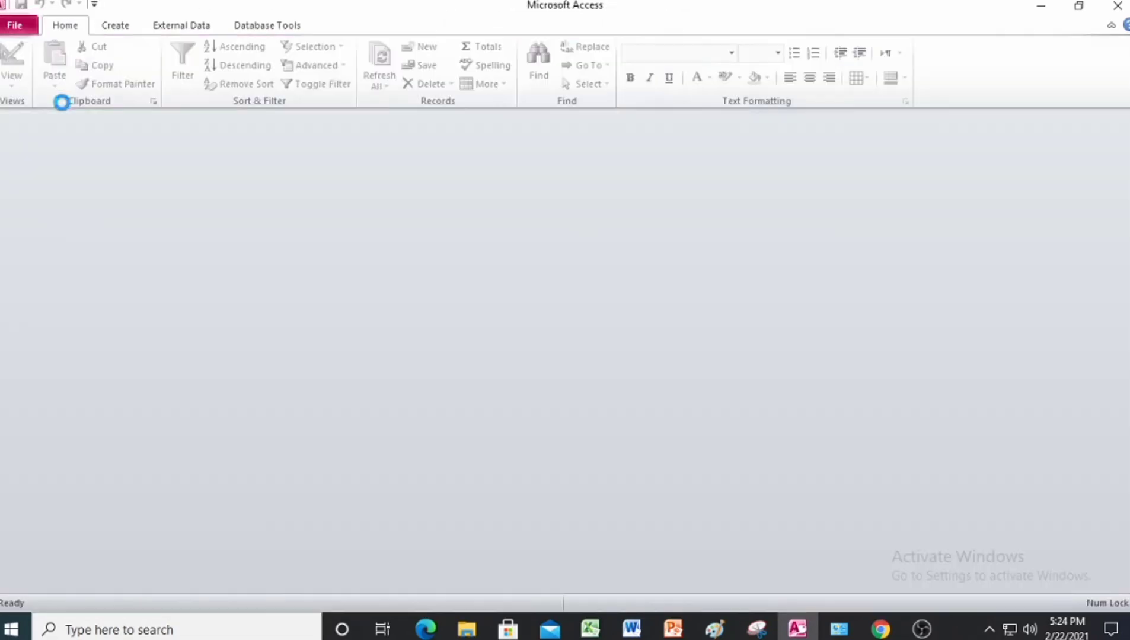
click(207, 320)
text(1)
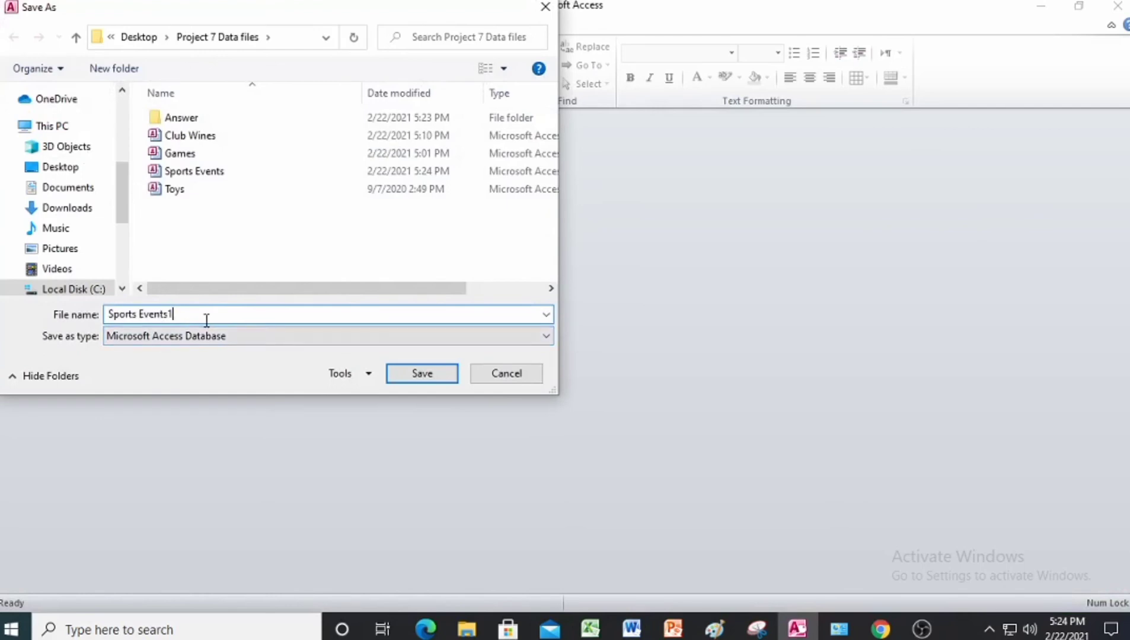
key(BackSpace)
key(Escape)
text(JI)
click(183, 122)
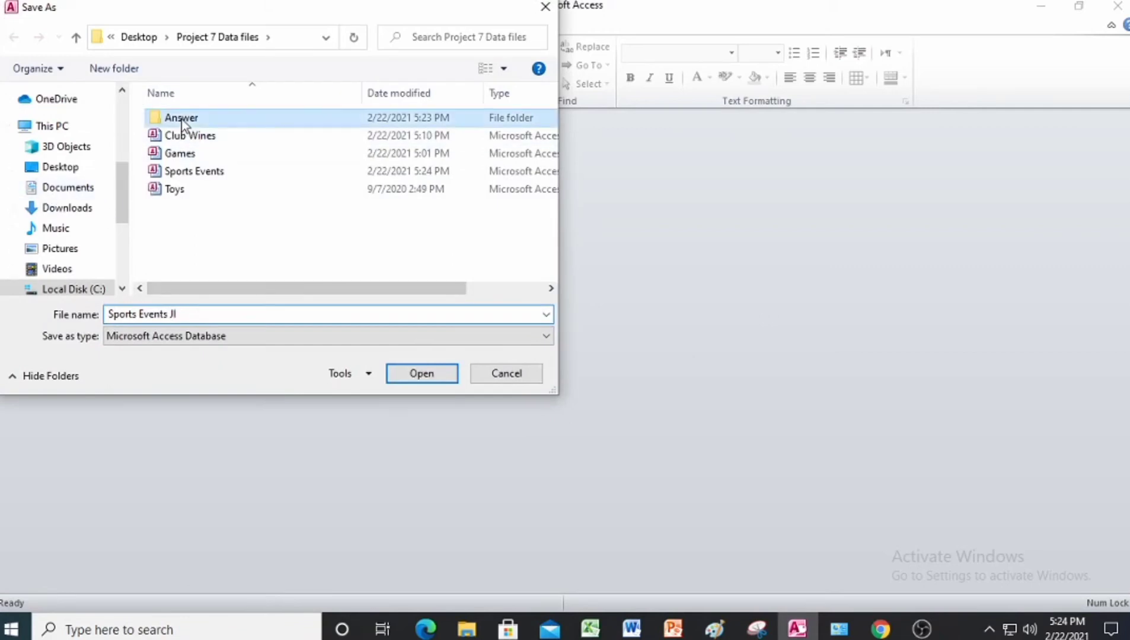
double_click(183, 122)
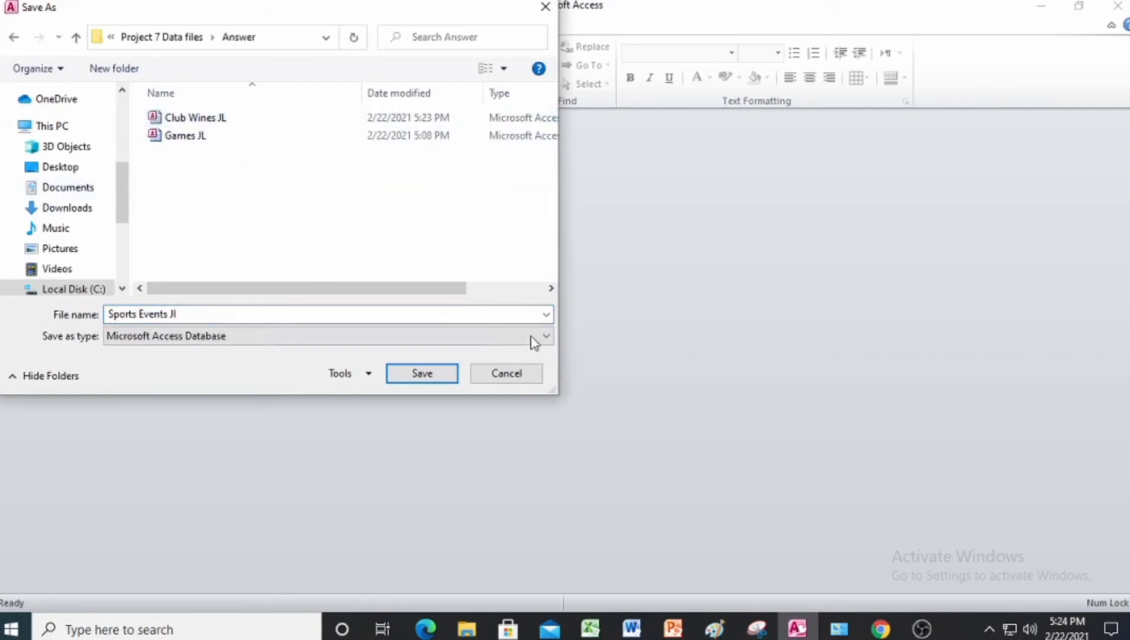
click(422, 373)
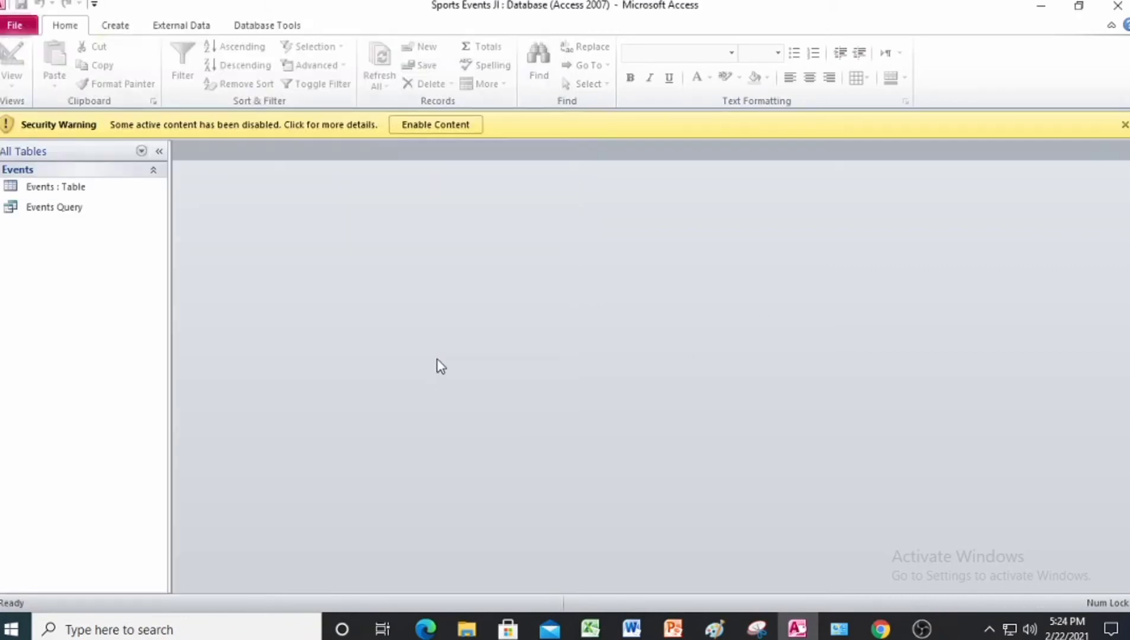
click(456, 132)
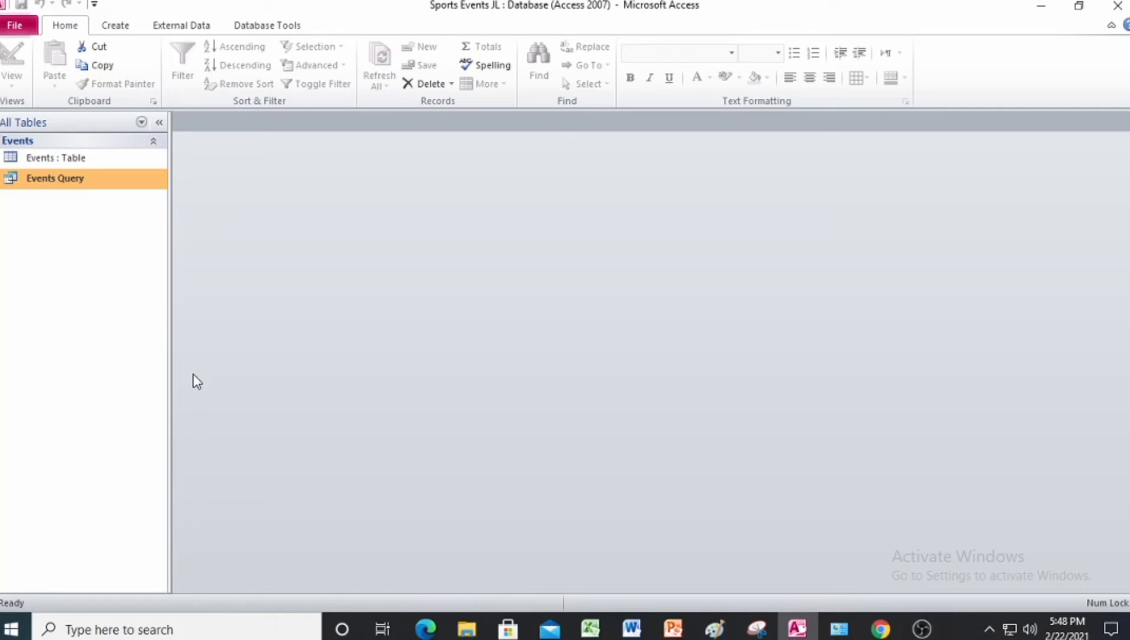
Open Events Query and switch it to Design View
double_click(71, 183)
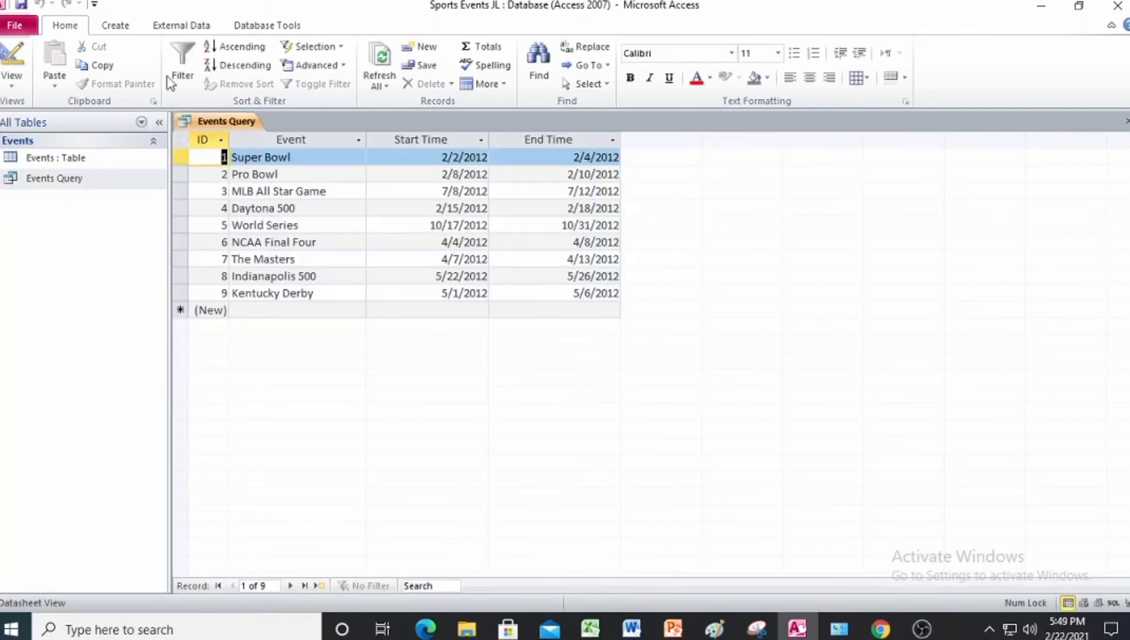
right_click(227, 125)
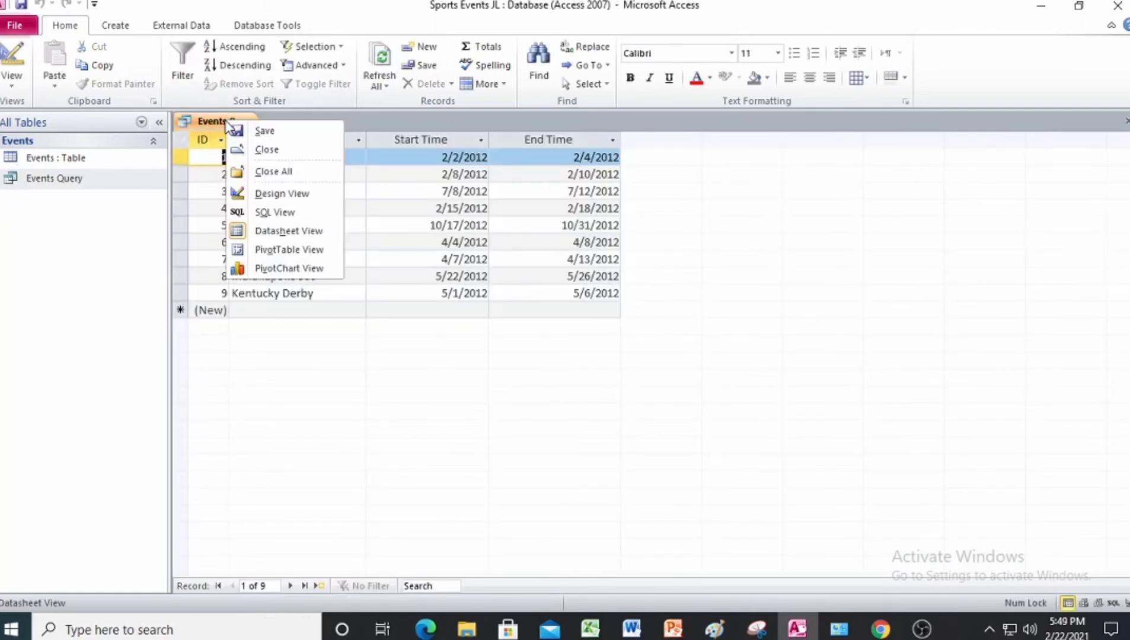
click(284, 194)
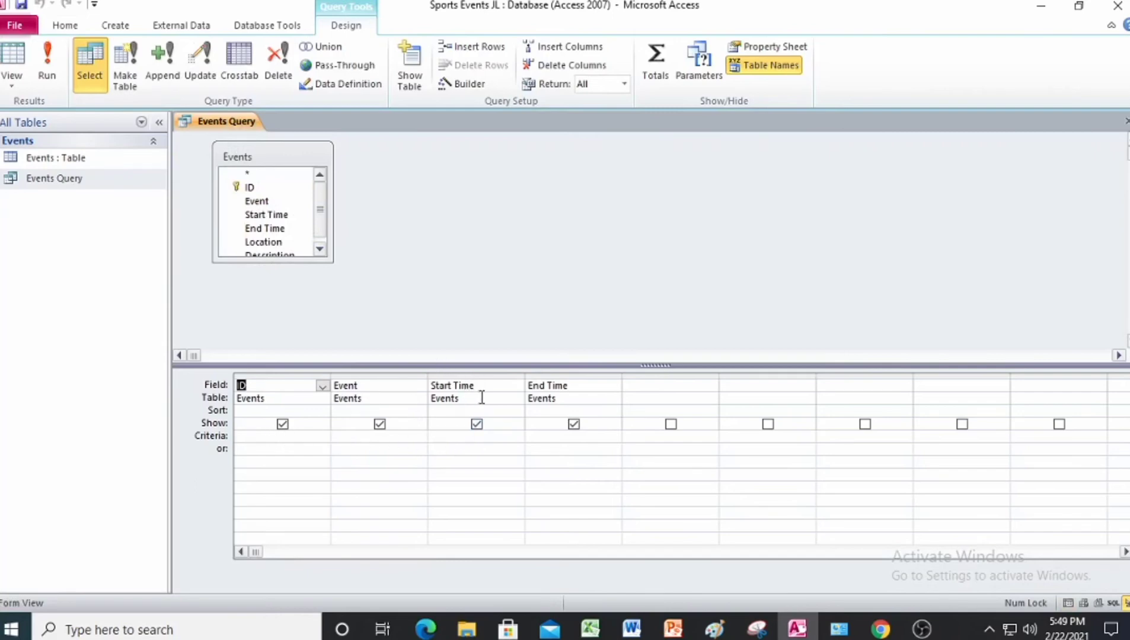
Set the query criteria to 4/1/2012 for Start Time and 5/31/2012 for End Time
click(473, 442)
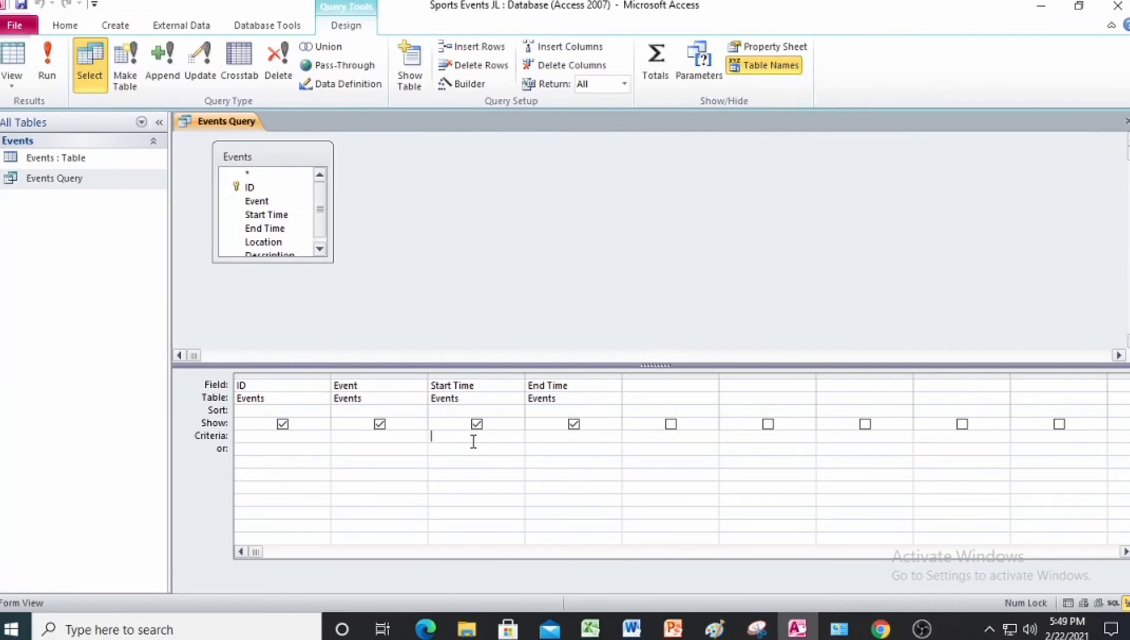
text(4/1/2012)
key(Tab)
text(5/31,2012)
key(Tab)
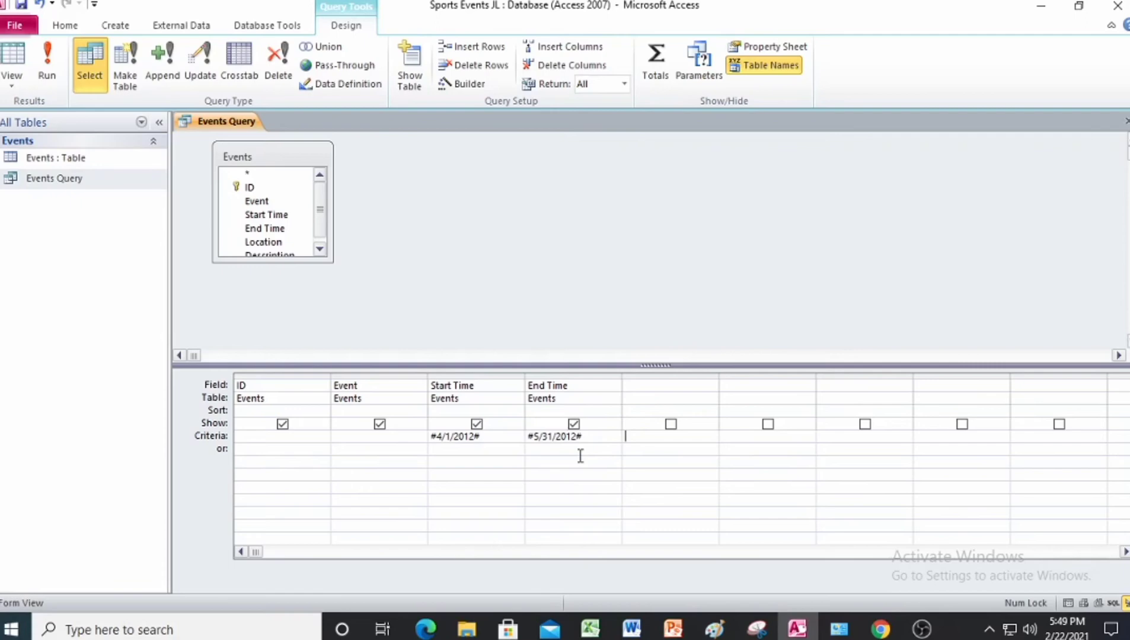
Hide the Start Time and End Time fields from the query results and run the query
click(477, 424)
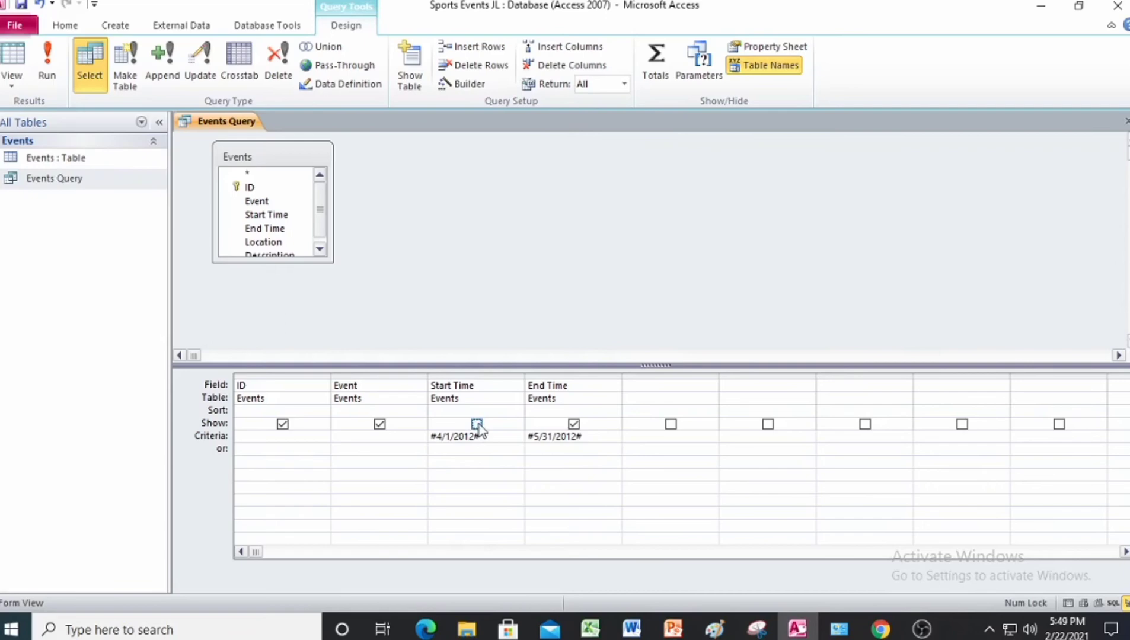
click(573, 425)
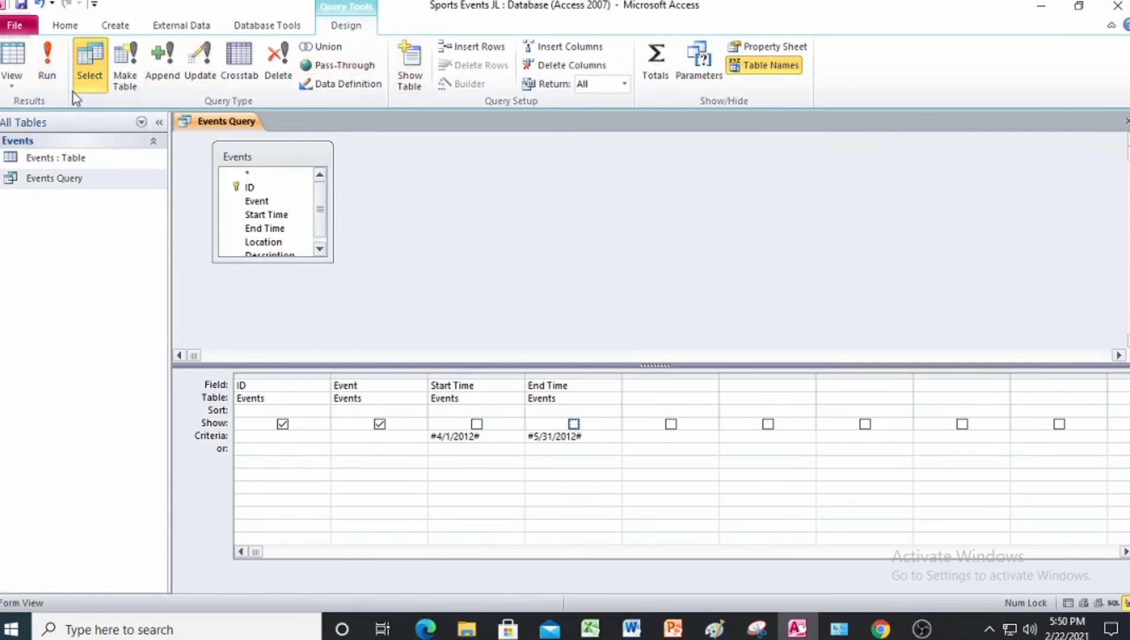
click(51, 72)
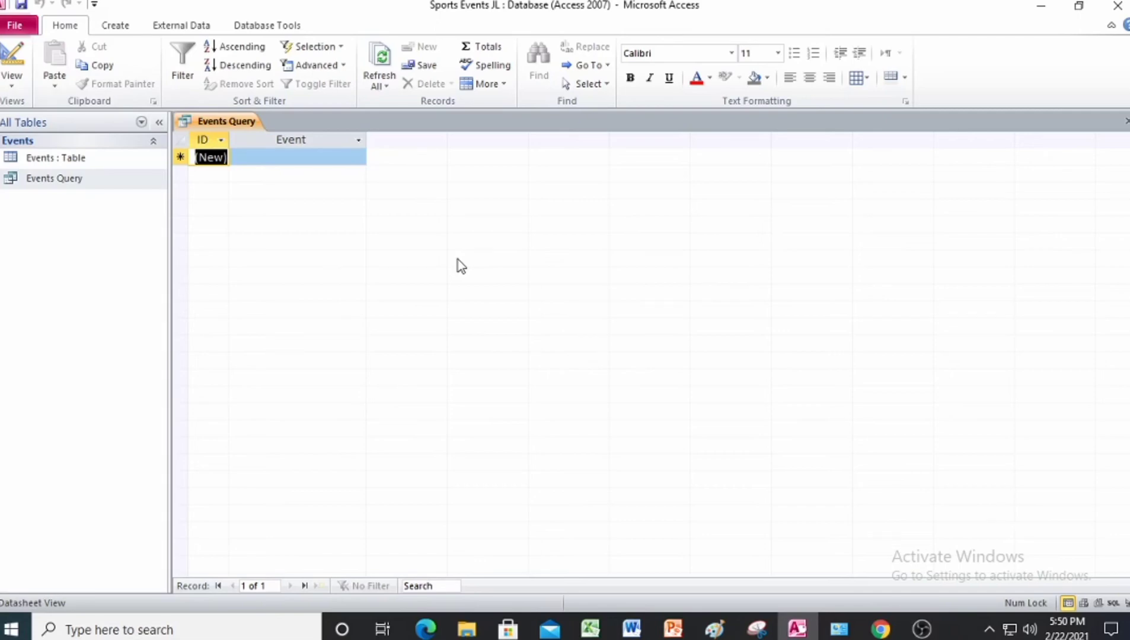
Close Events Query, saving its design changes, and switch back to #Project 7.pdf in Chrome
right_click(239, 122)
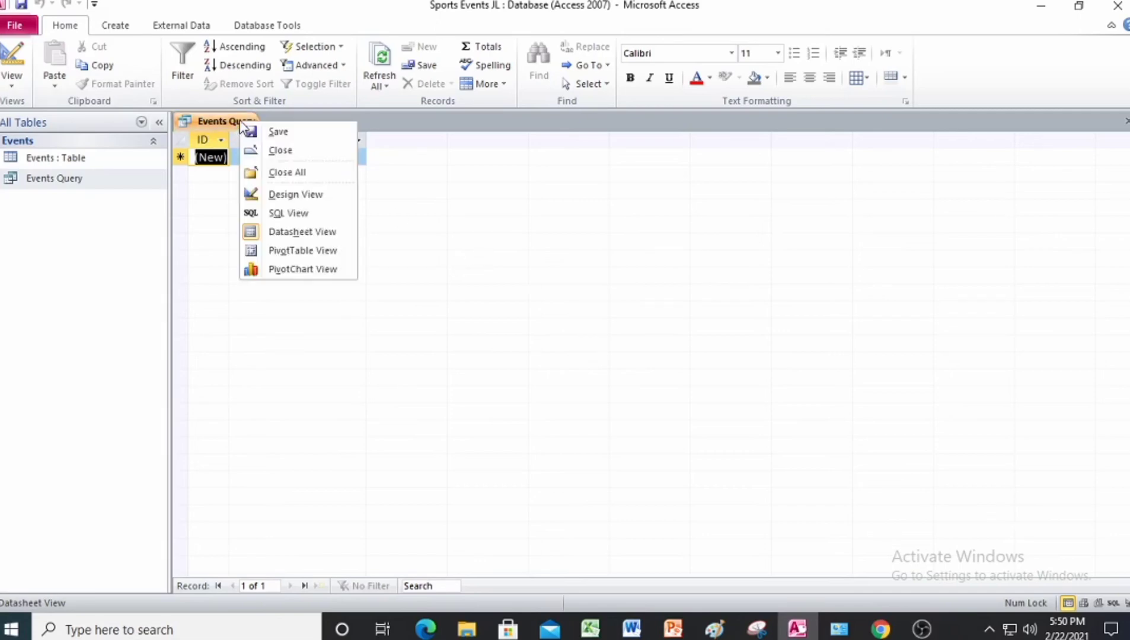
click(273, 150)
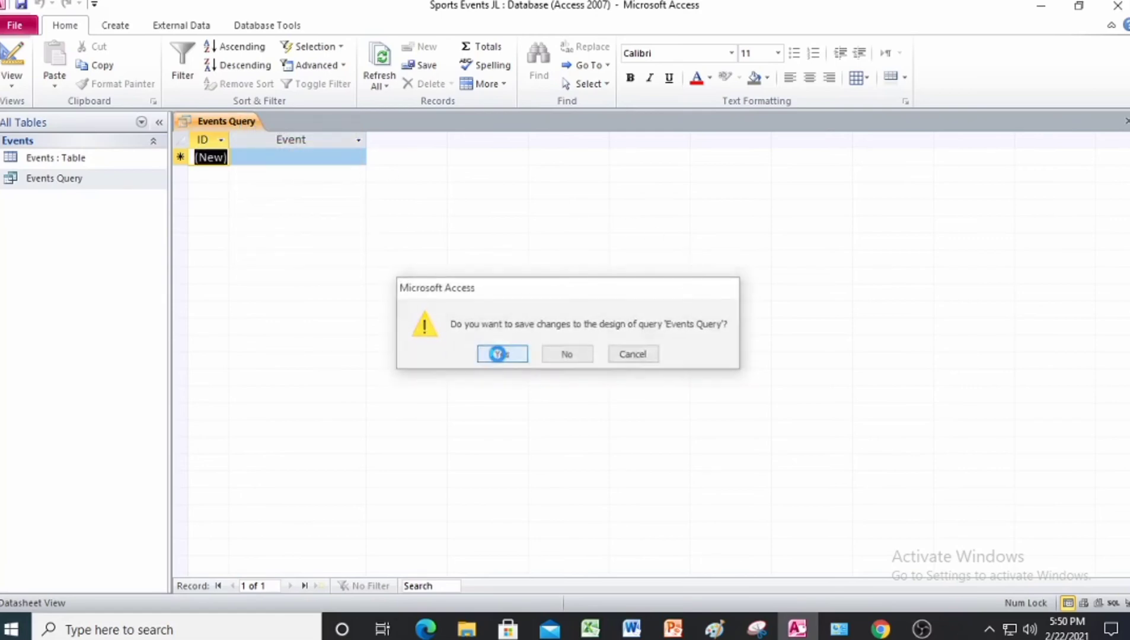
click(500, 356)
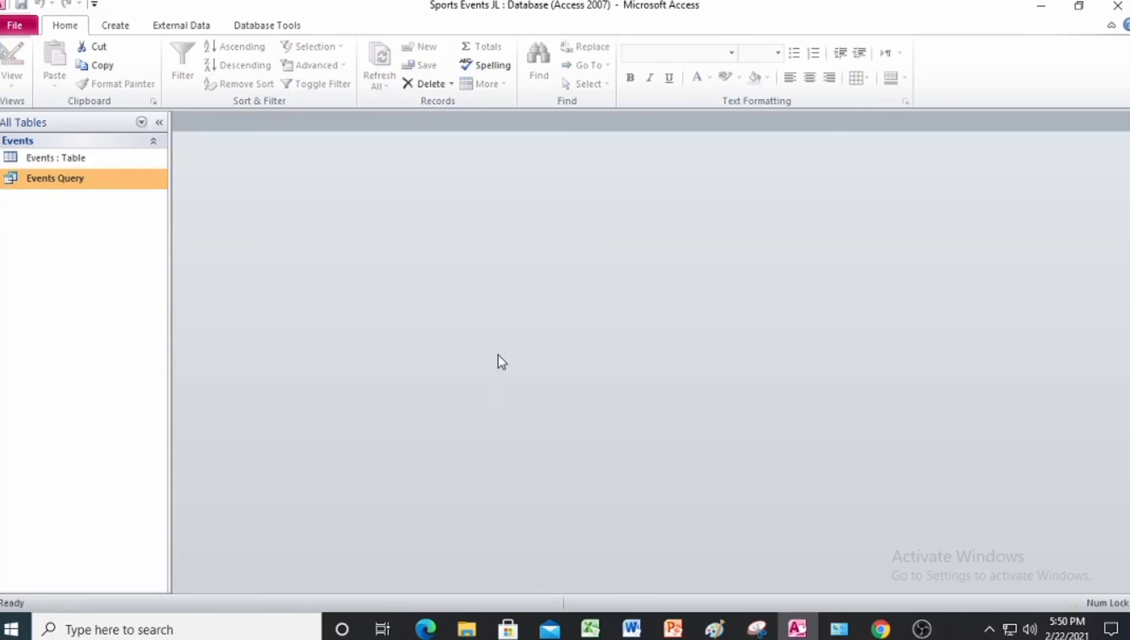
key(alt+Tab)
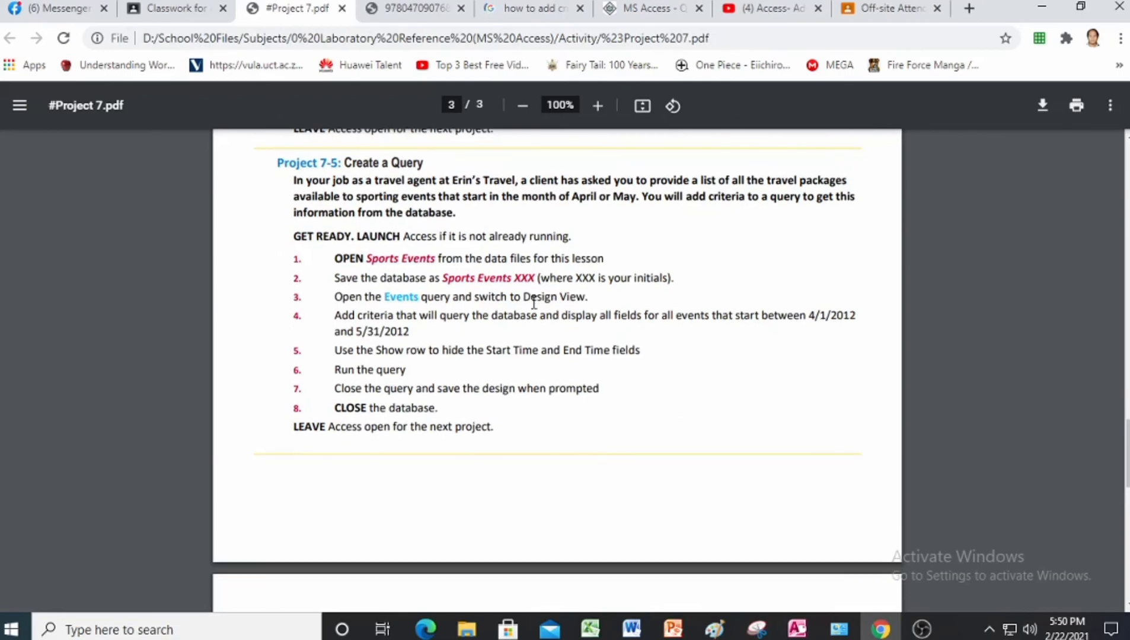
Switch to Access, open the Toys database from the desktop's Project 7 Data files folder, and enable its content
scroll(533, 302, down, 4)
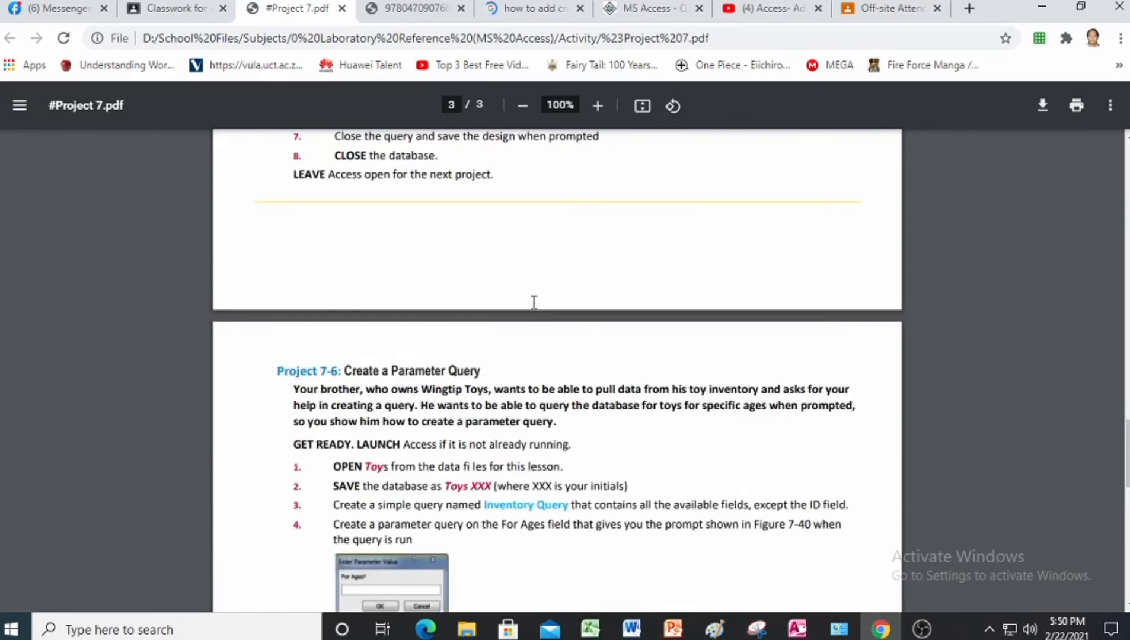
scroll(616, 231, up, 5)
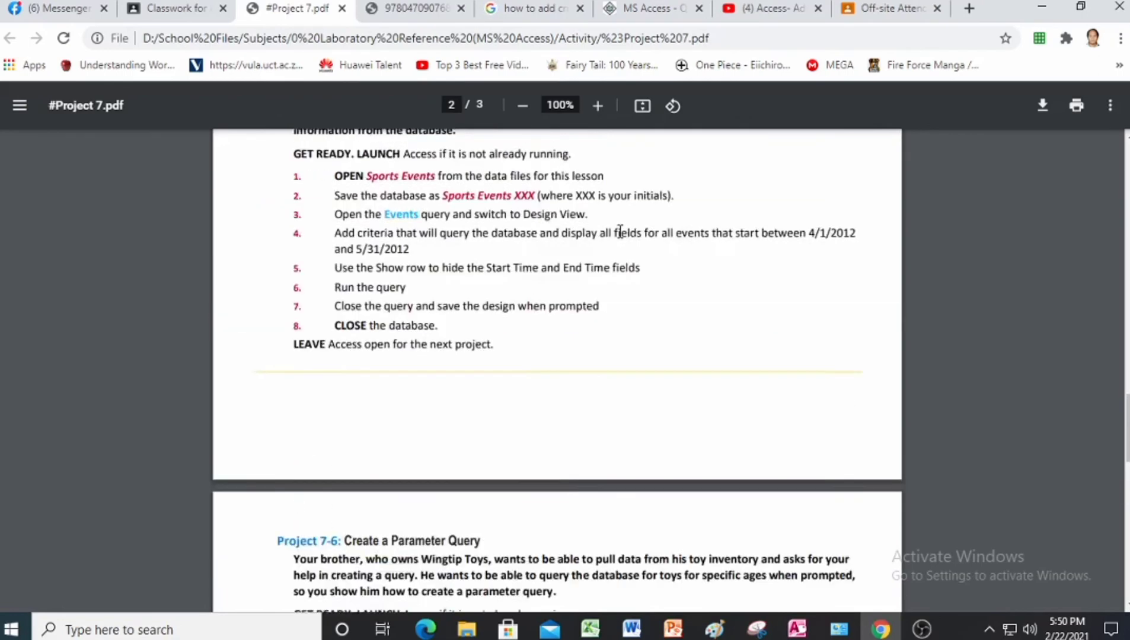
scroll(620, 231, down, 5)
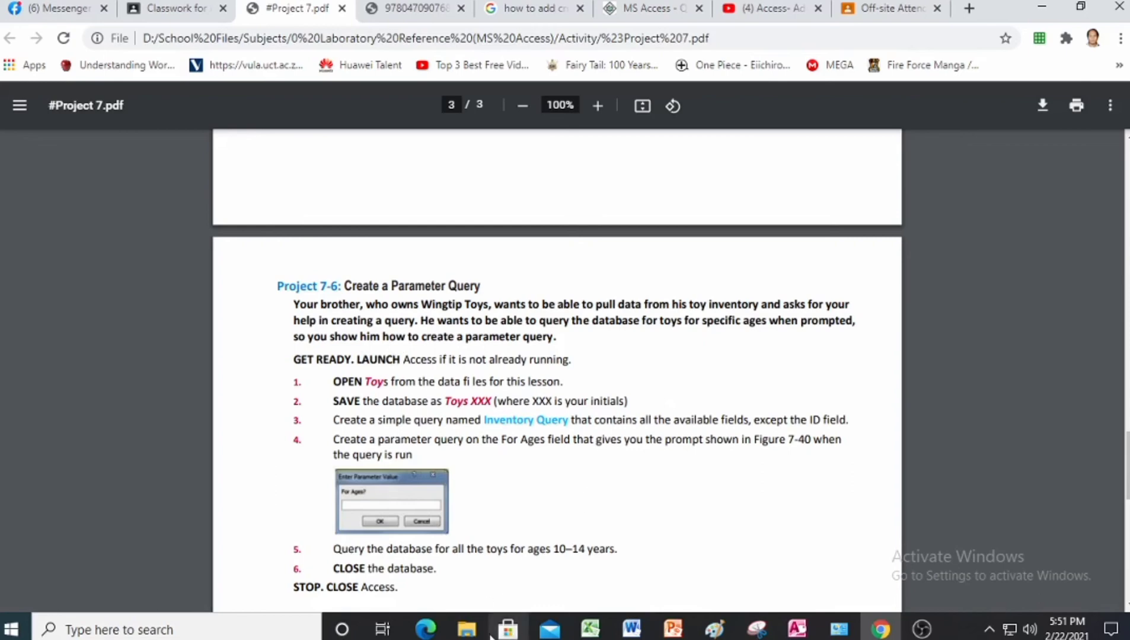
mouse_move(466, 629)
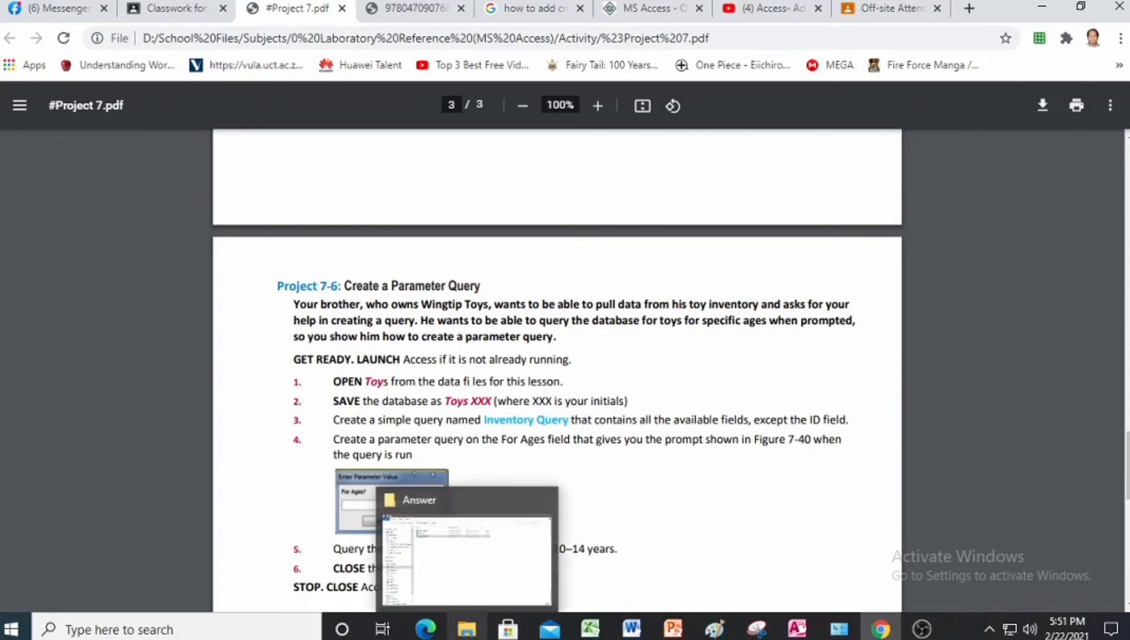
click(811, 632)
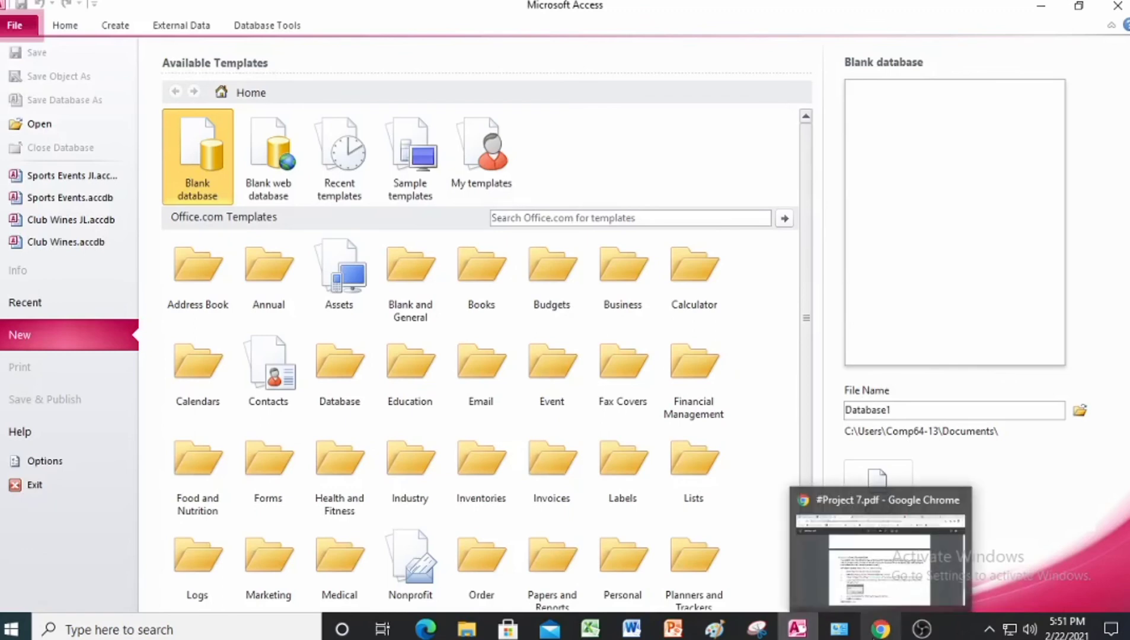
click(14, 125)
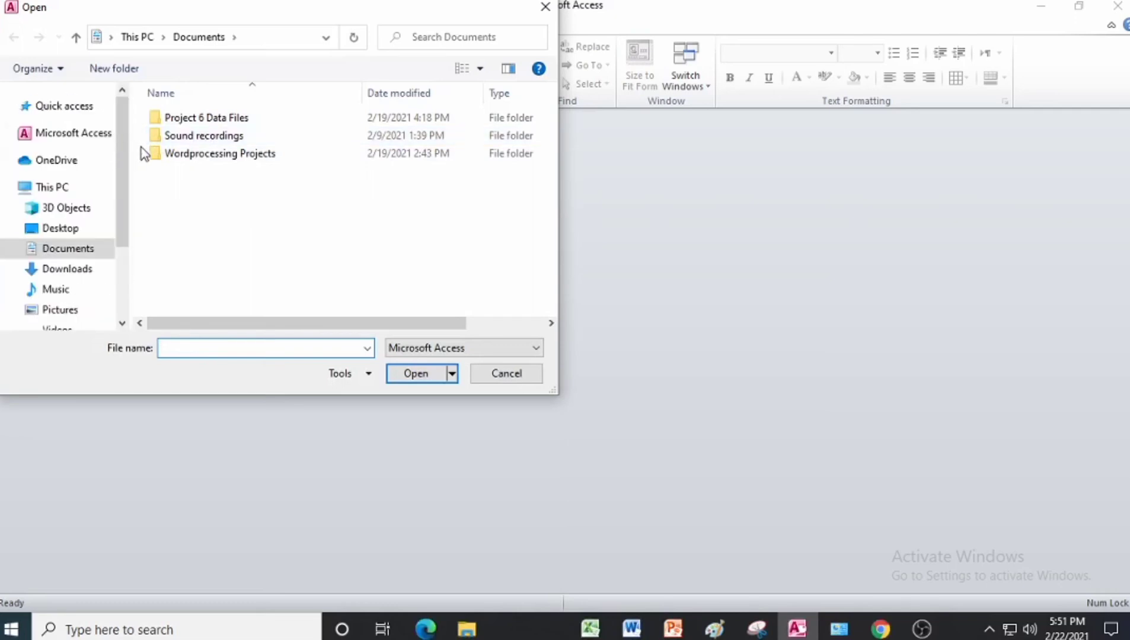
click(65, 229)
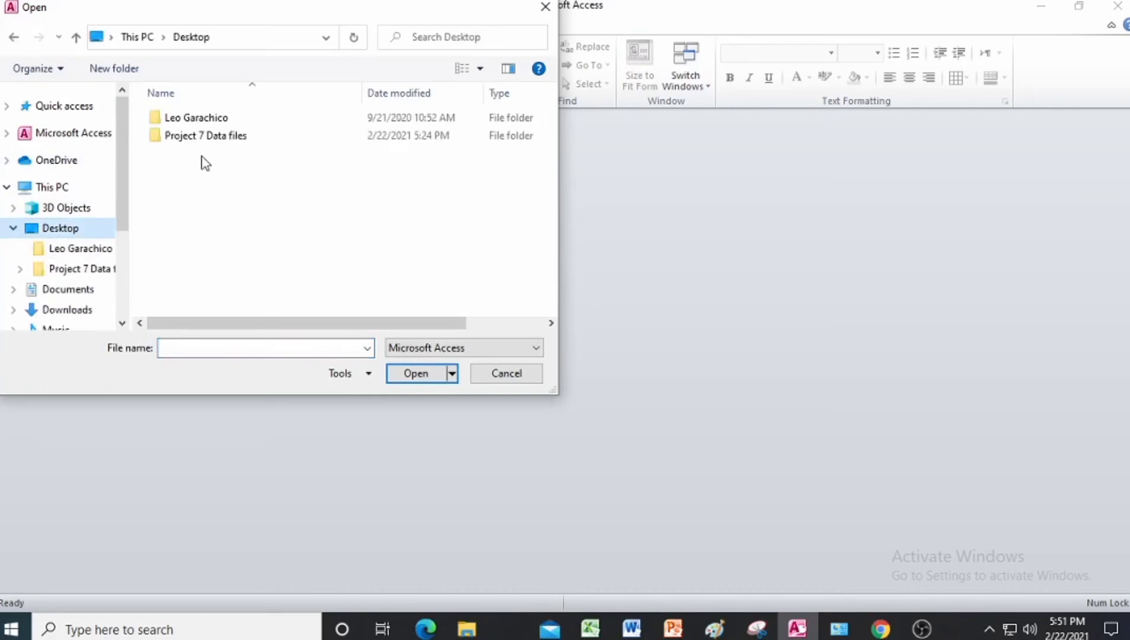
double_click(200, 136)
click(175, 190)
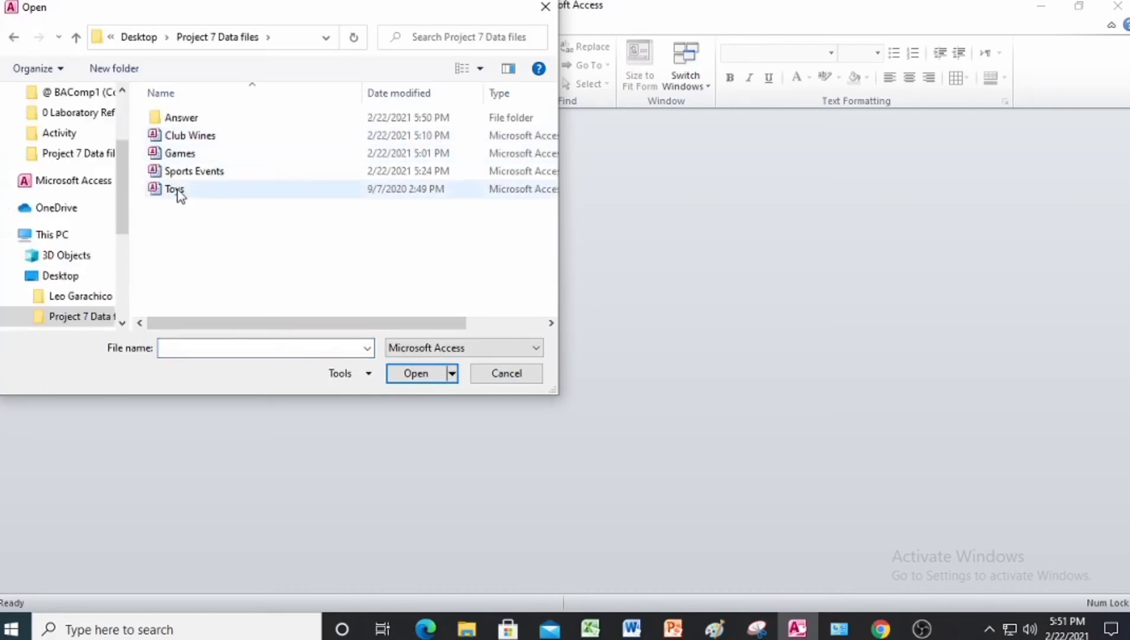
click(415, 373)
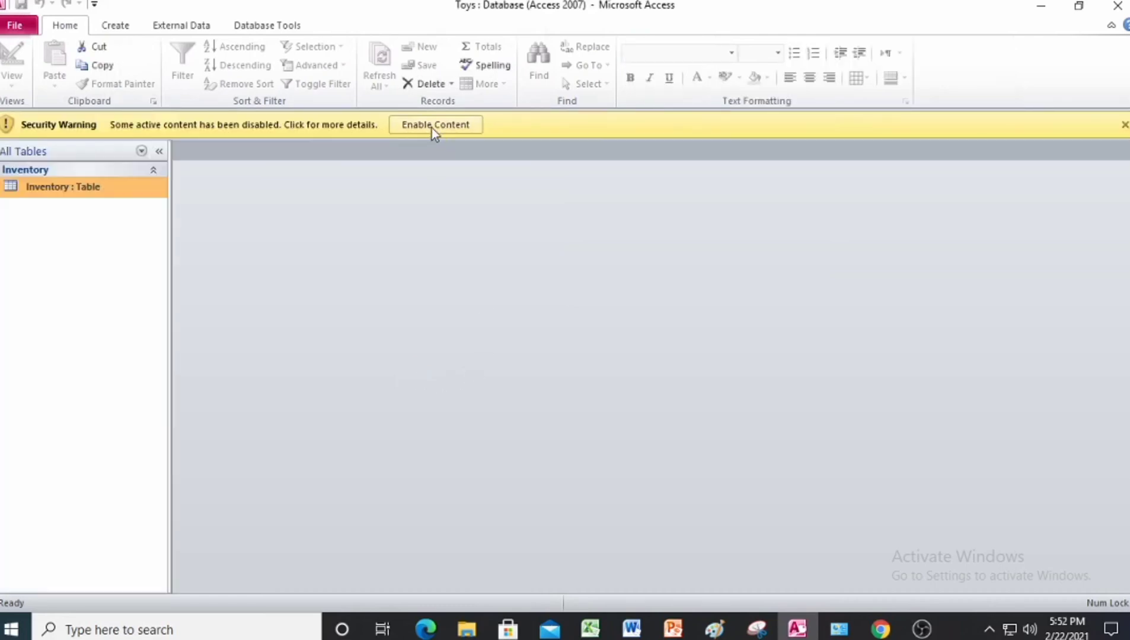
click(433, 129)
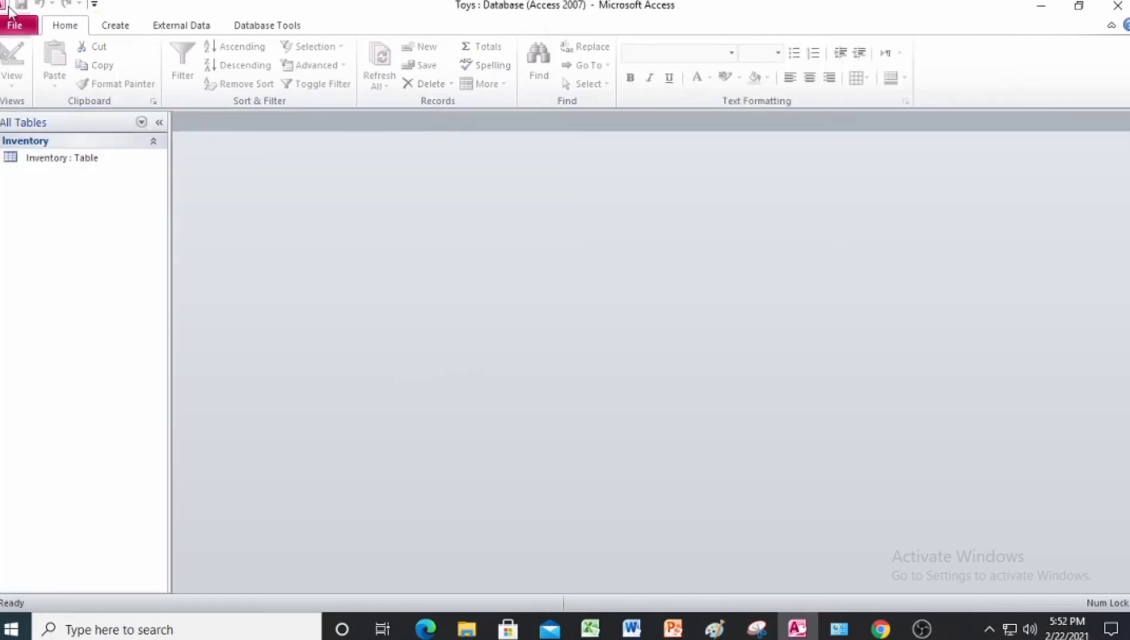
Save the database as Toys JL in the Answer folder and enable the copy's content
click(14, 25)
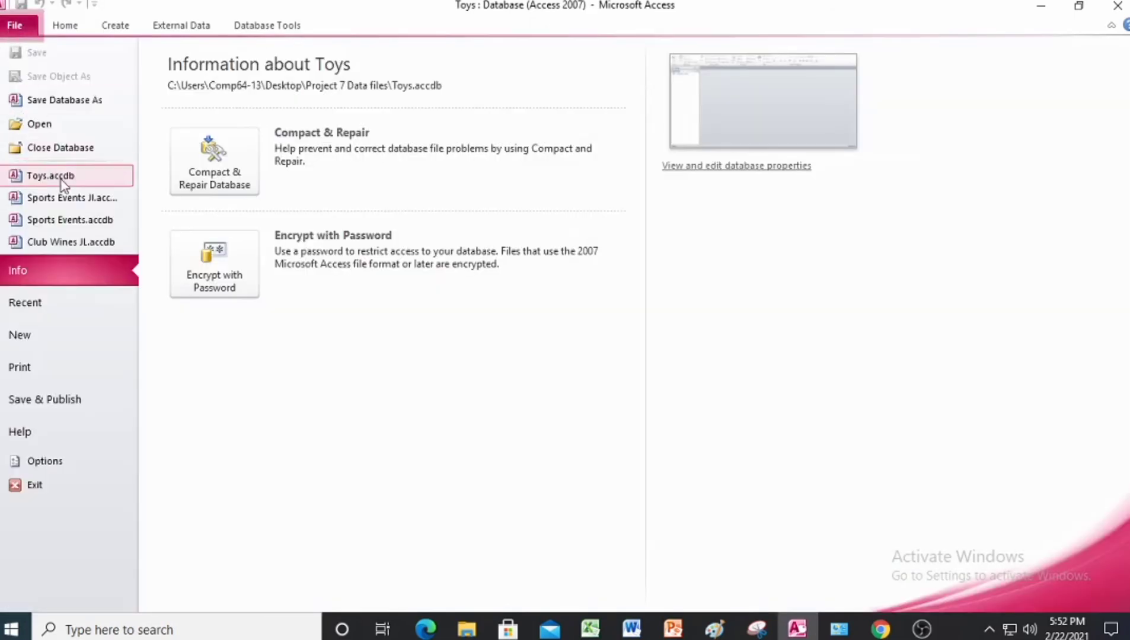
click(56, 100)
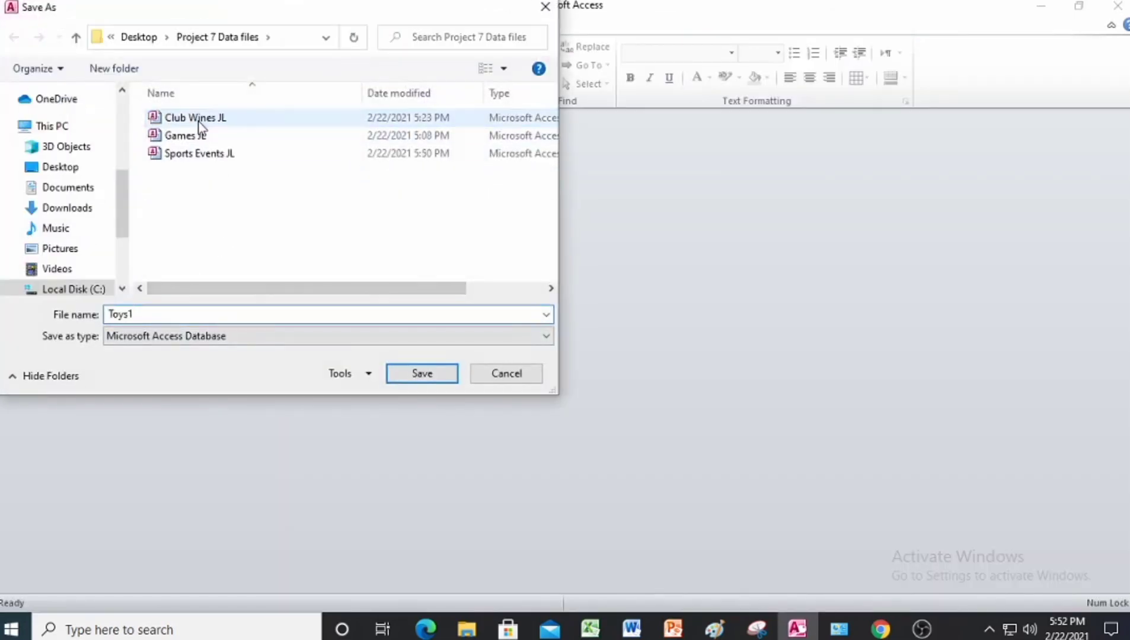
double_click(162, 314)
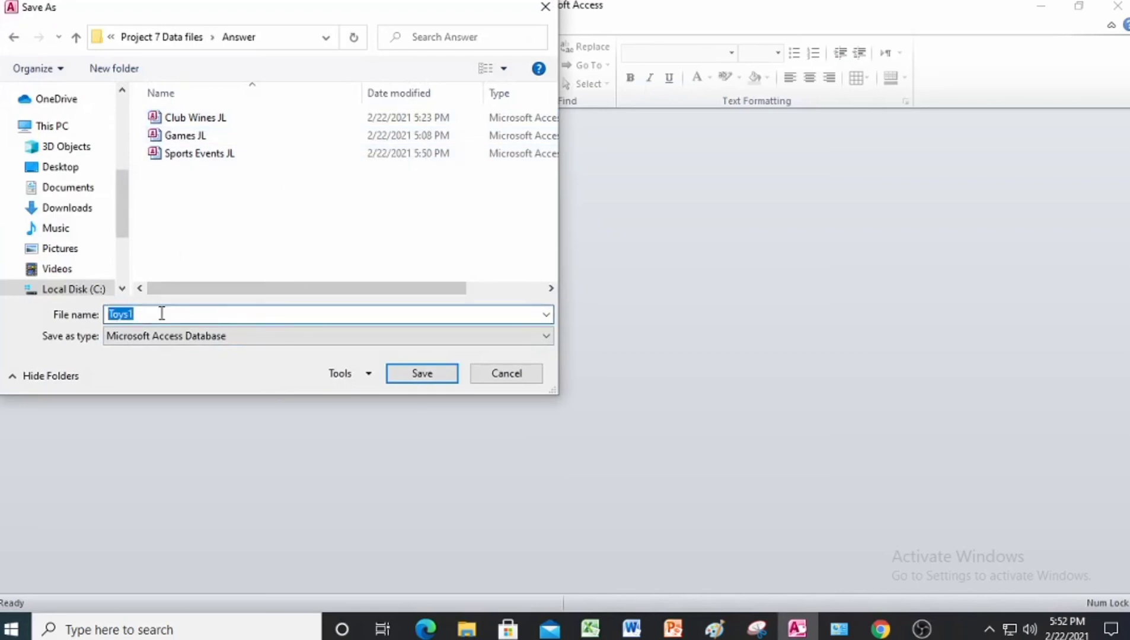
click(161, 314)
key(BackSpace)
text(JL)
key(Return)
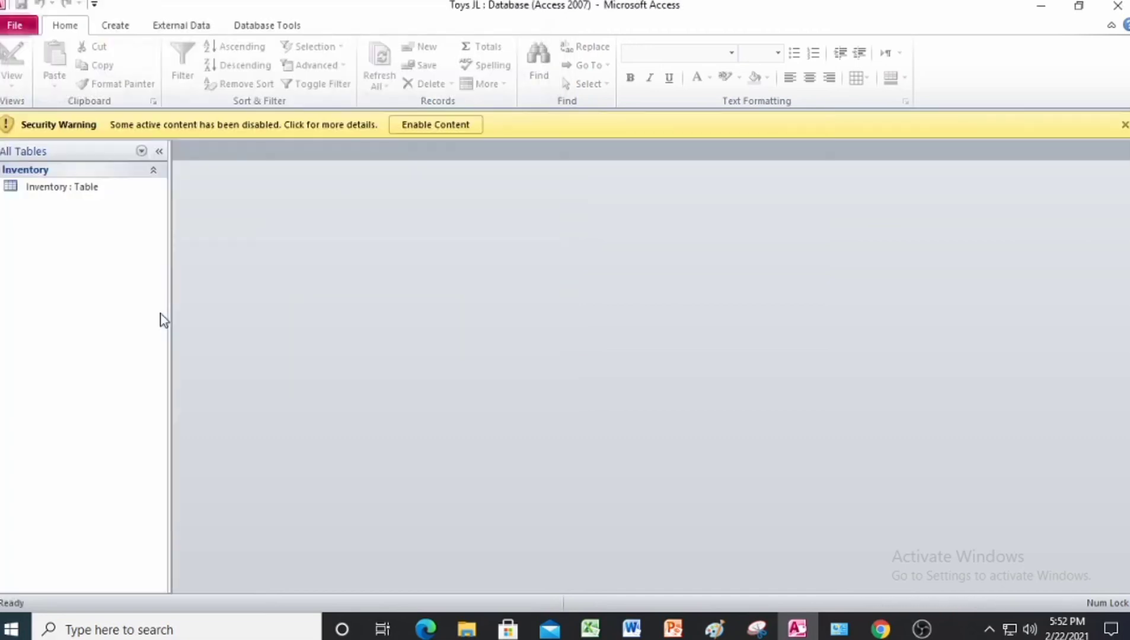
click(422, 125)
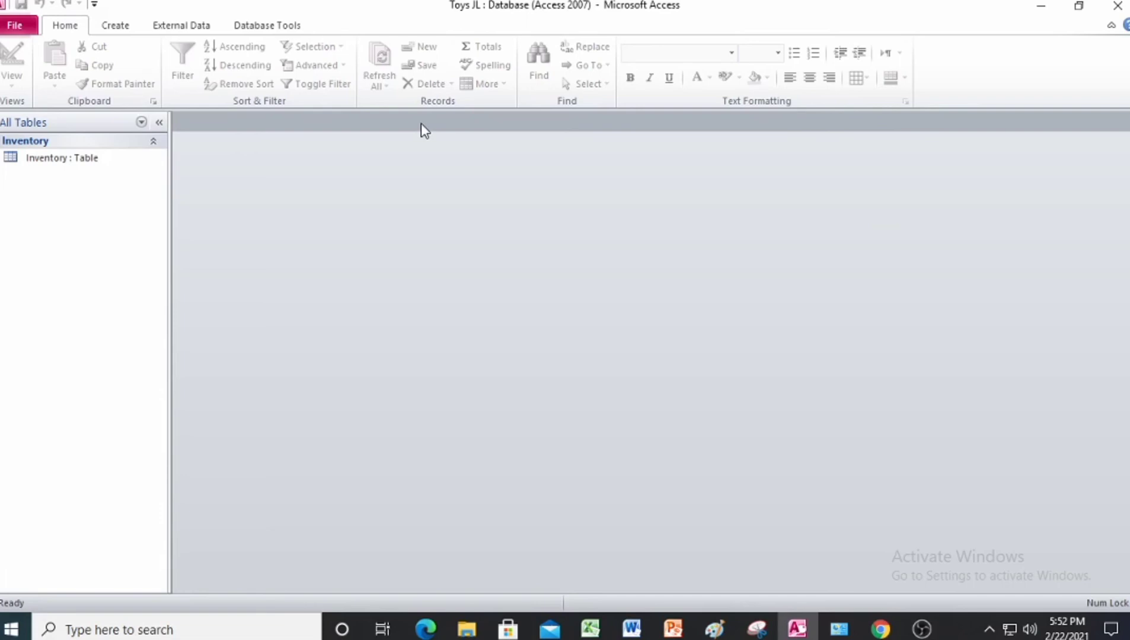
Start a simple query on the Inventory table with the Description, In Stock, Price and For Ages fields
click(60, 160)
click(109, 28)
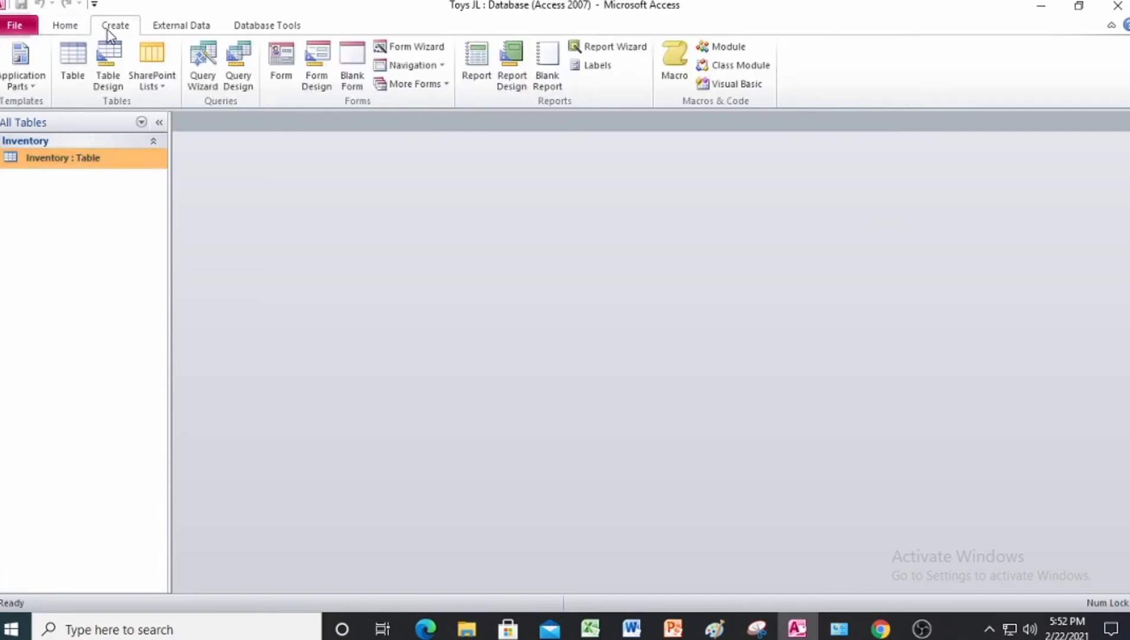
click(202, 64)
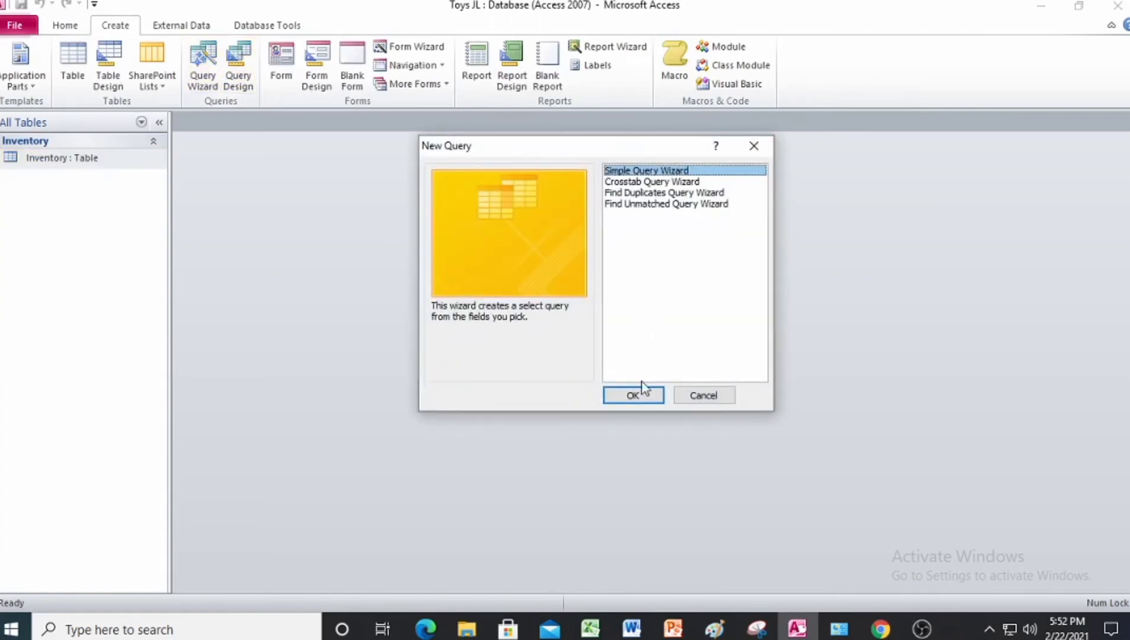
click(644, 405)
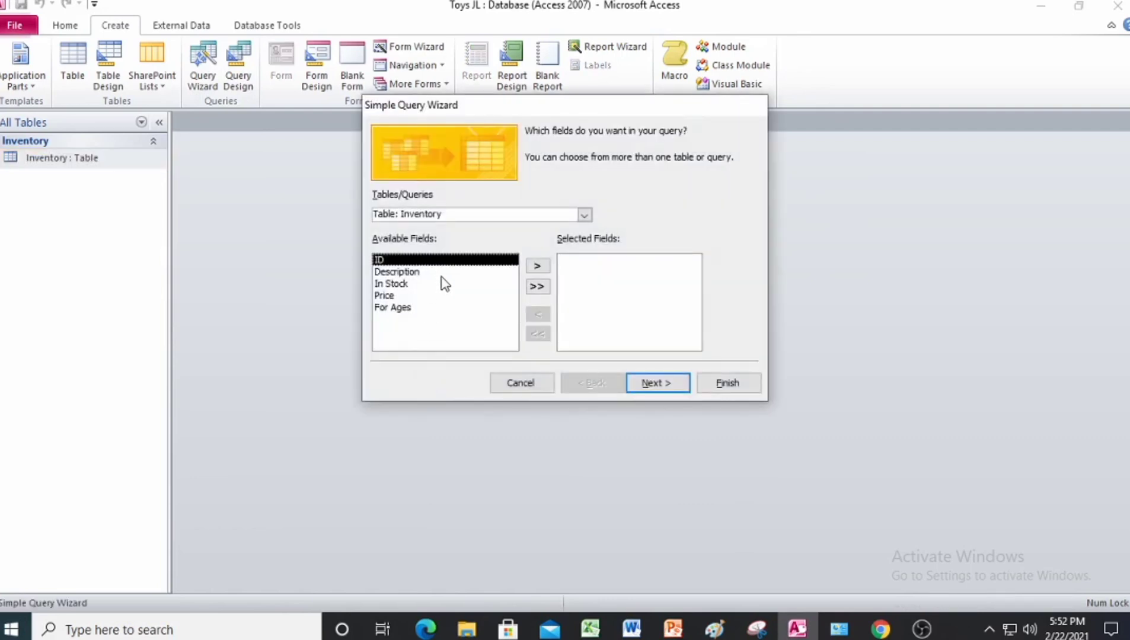
double_click(395, 272)
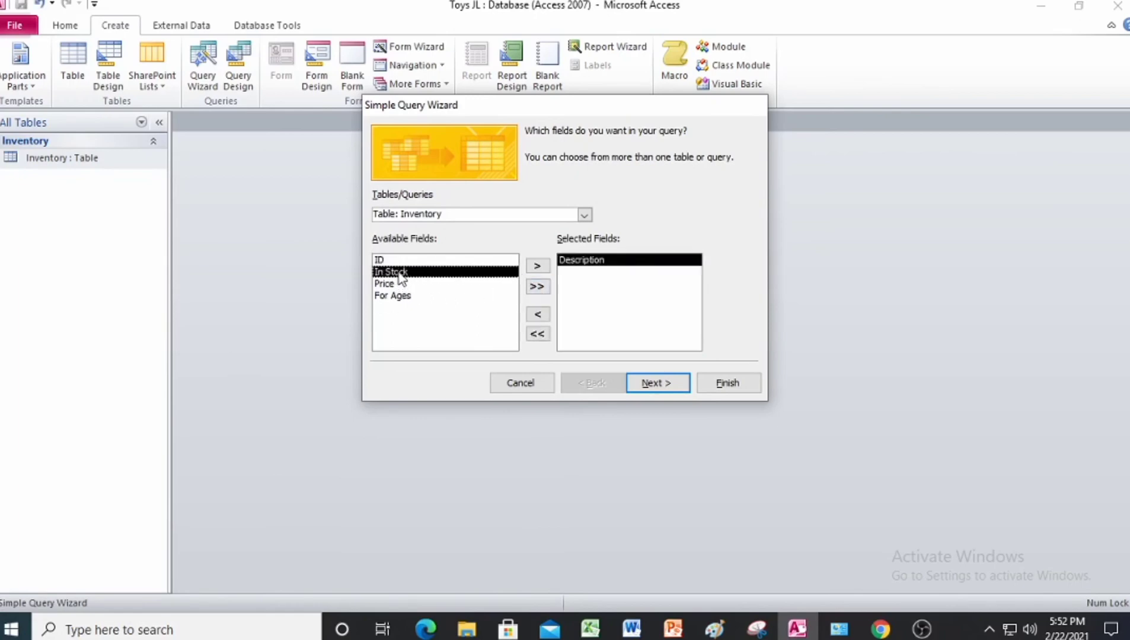
double_click(401, 273)
double_click(396, 272)
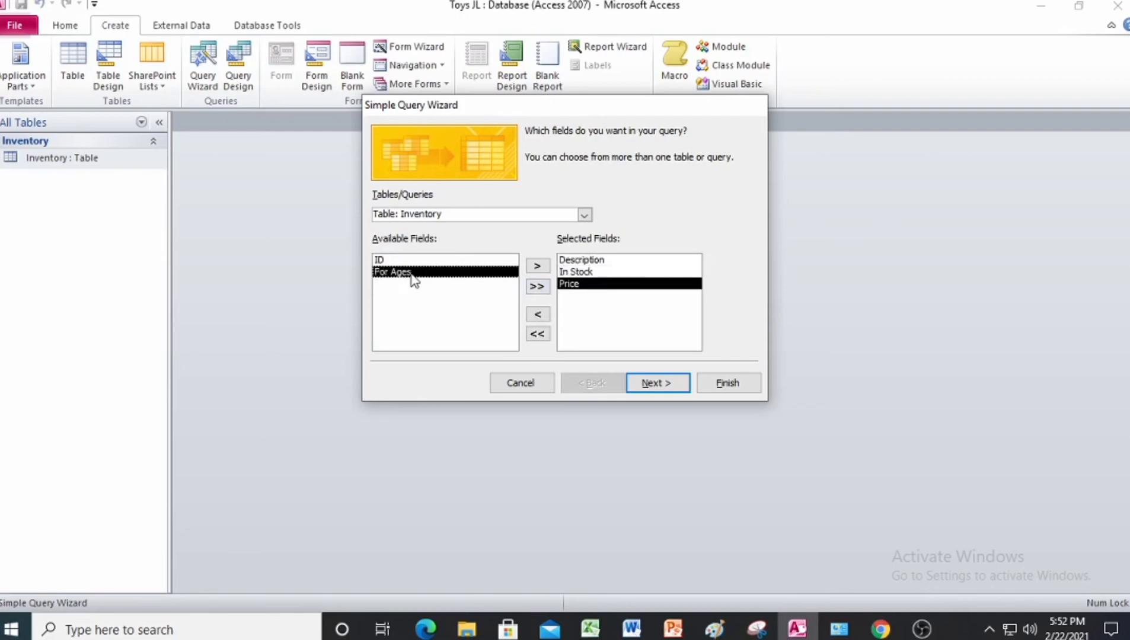
double_click(411, 273)
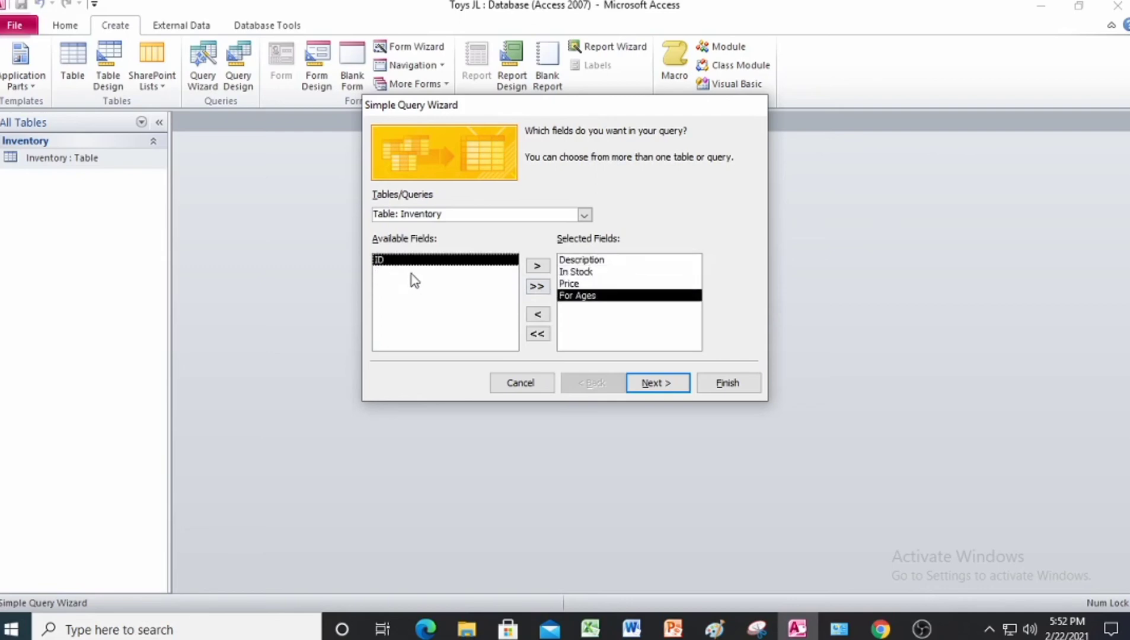
Finish the wizard as a detail query titled Inventory Query, opening it to view information
click(670, 386)
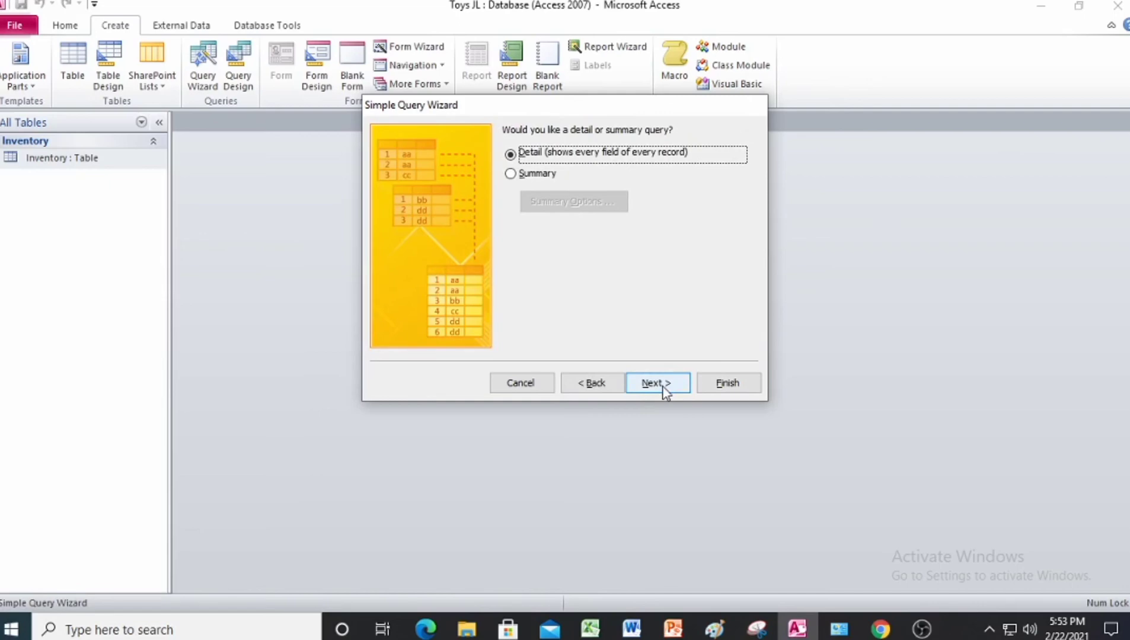
click(665, 391)
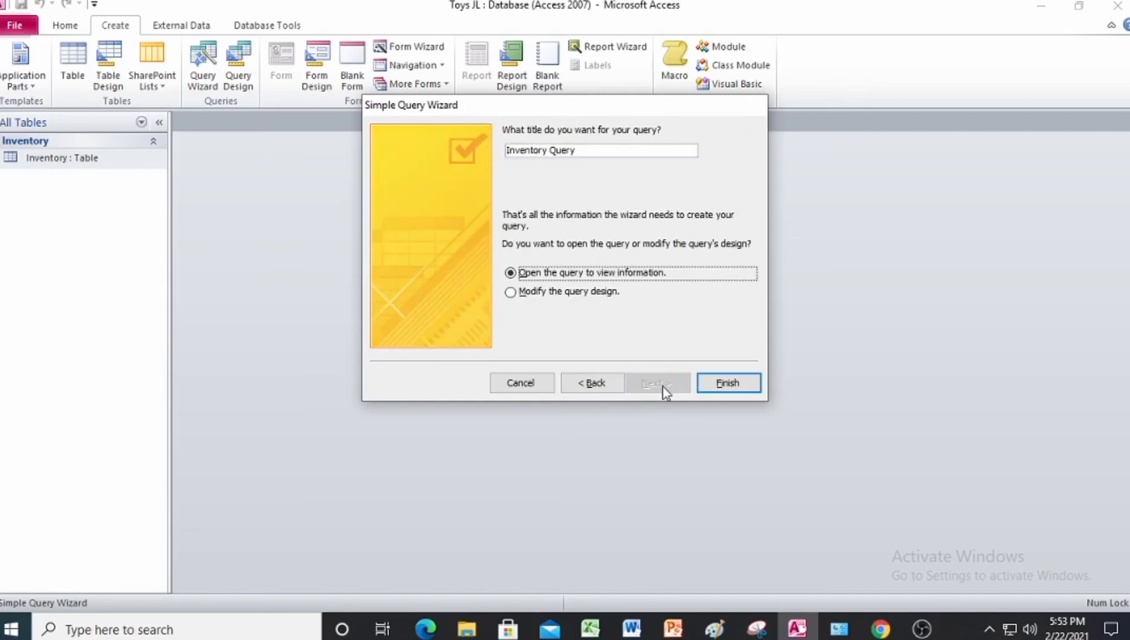
click(595, 151)
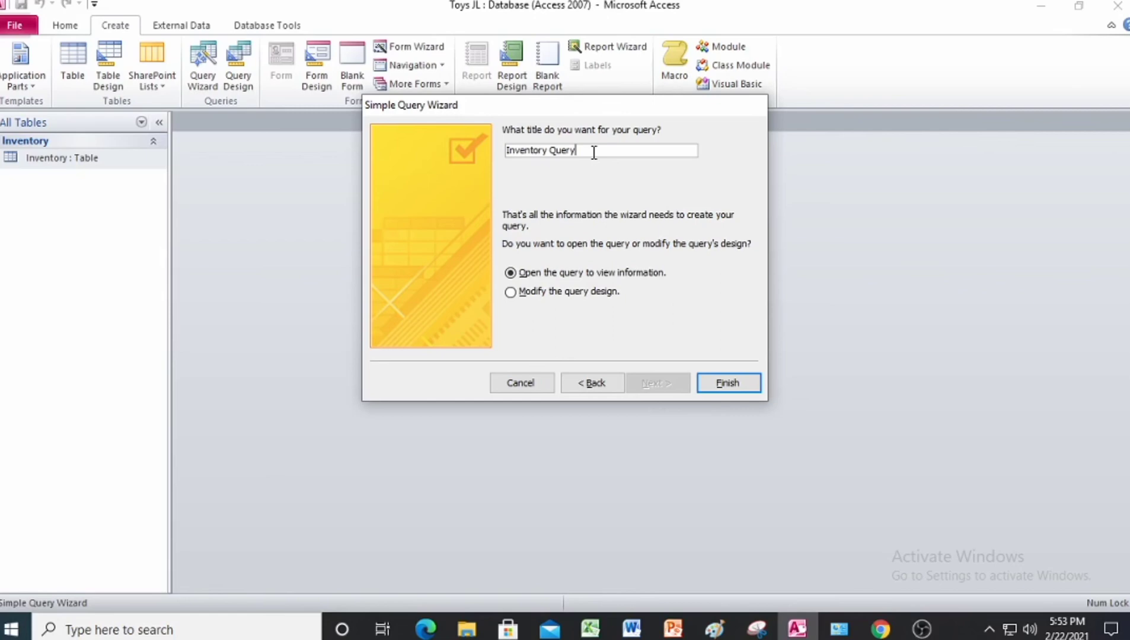
click(729, 385)
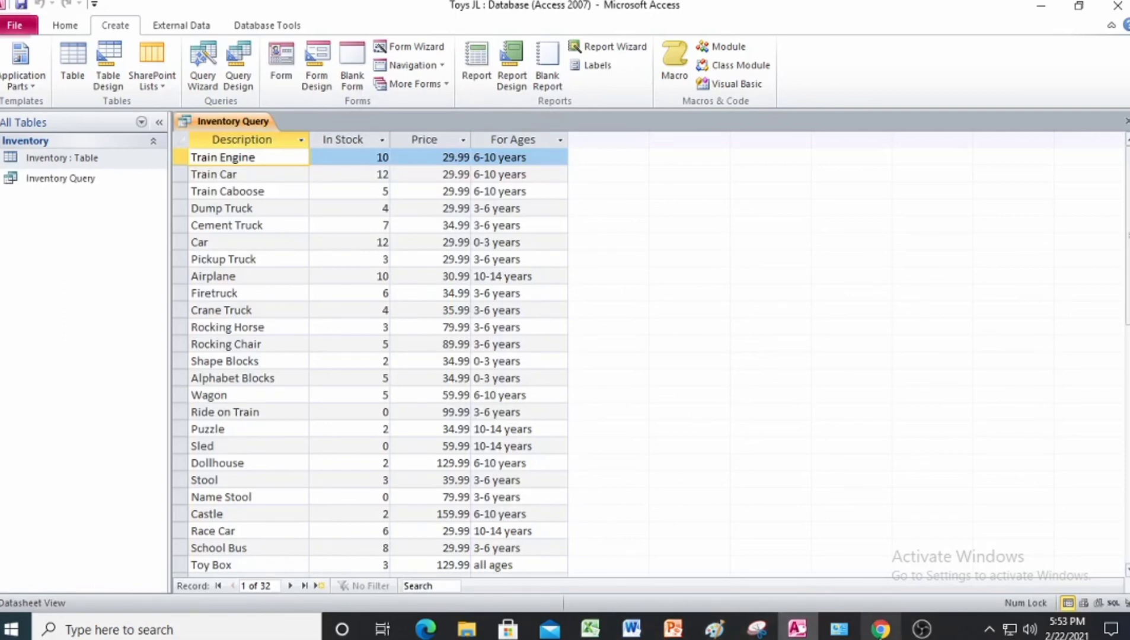
Switch Inventory Query to Design View and set the For Ages criterion to the parameter prompt [For Ages?:]
mouse_move(880, 628)
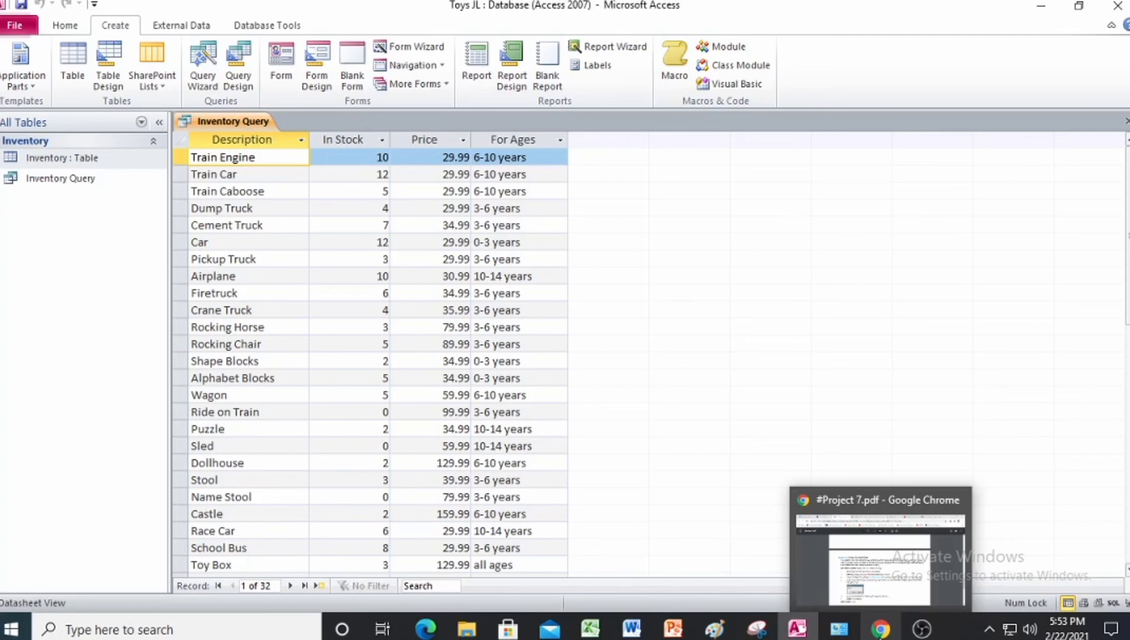
click(881, 629)
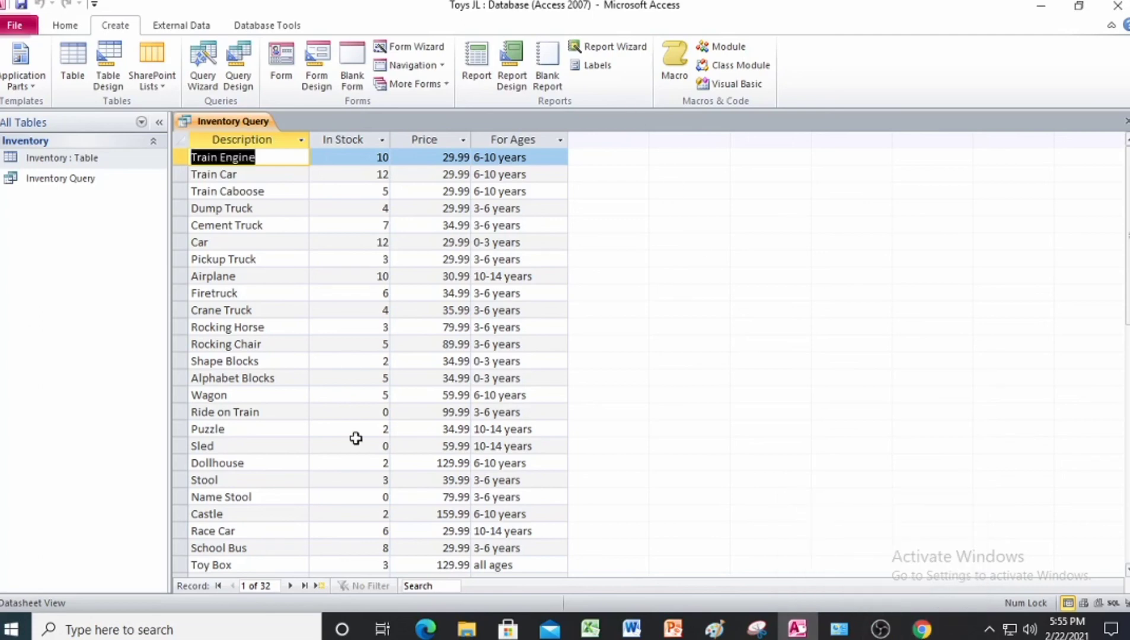
right_click(232, 127)
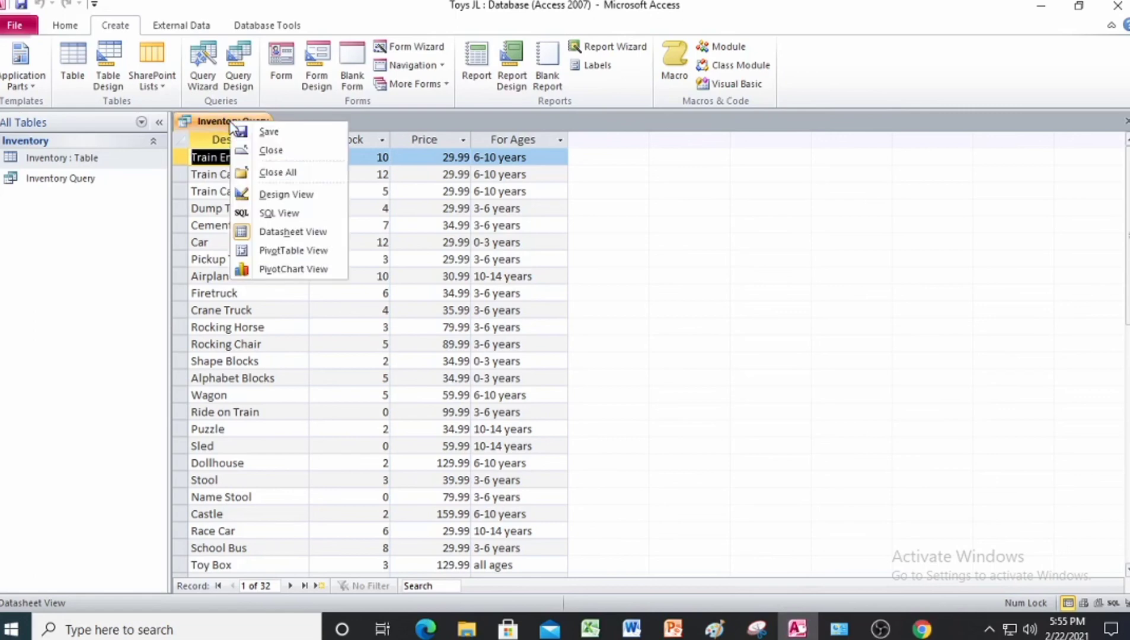
click(279, 195)
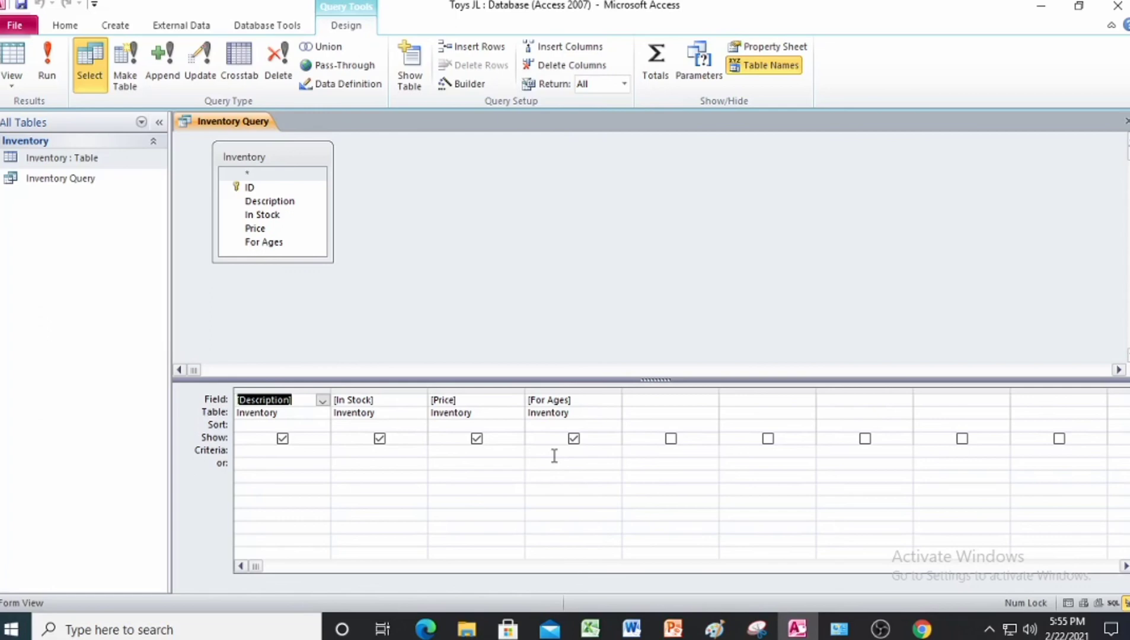
click(554, 456)
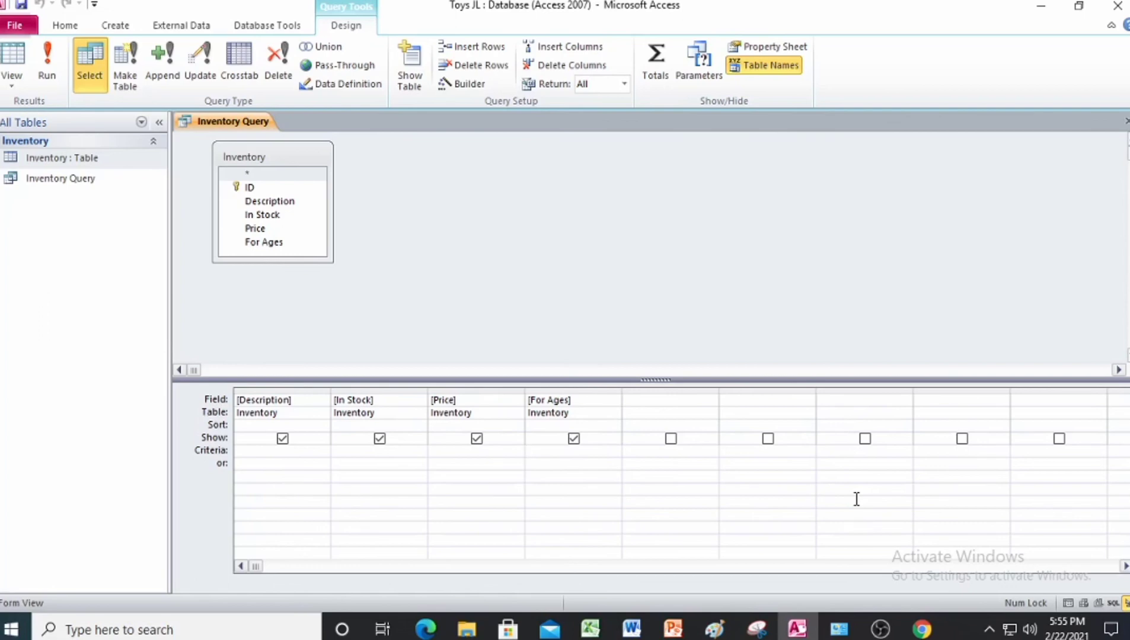
text([)
text(For)
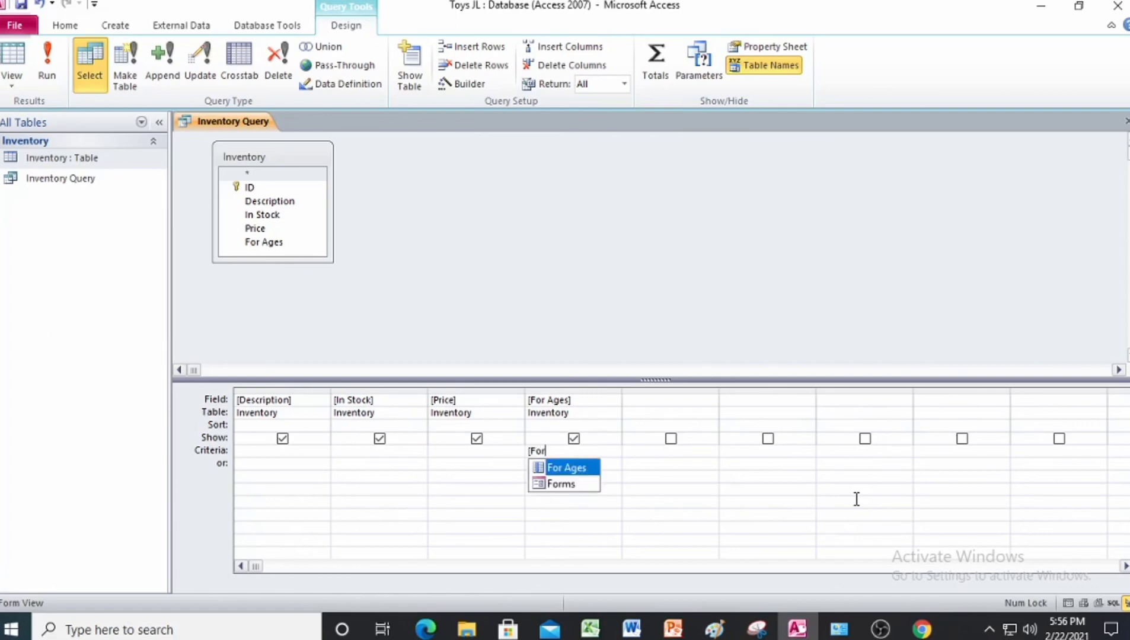
click(577, 471)
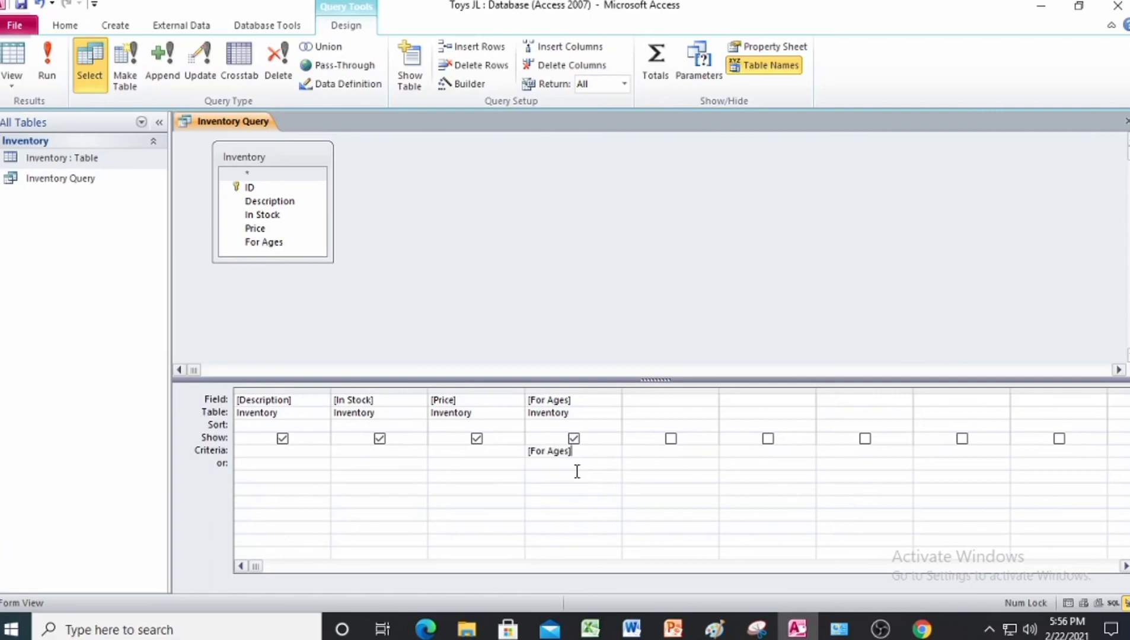
key(BackSpace)
text(?:)
key(Tab)
Run Inventory Query with 10-14 as the For Ages parameter value
click(47, 77)
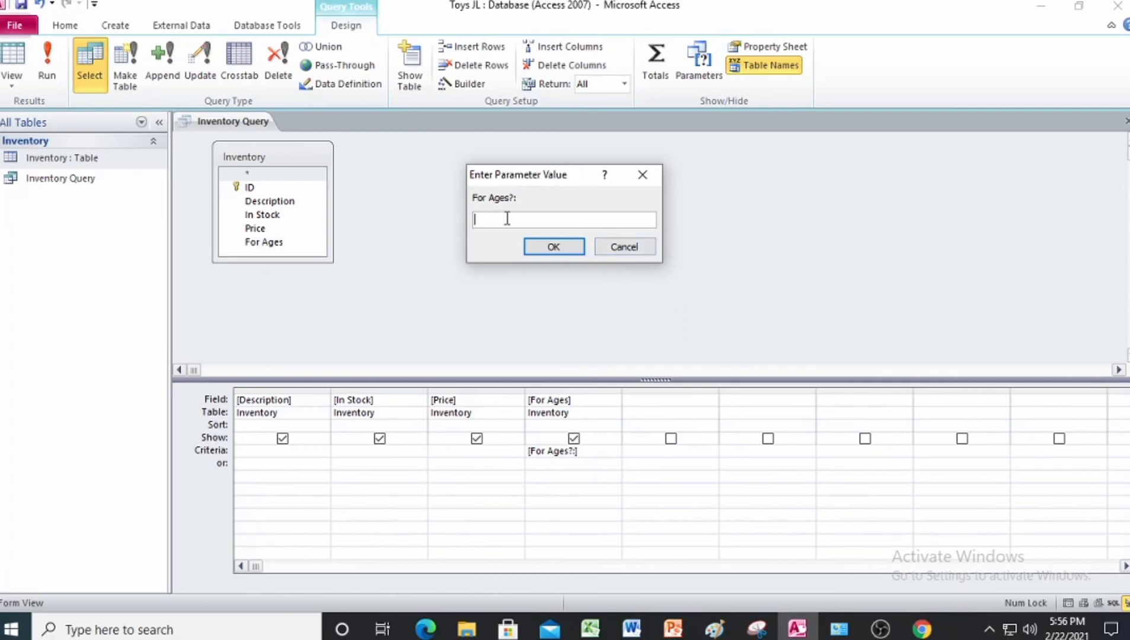
text(10-14)
click(563, 247)
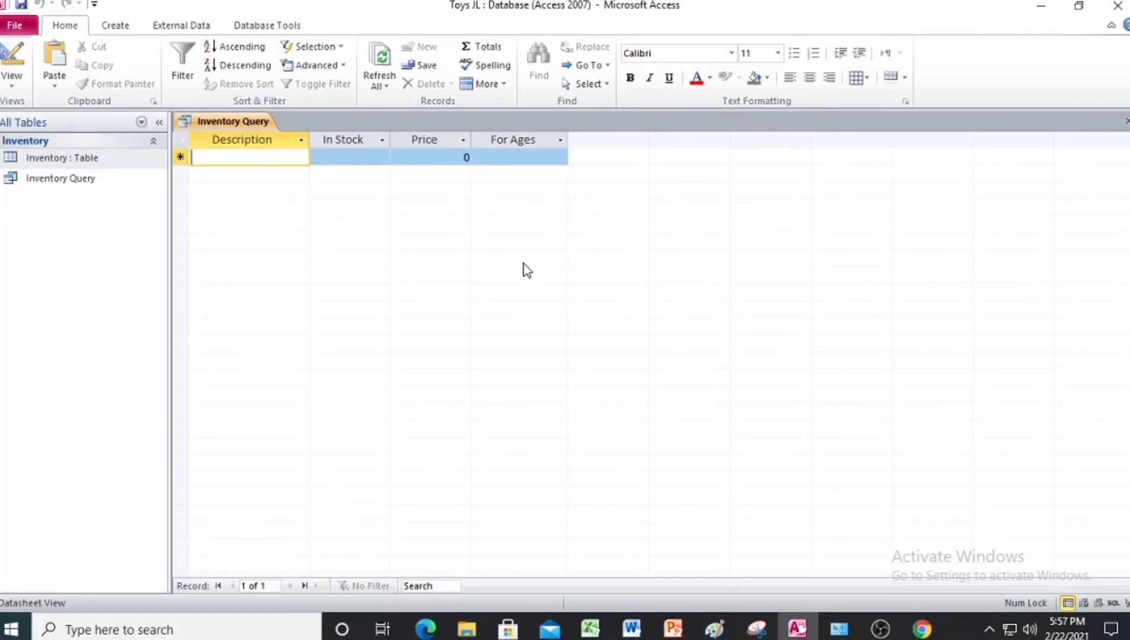
click(561, 149)
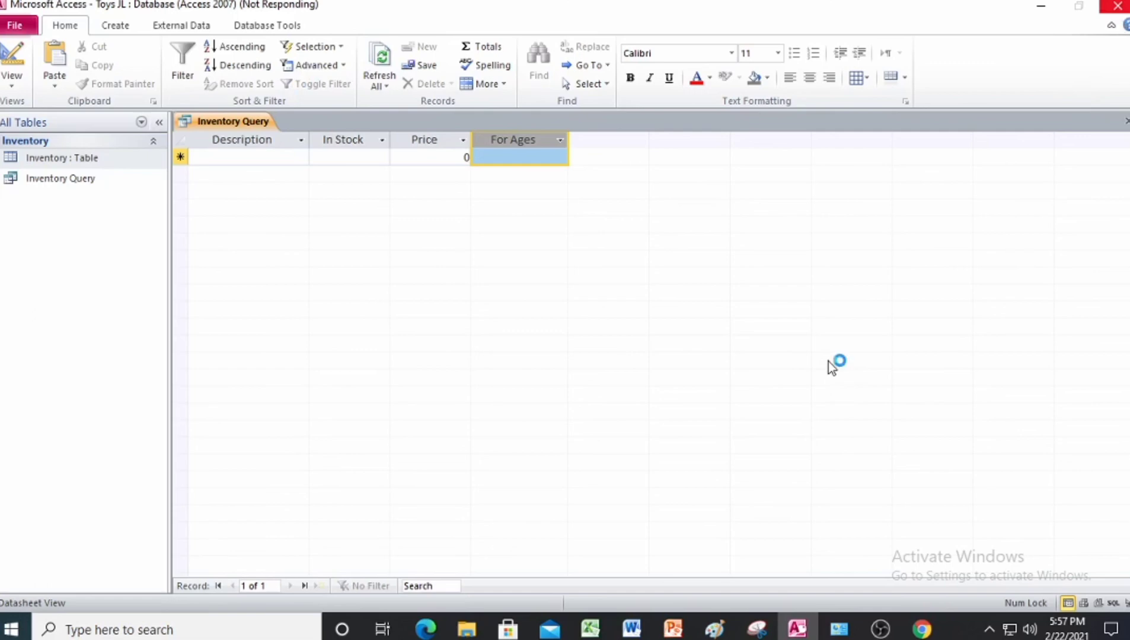
Switch to Chrome and look back through the Project 7-6 to 7-4 instructions in #Project 7.pdf
key(alt+Tab)
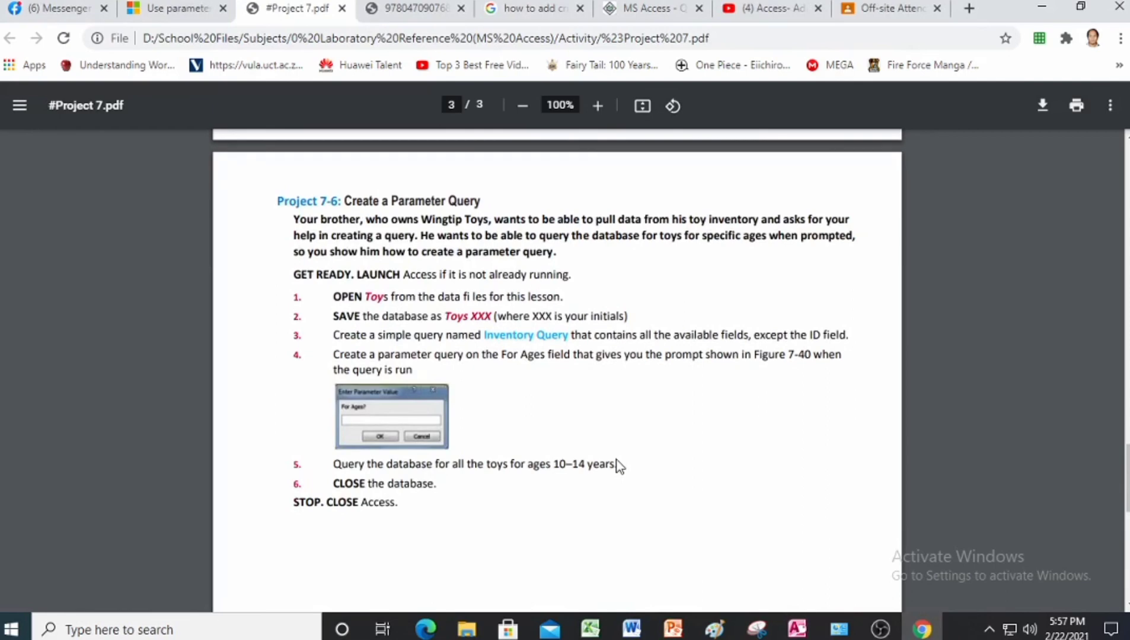
scroll(616, 466, up, 1)
scroll(620, 467, up, 5)
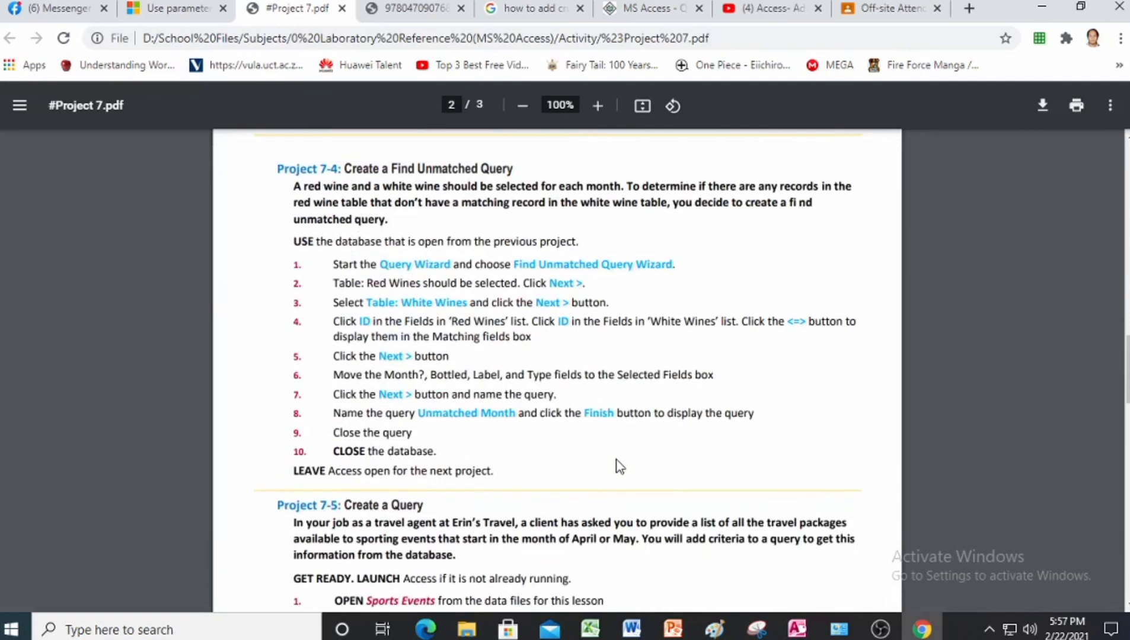
Check the saved databases in File Explorer's Answer folder and return to the Project 7-1 instructions in Chrome
mouse_move(475, 633)
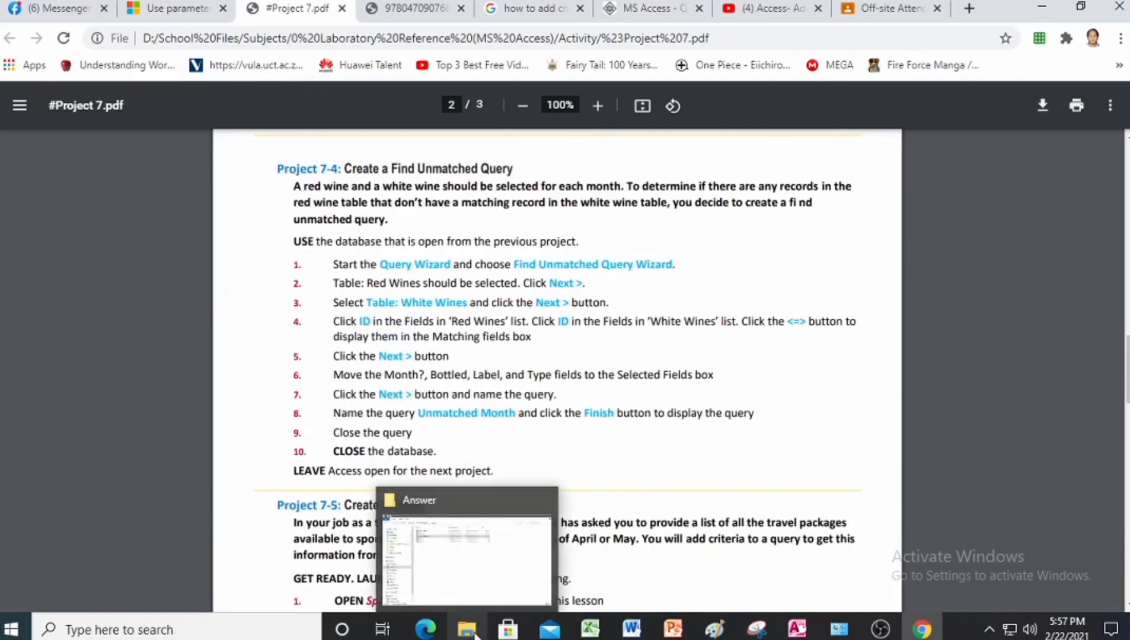
scroll(687, 405, up, 4)
click(468, 629)
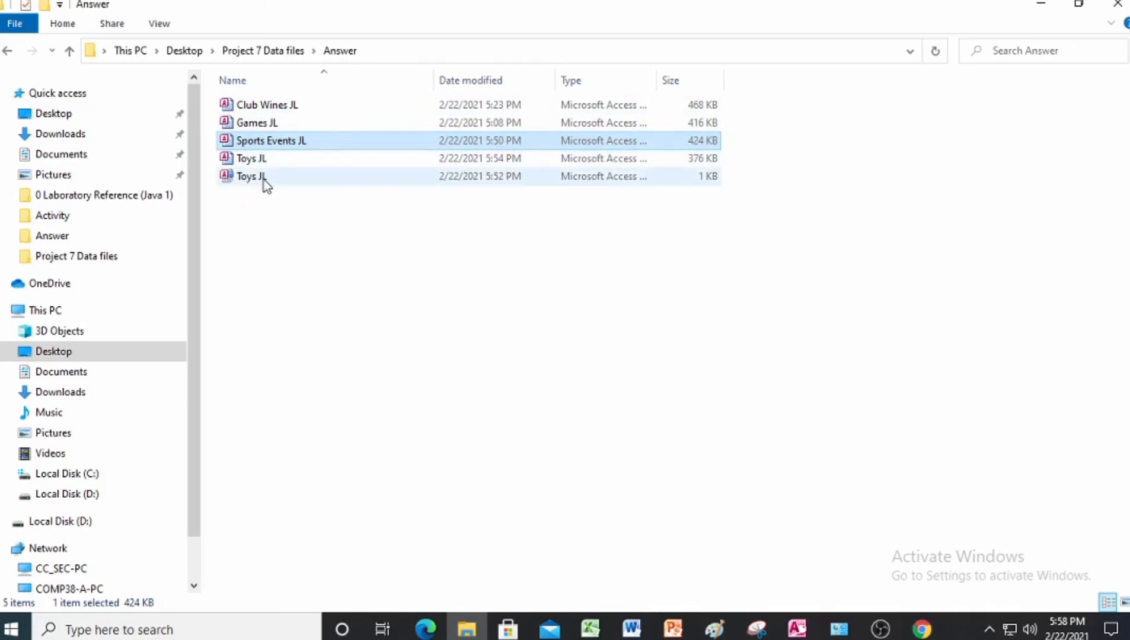
mouse_move(267, 186)
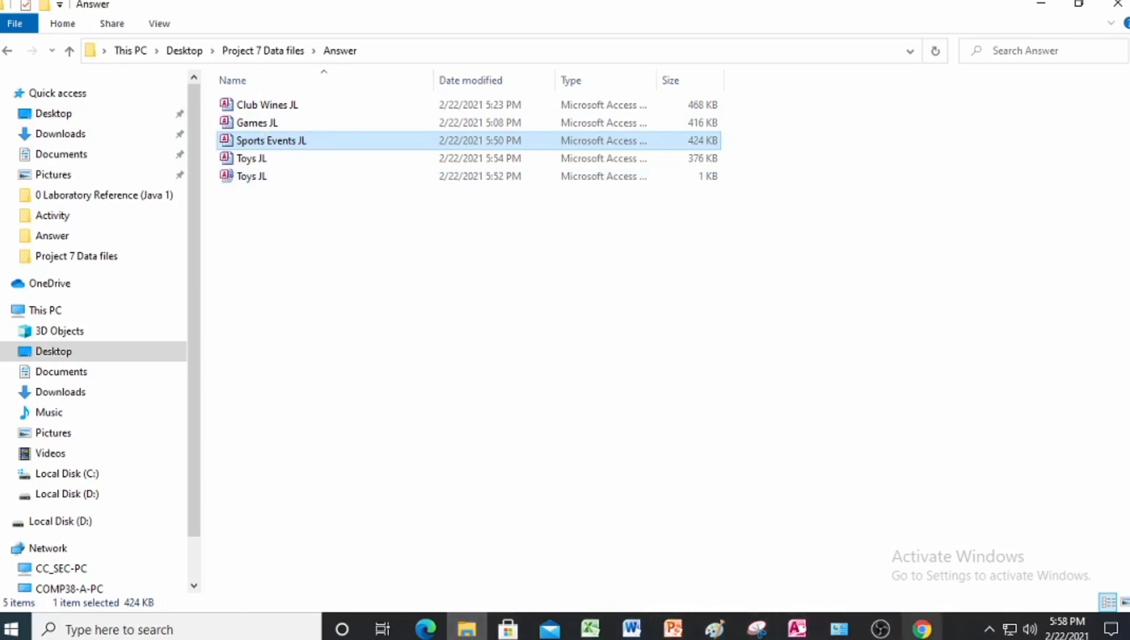
click(922, 628)
scroll(514, 403, up, 10)
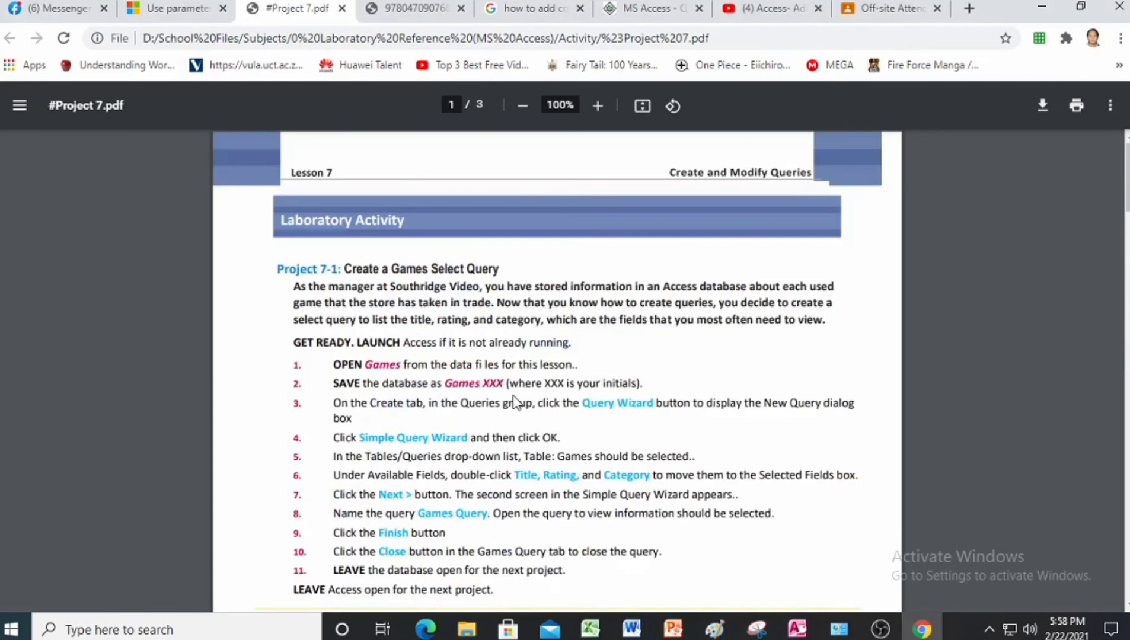